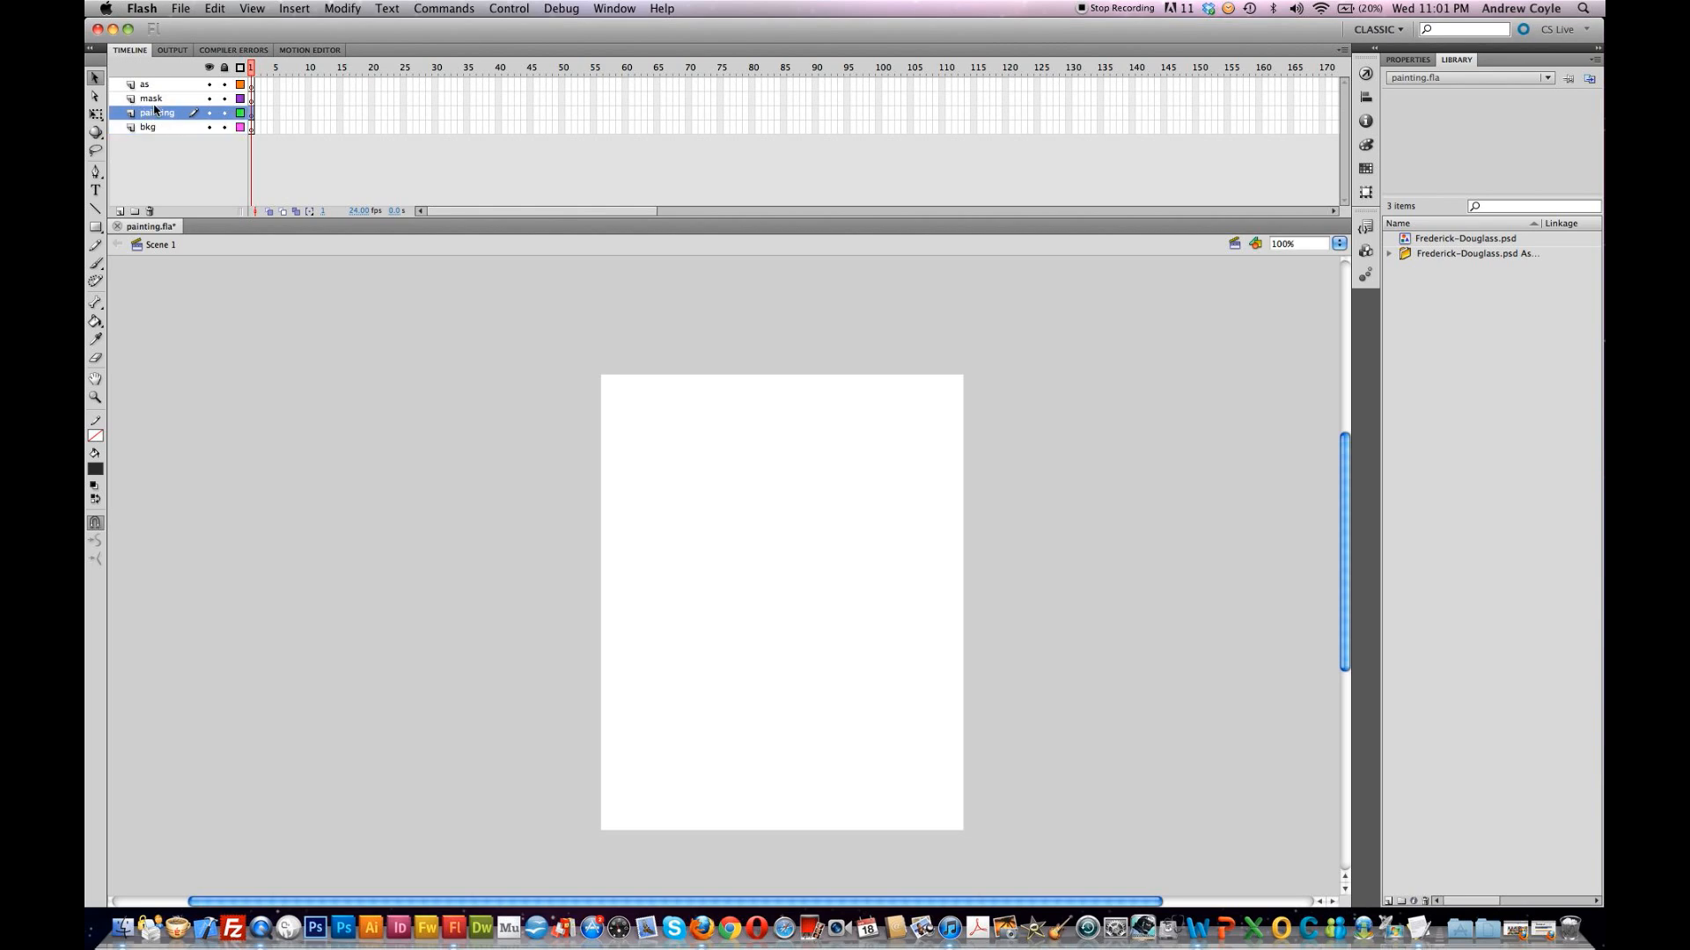
left_click(159, 100)
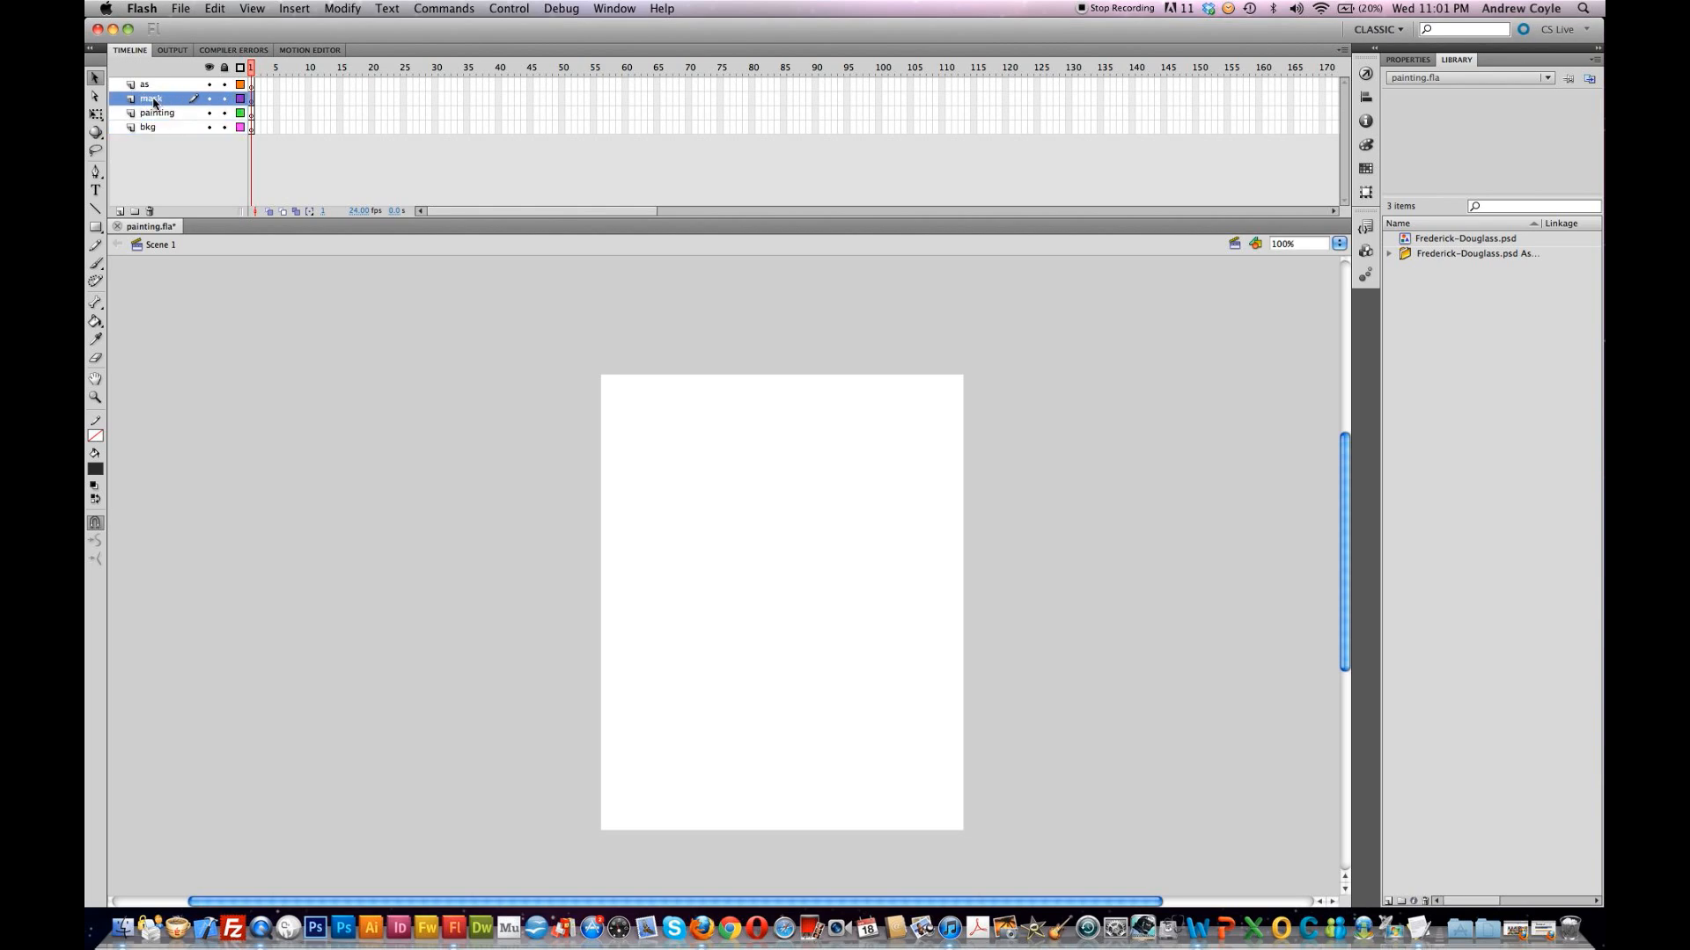
right_click(154, 102)
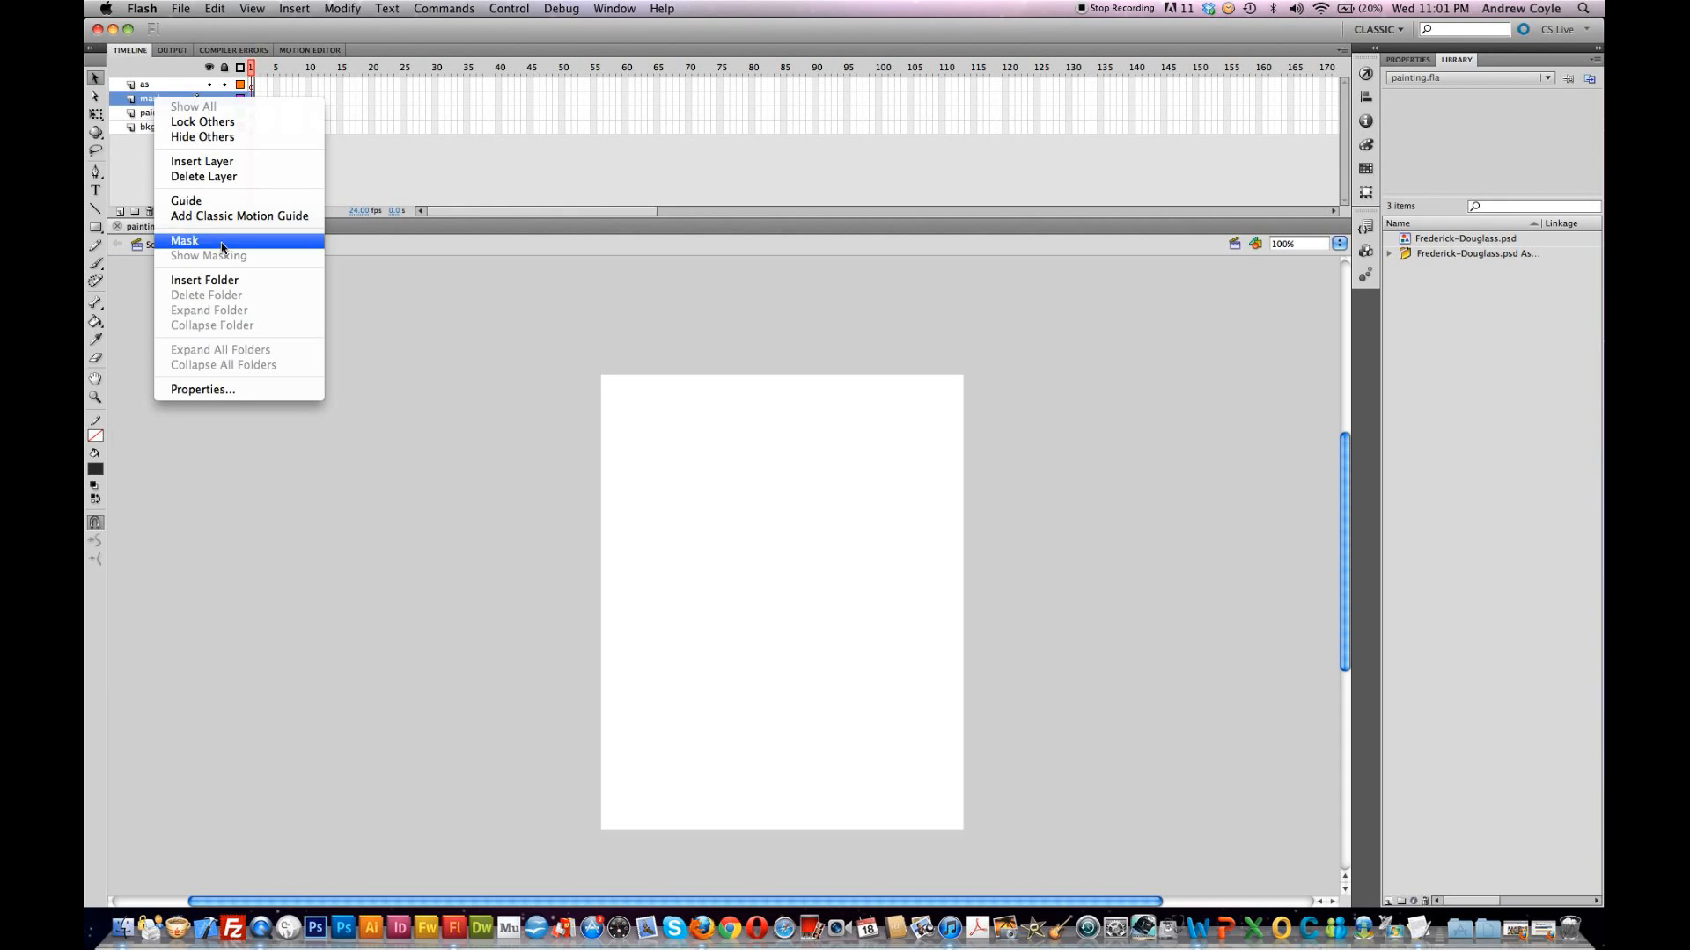
left_click(409, 389)
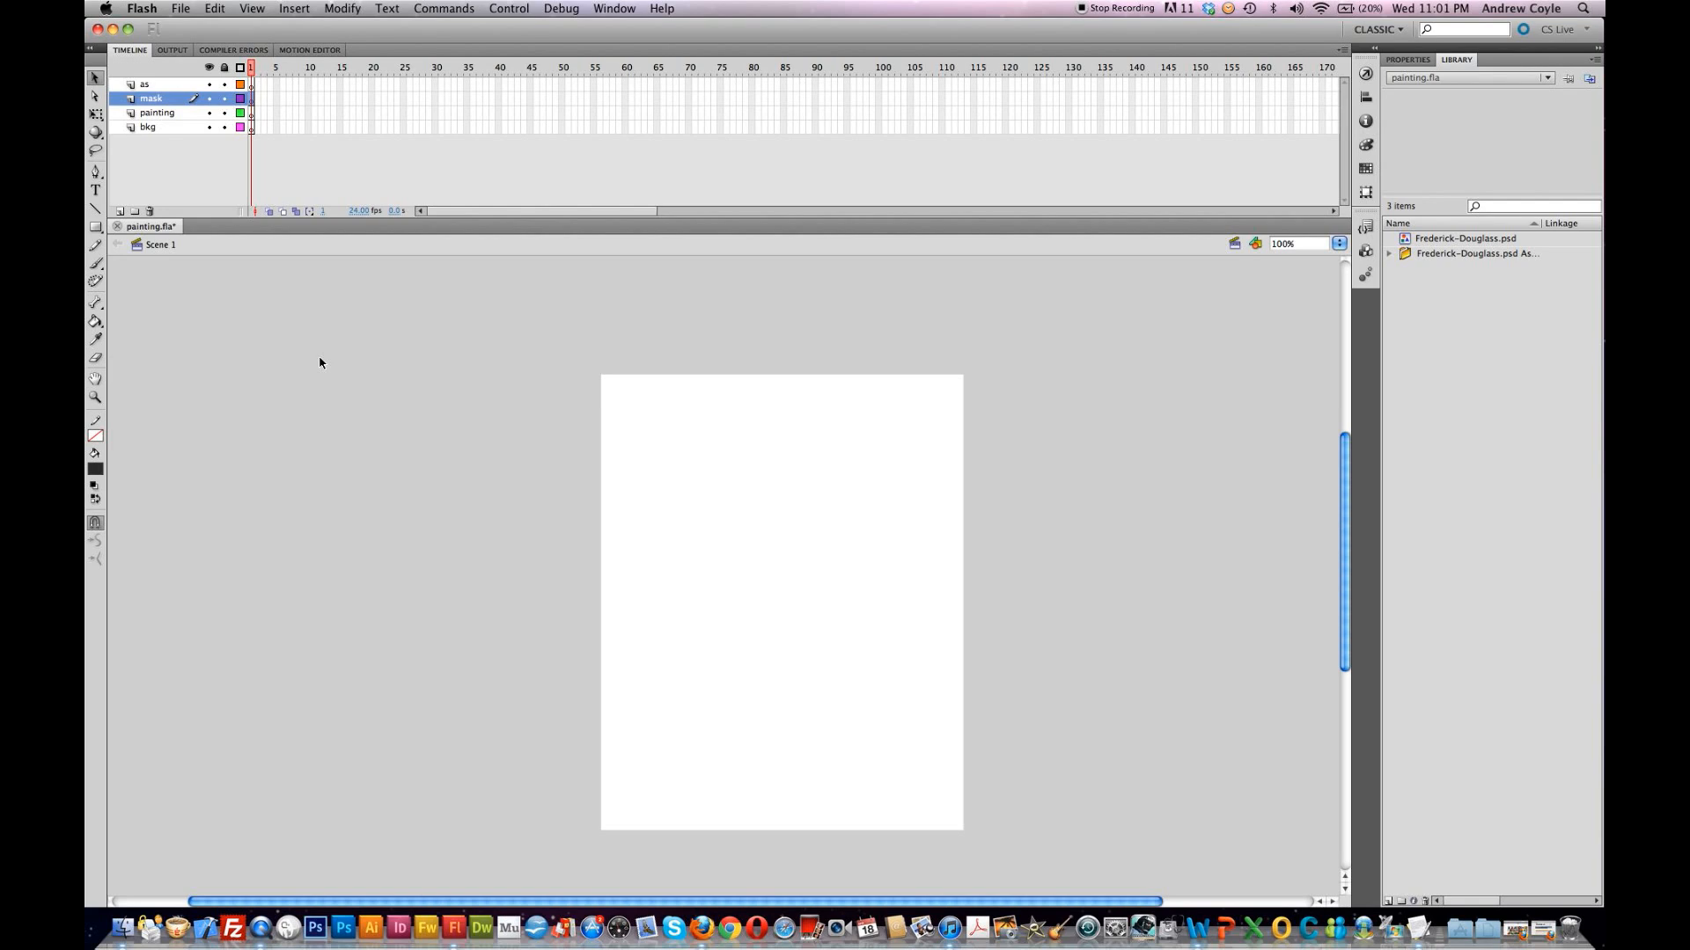
Step: Draw a dark grey rectangle covering the whole stage on the bkg layer
left_click(165, 128)
left_click(96, 229)
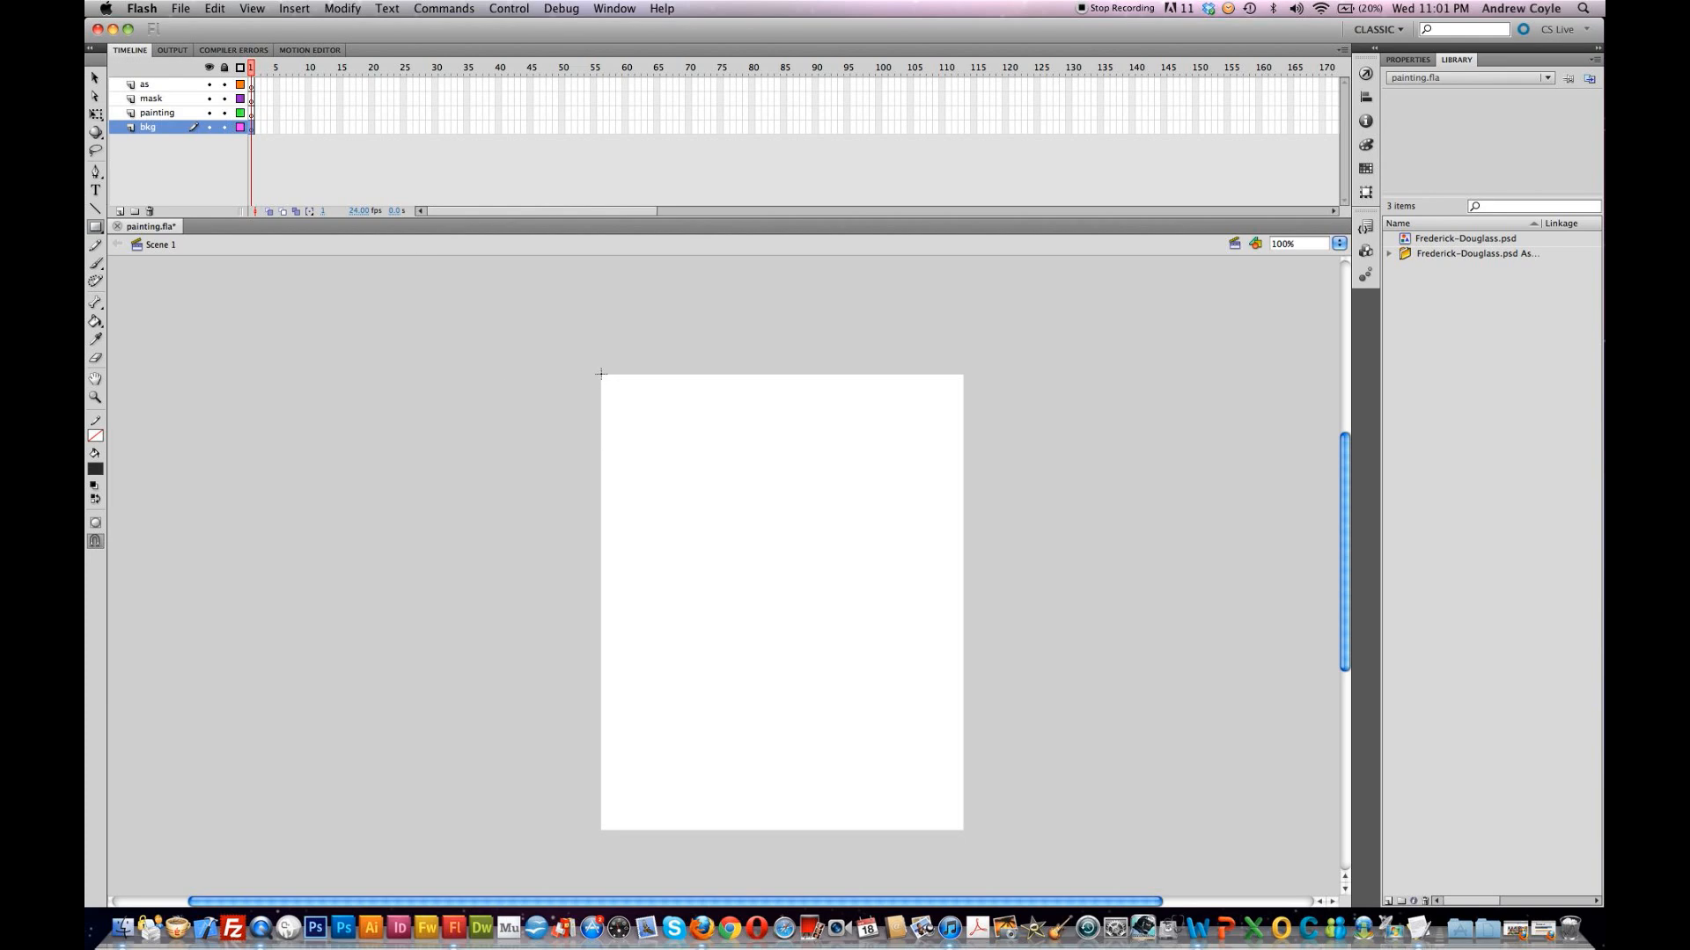
left_click_drag(601, 374, 964, 831)
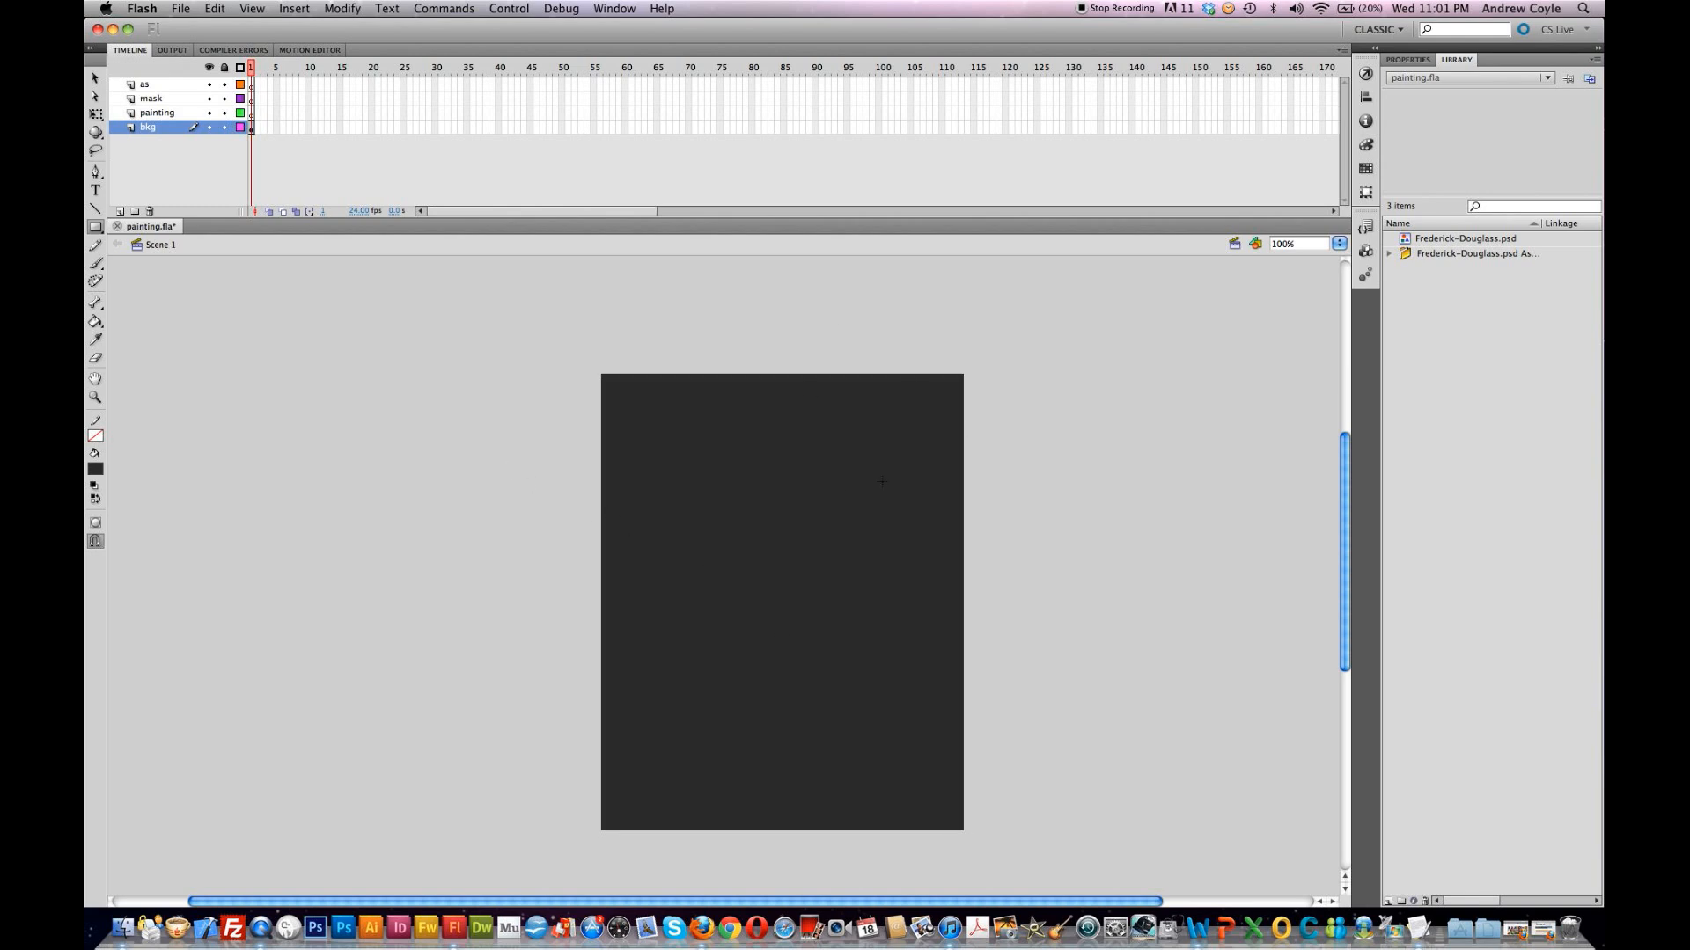
key("v")
Step: Place the Frederick-Douglass.psd graphic from the library onto the stage in the painting layer
left_click(148, 113)
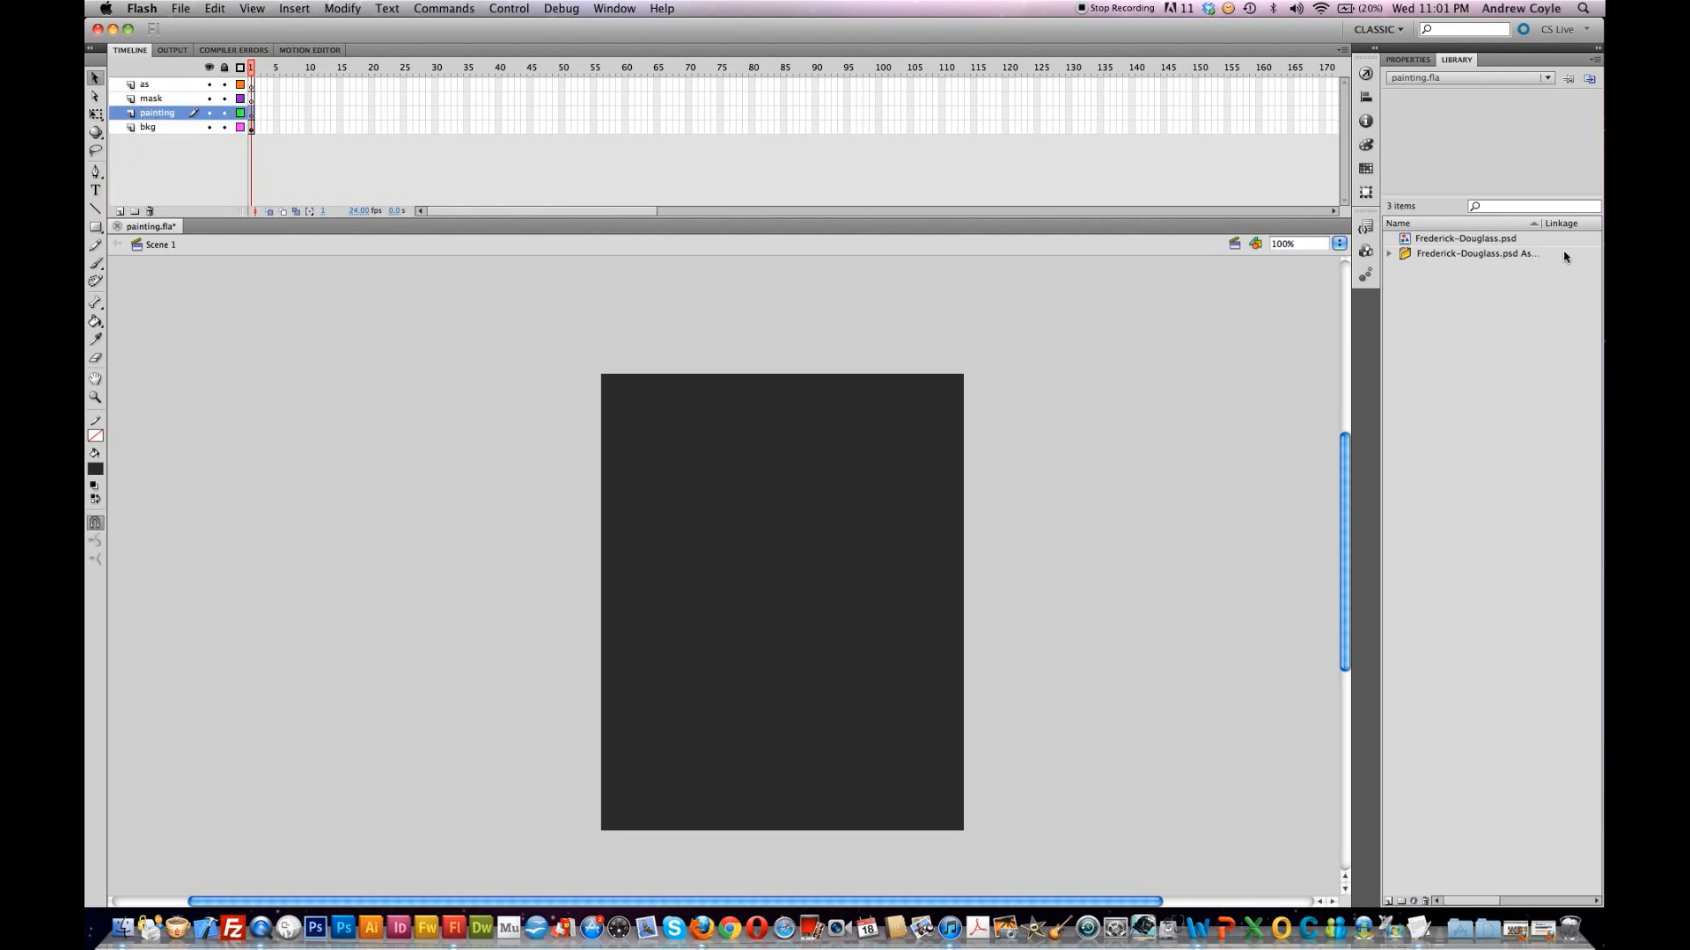
left_click(1463, 239)
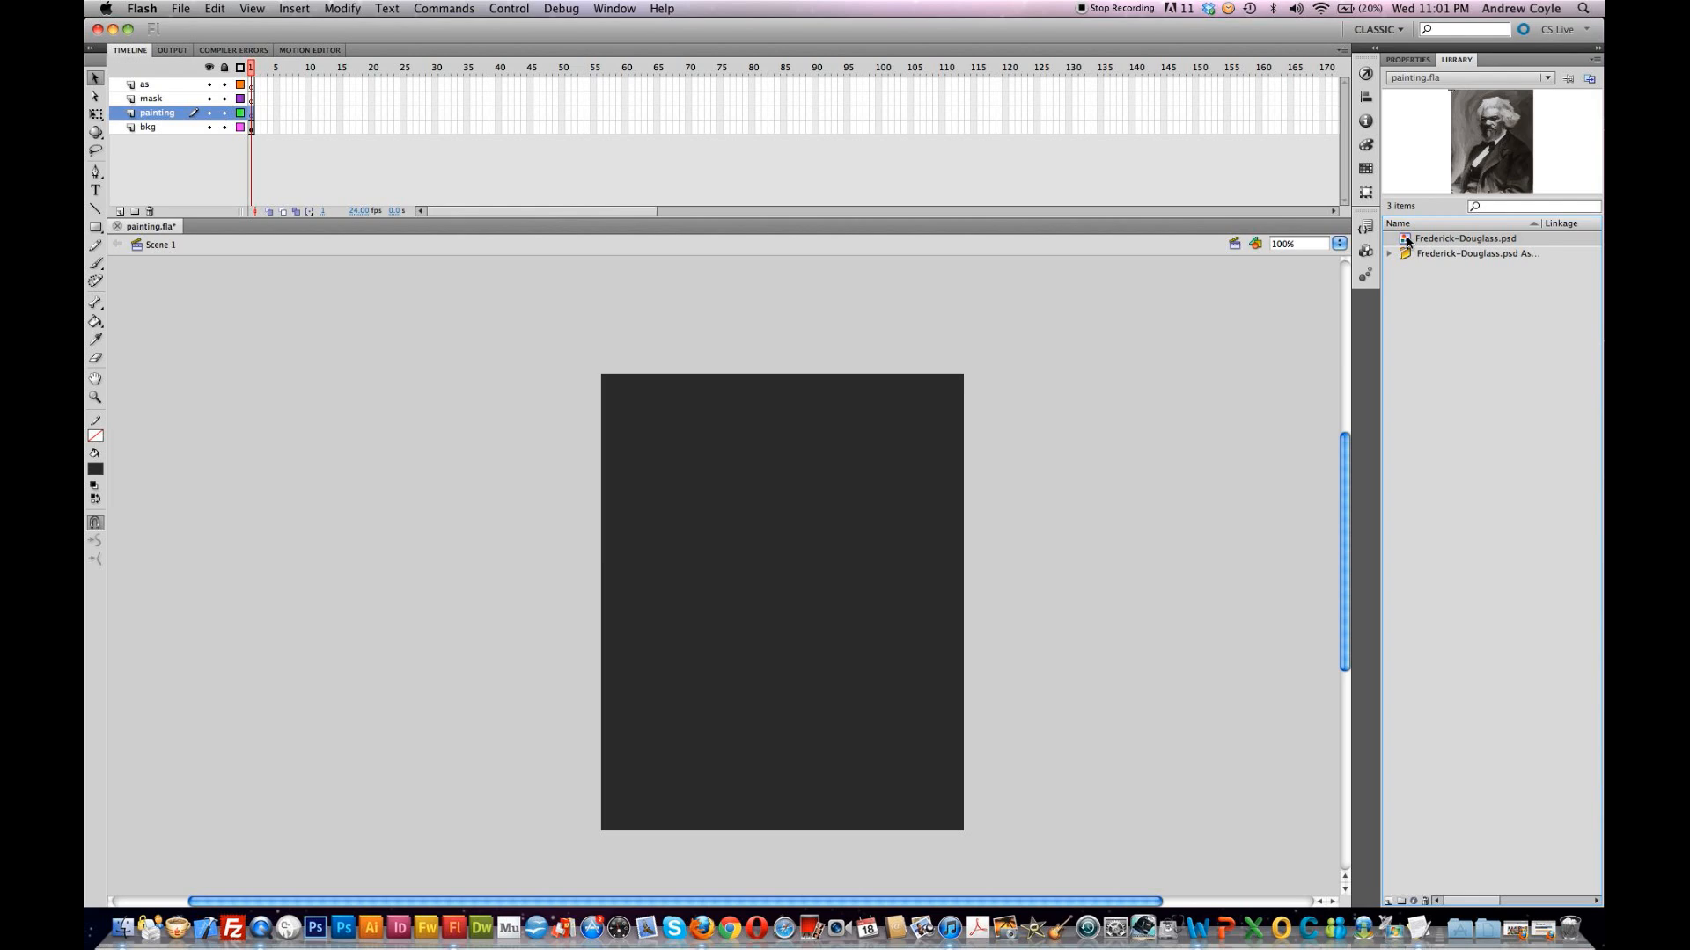
left_click_drag(1407, 240, 661, 459)
Step: Scale the portrait down with Free Transform and position it so it fits exactly over the stage
key("z")
left_click(641, 460, "alt")
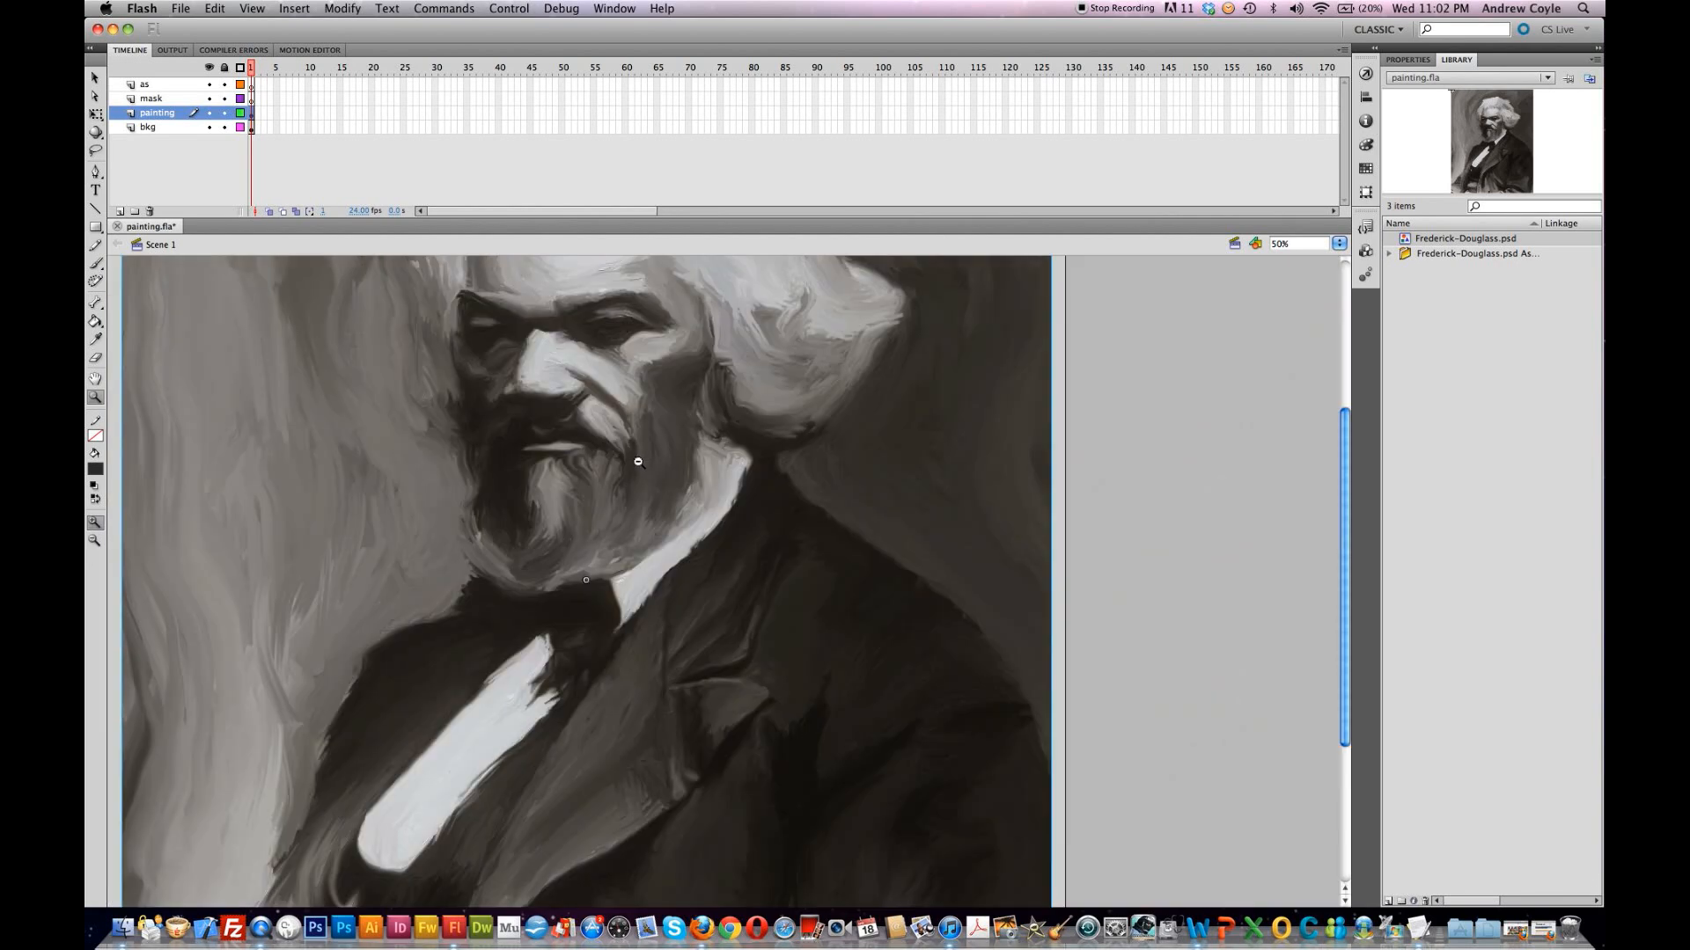
left_click(393, 508, "alt")
key("v")
key("q")
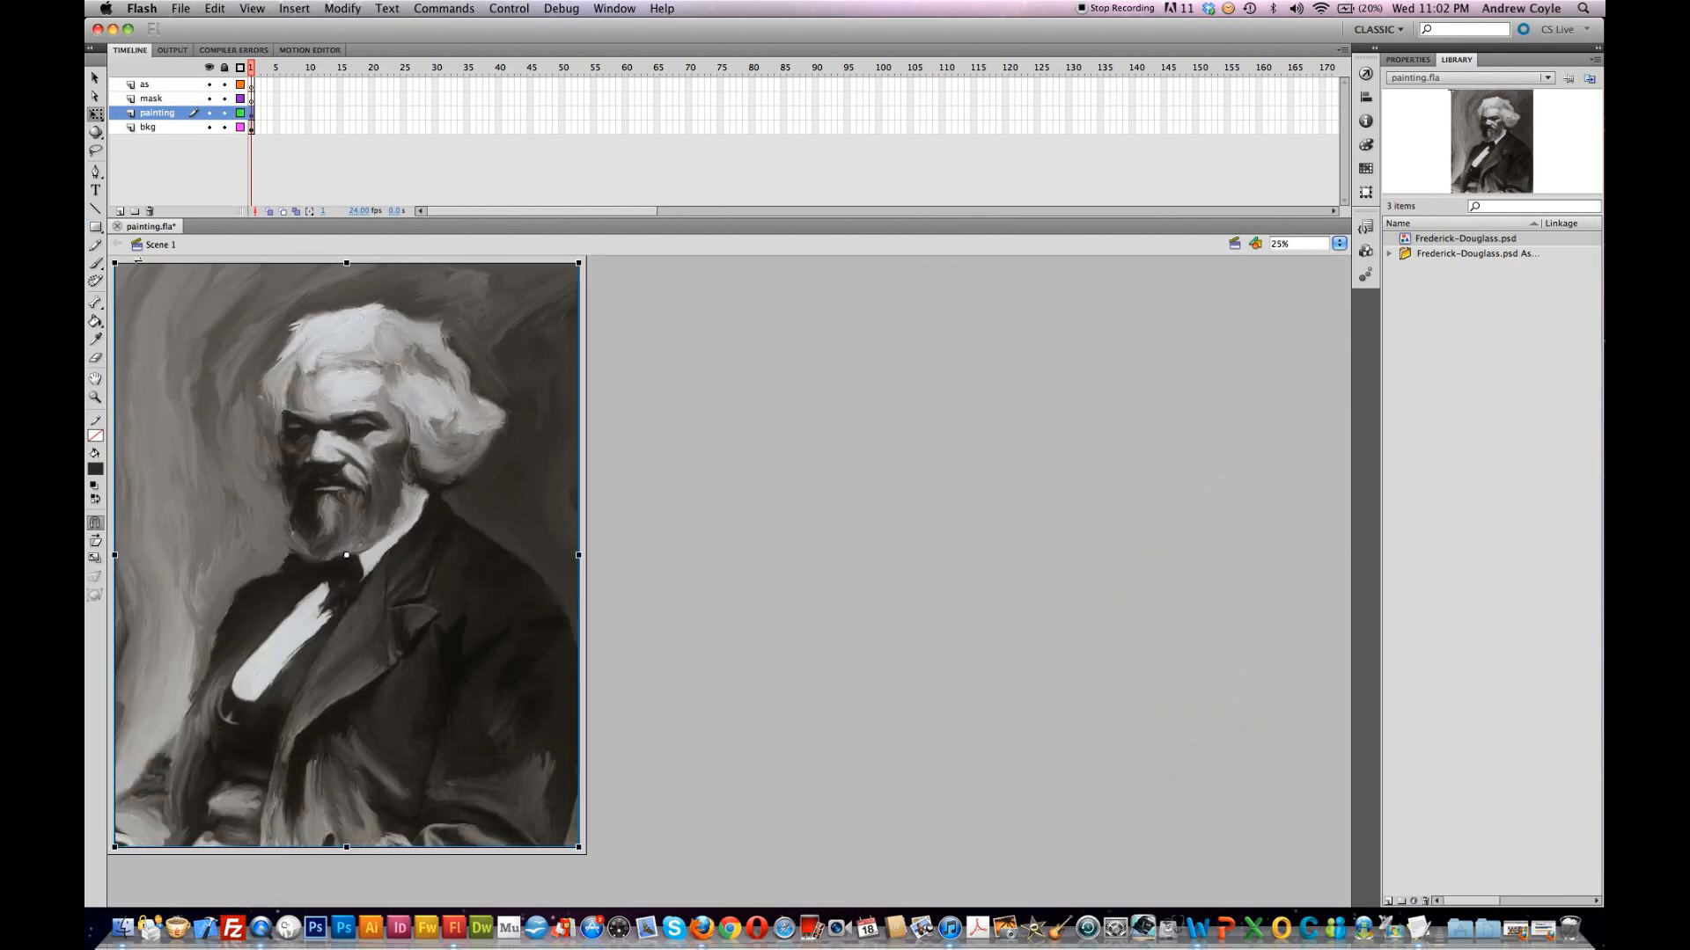
mouse_move(114, 262)
left_mouse_down()
mouse_move(287, 424)
mouse_move(506, 698)
left_mouse_up()
mouse_move(556, 750)
left_mouse_down()
mouse_move(482, 565)
mouse_move(432, 527)
mouse_move(401, 550)
left_mouse_up()
key("z")
left_click(397, 590)
left_click(397, 589)
key("v")
key("q")
left_click_drag(577, 800, 570, 809)
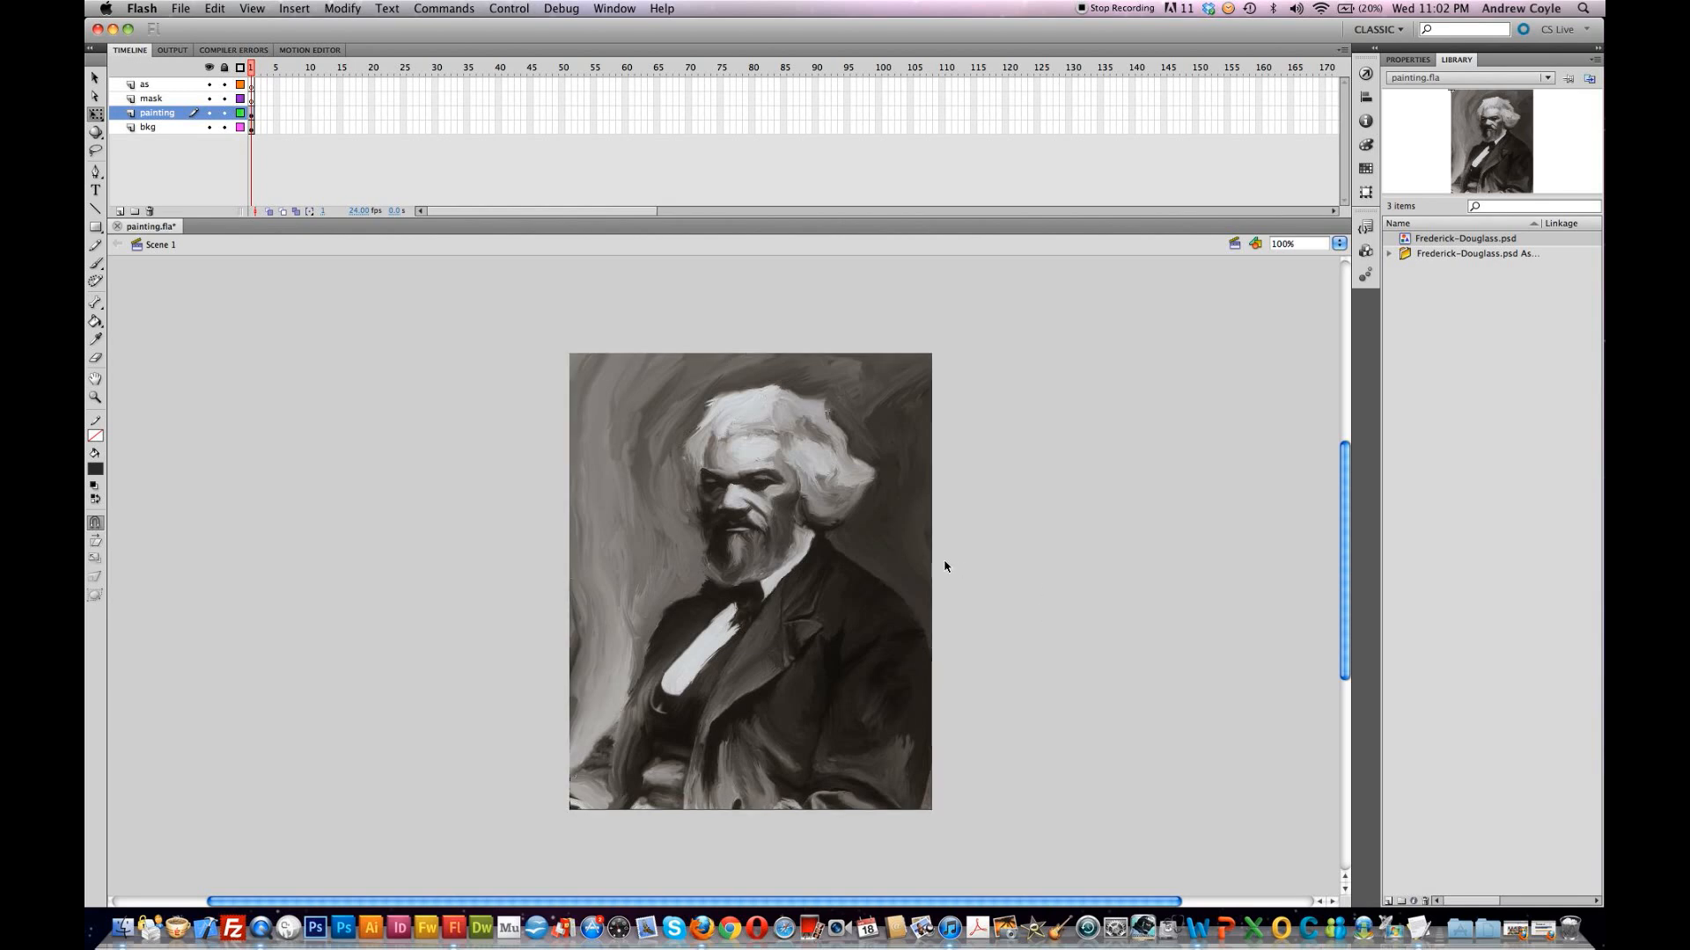
Step: Convert the portrait to a movie clip symbol named painting
right_click(894, 565)
mouse_move(1012, 898)
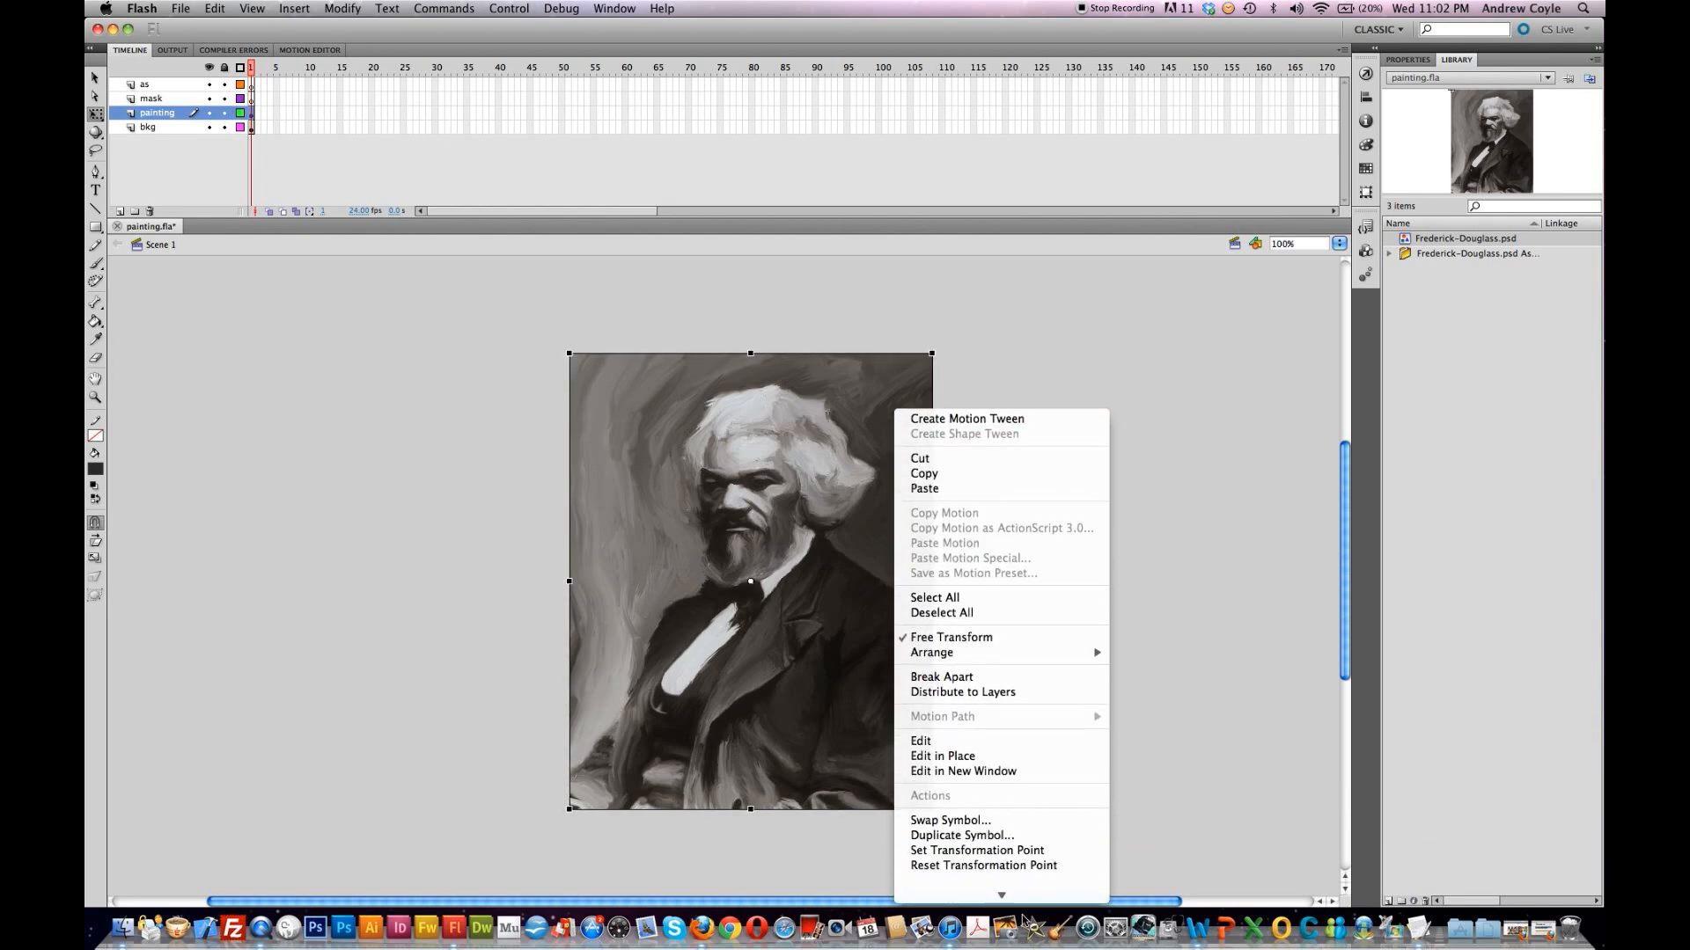
left_click(1005, 869)
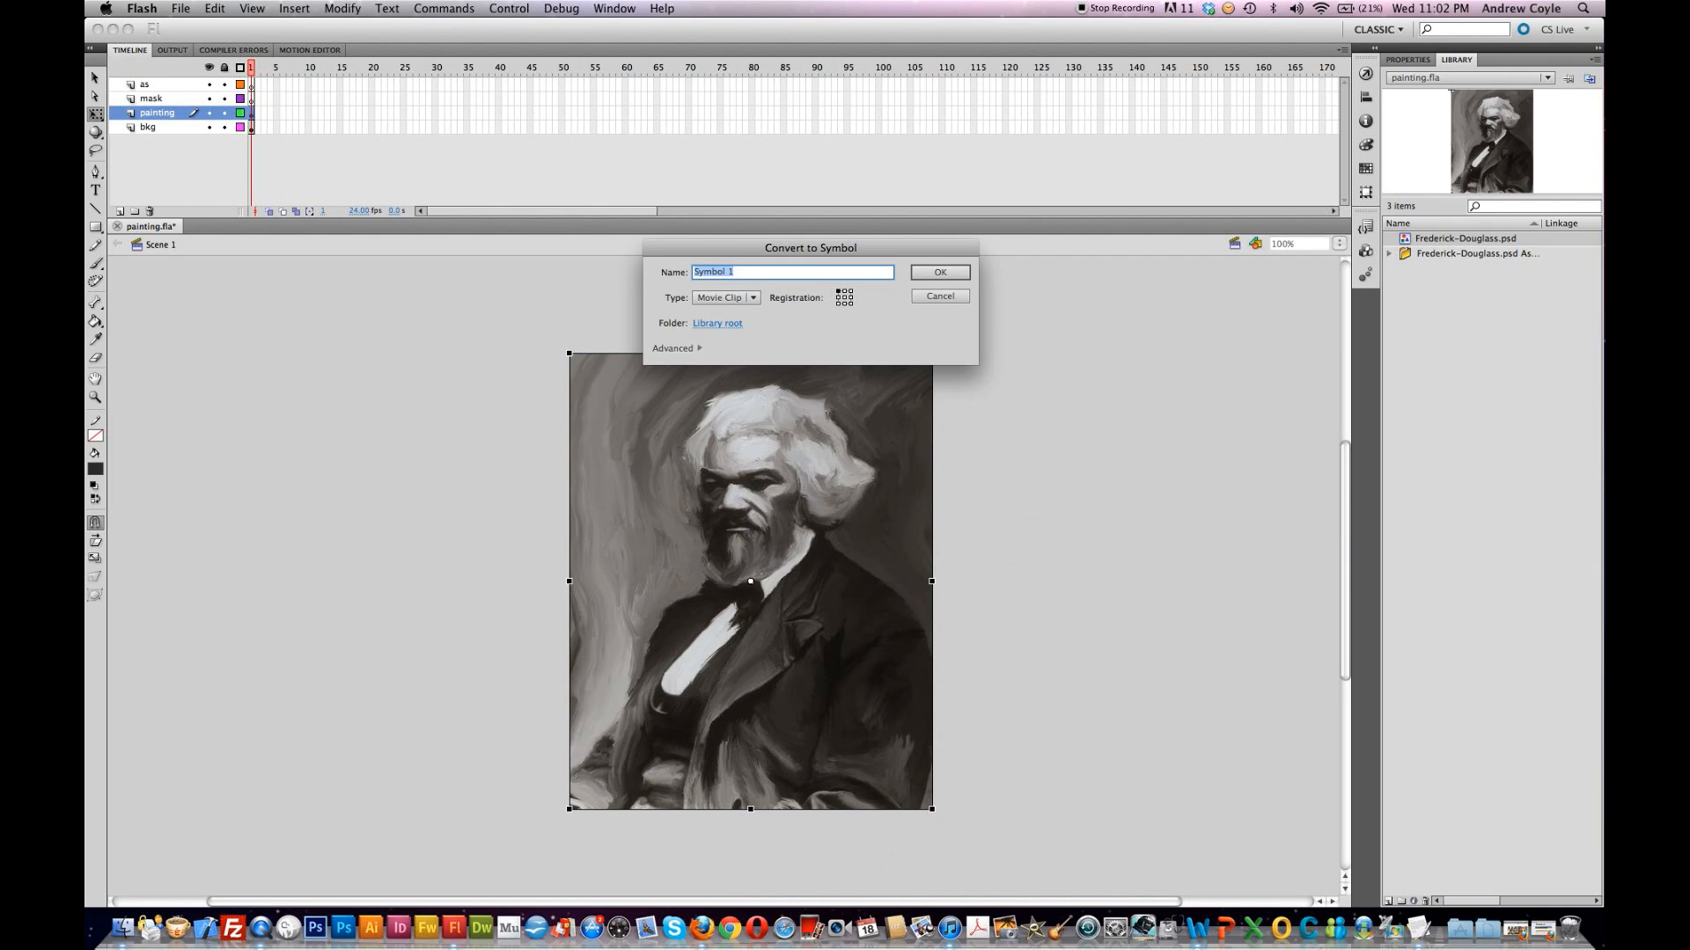
type("painting")
key("Return")
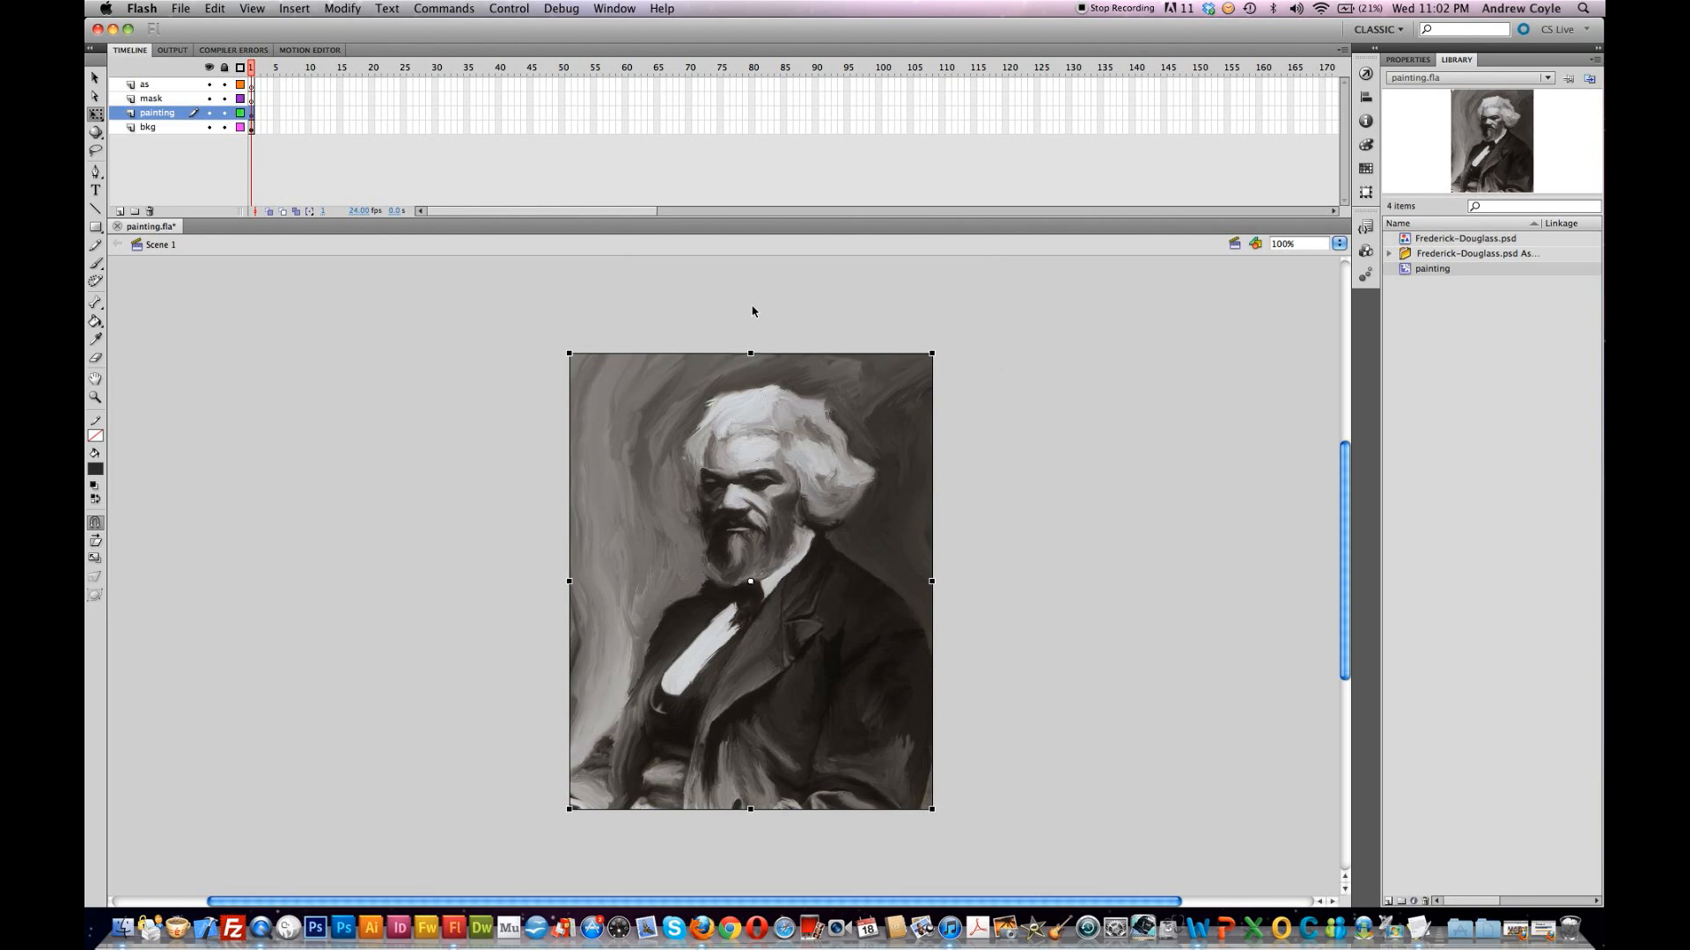
Step: Give the portrait movie clip the instance name painting_mc
left_click(1408, 59)
left_click(1460, 80)
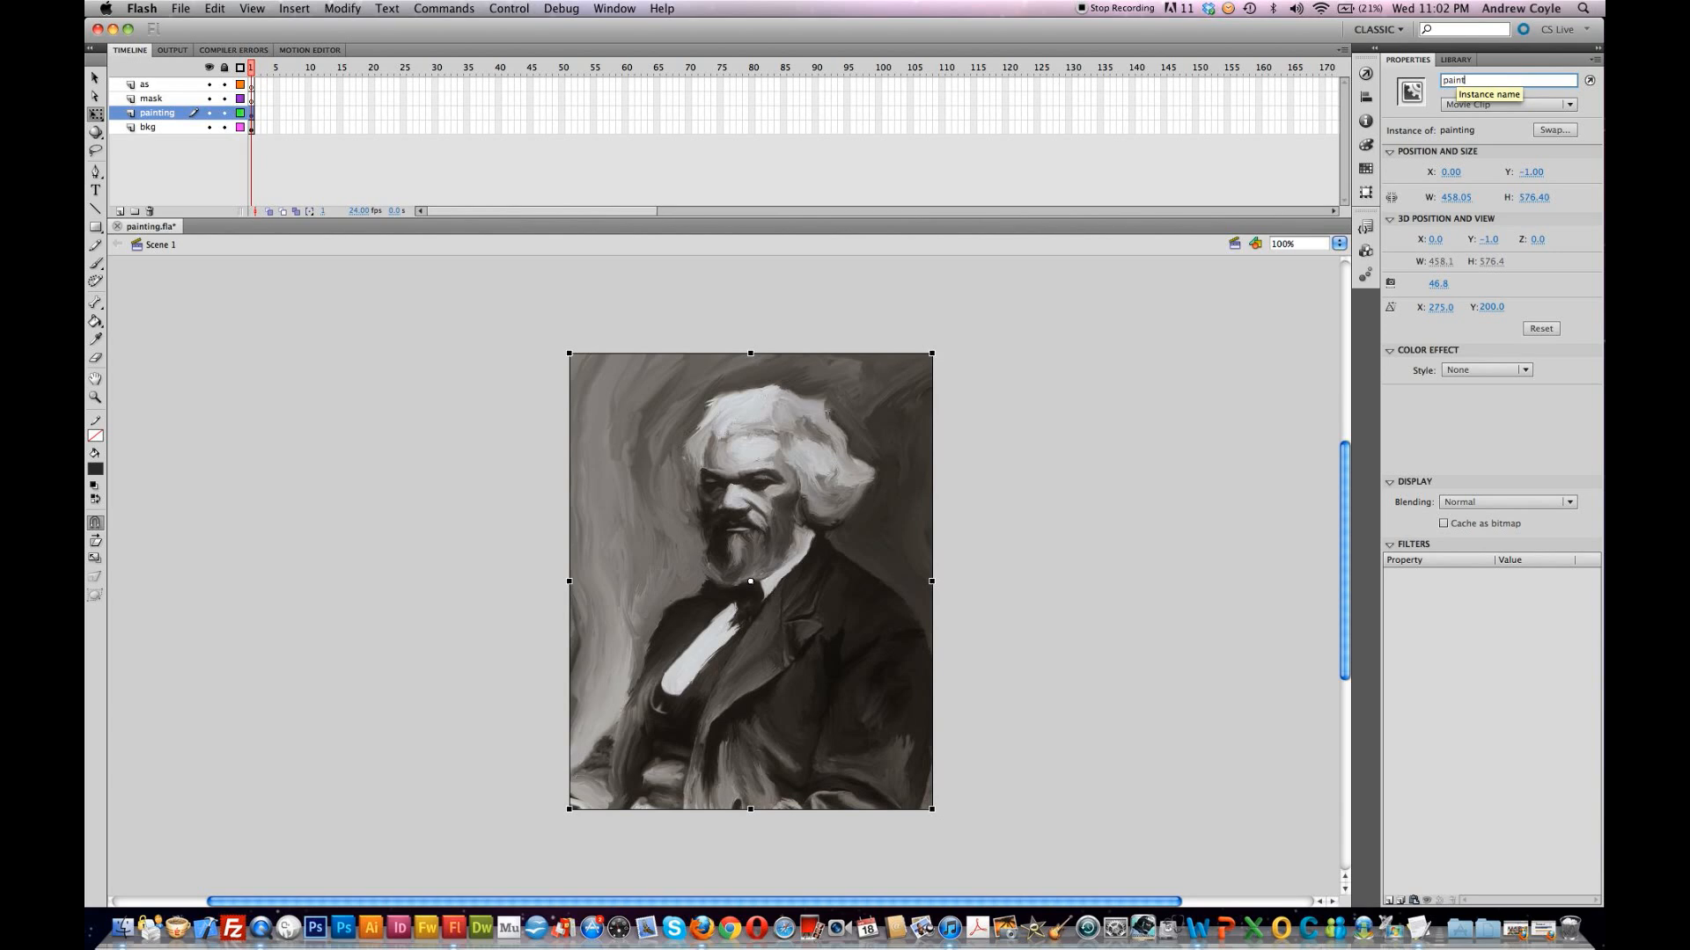
type("painting_mc")
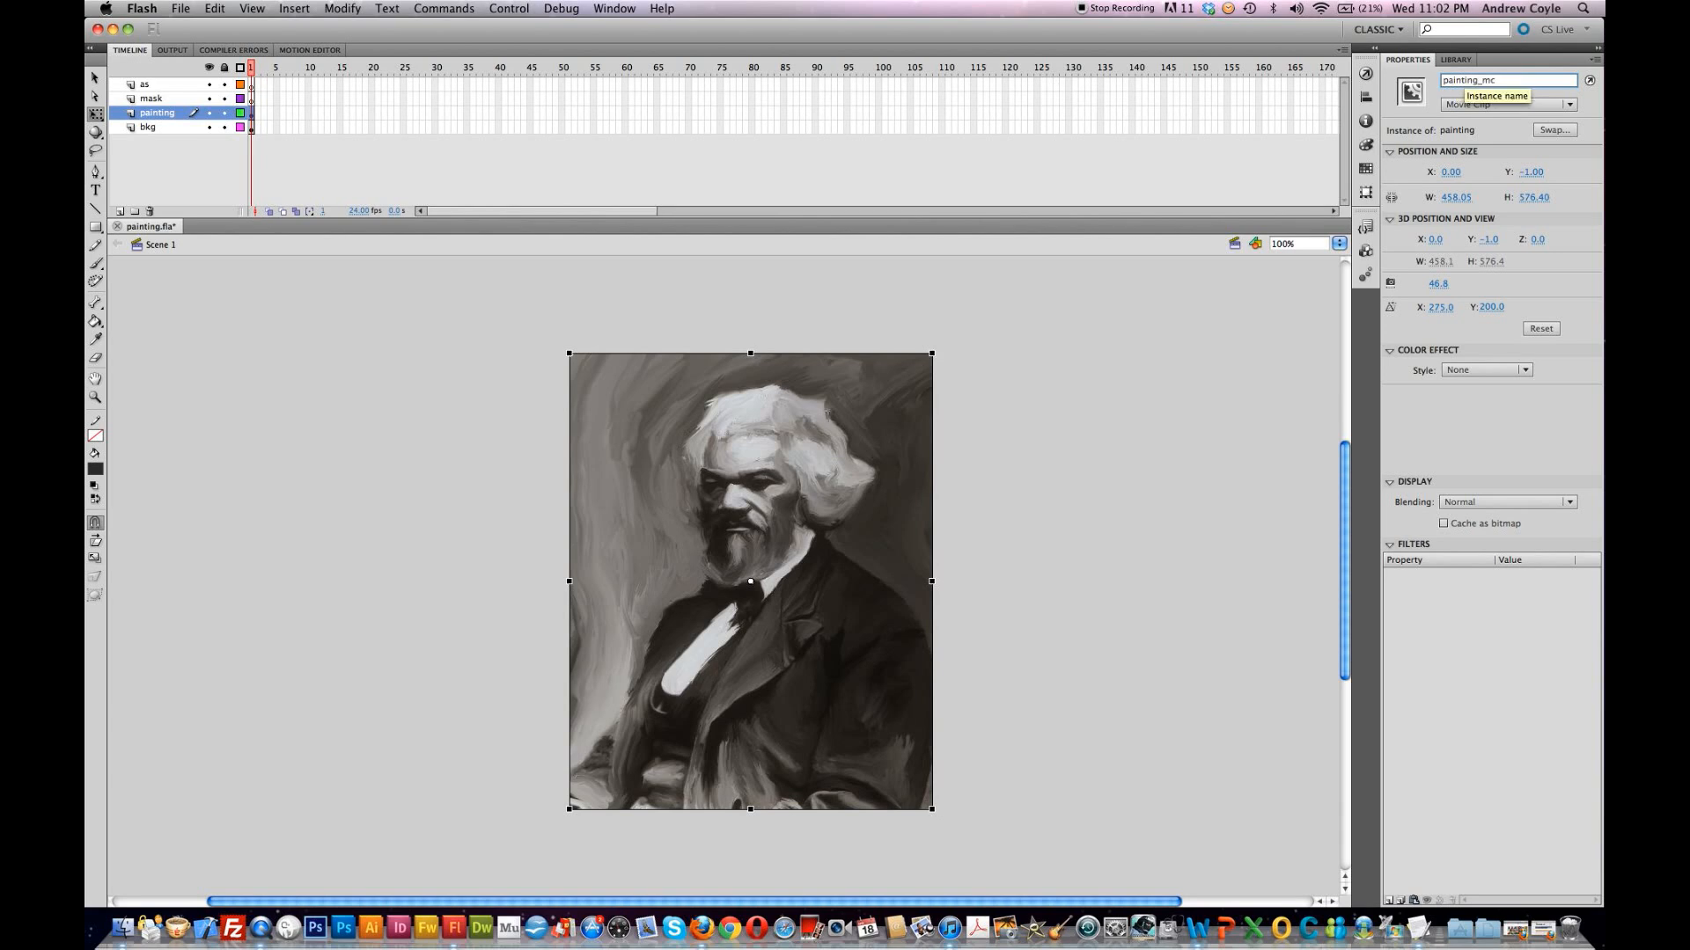
left_click(1071, 443)
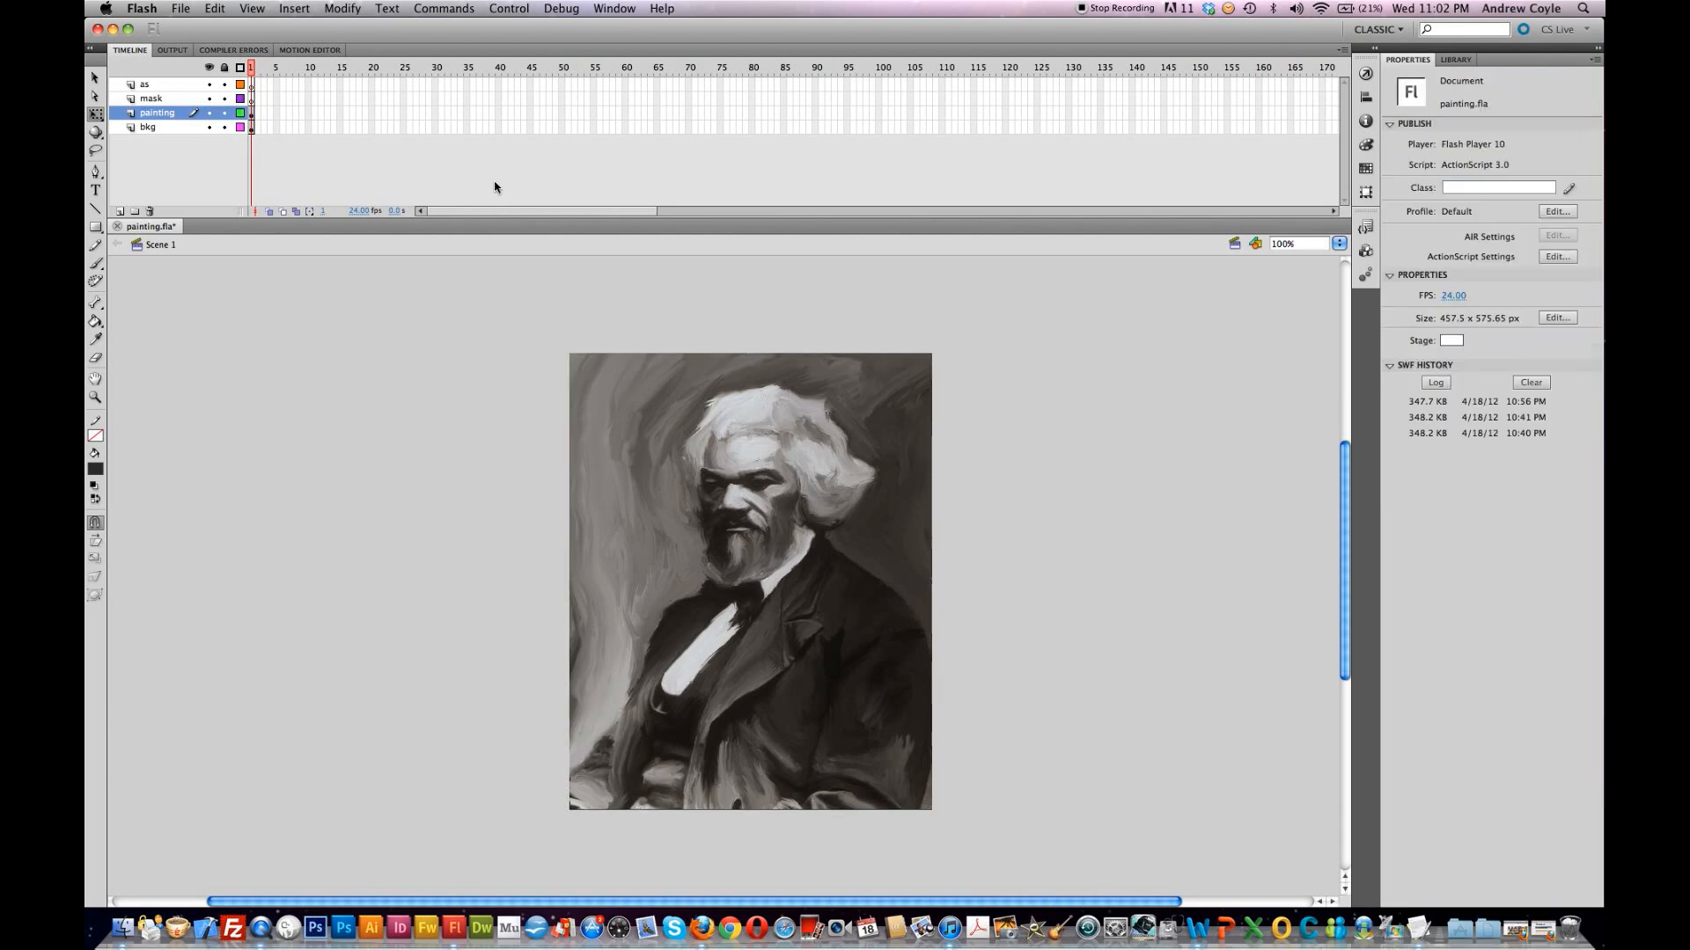
Step: Draw a dark grey rectangle covering the entire portrait on the mask layer
left_click(186, 100)
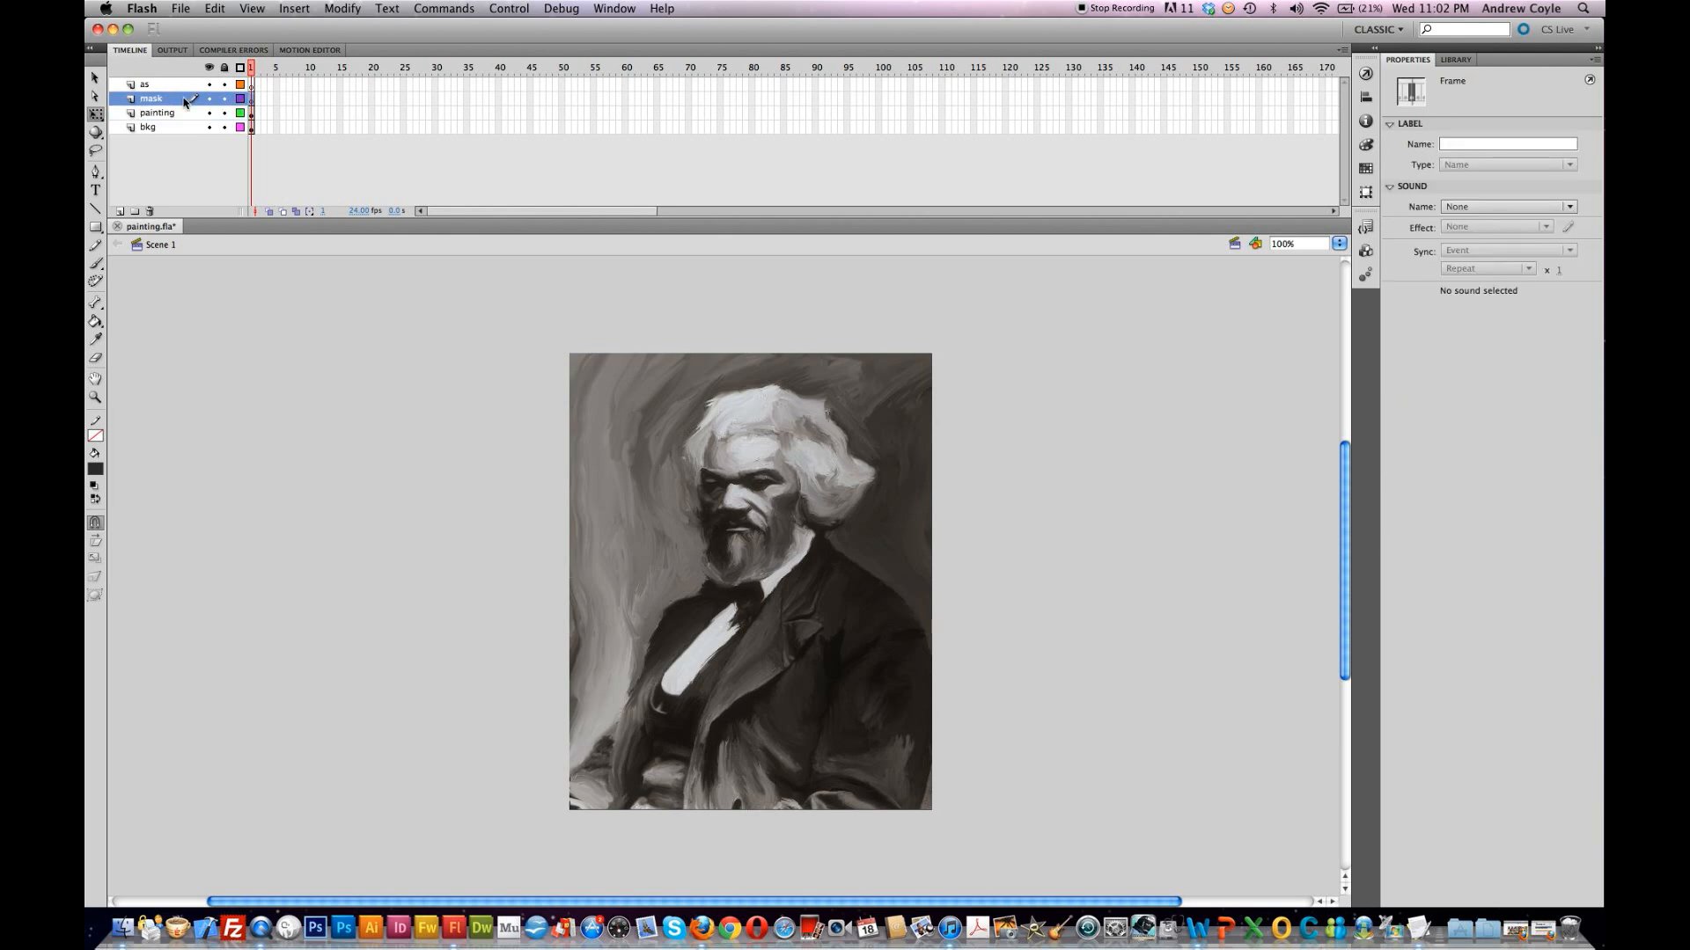
left_click(96, 227)
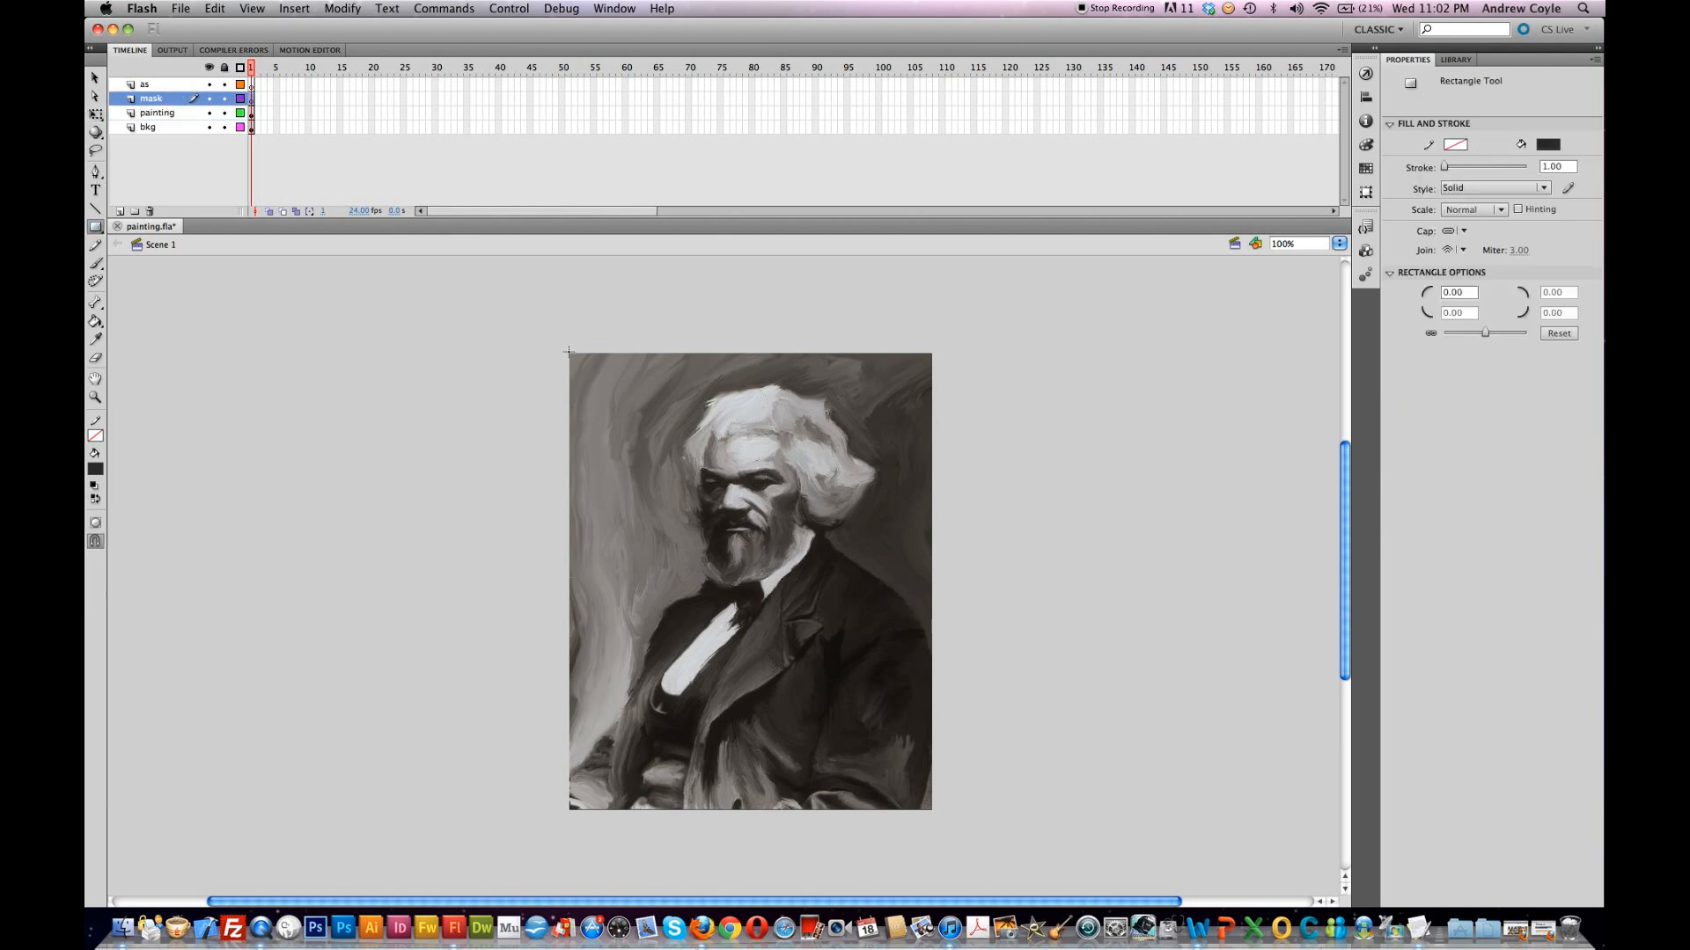
mouse_move(567, 352)
left_mouse_down()
mouse_move(868, 808)
mouse_move(933, 811)
left_mouse_up()
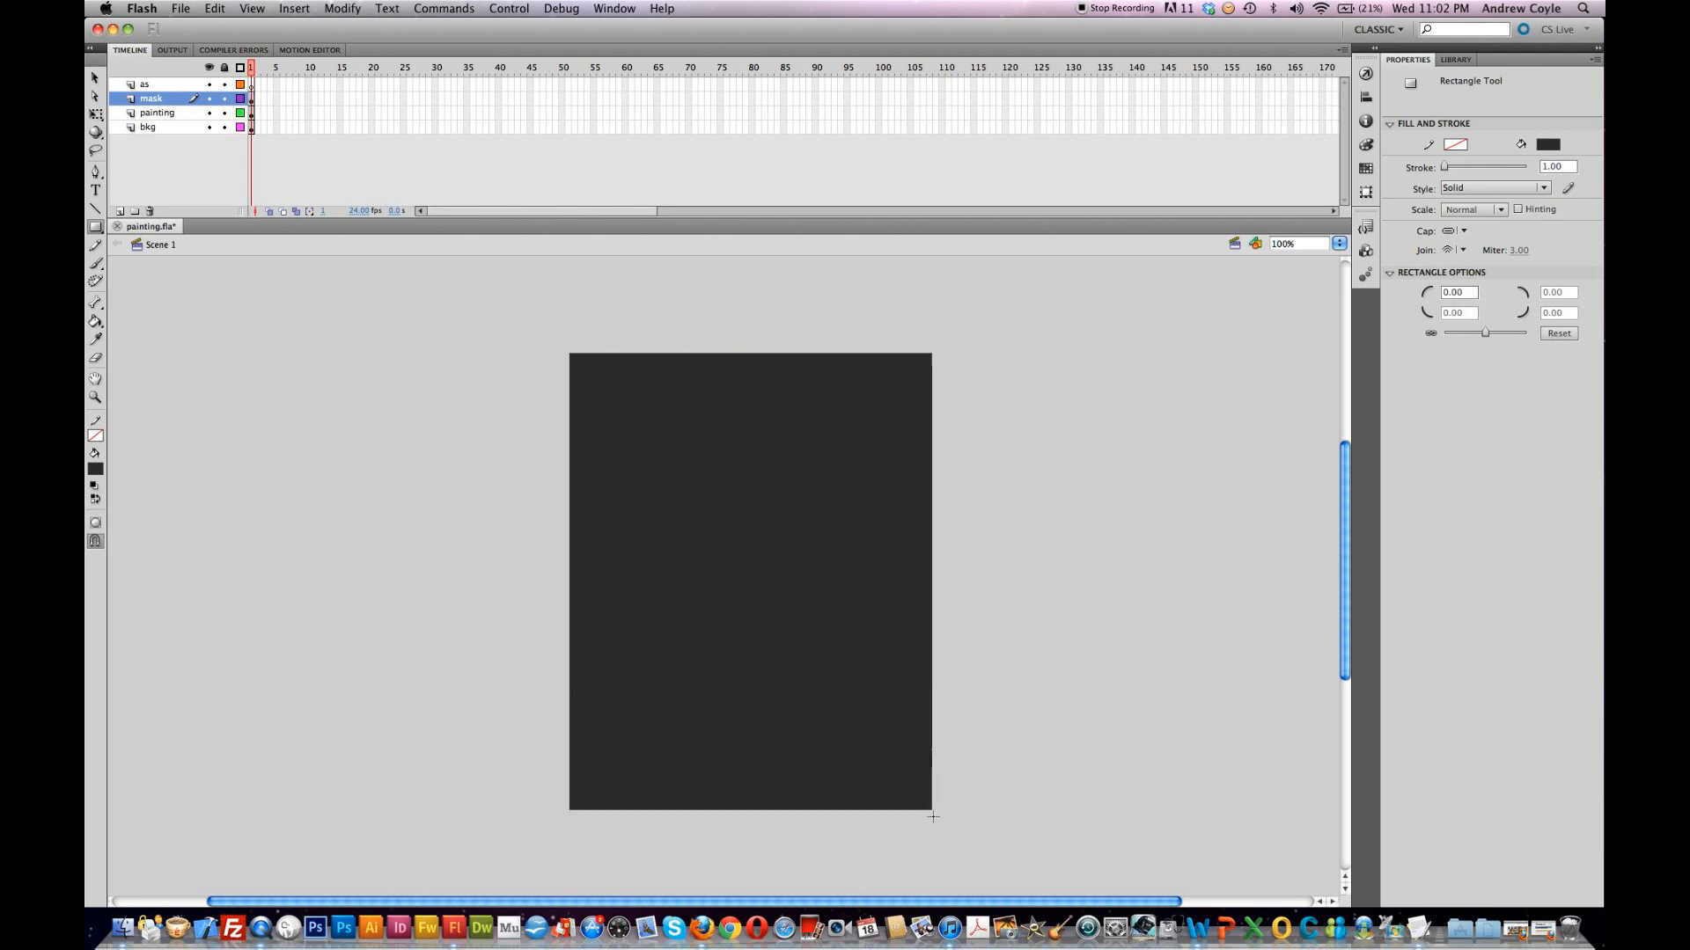
key("v")
Step: Convert the rectangle on the mask layer to a movie clip symbol named mask
right_click(880, 697)
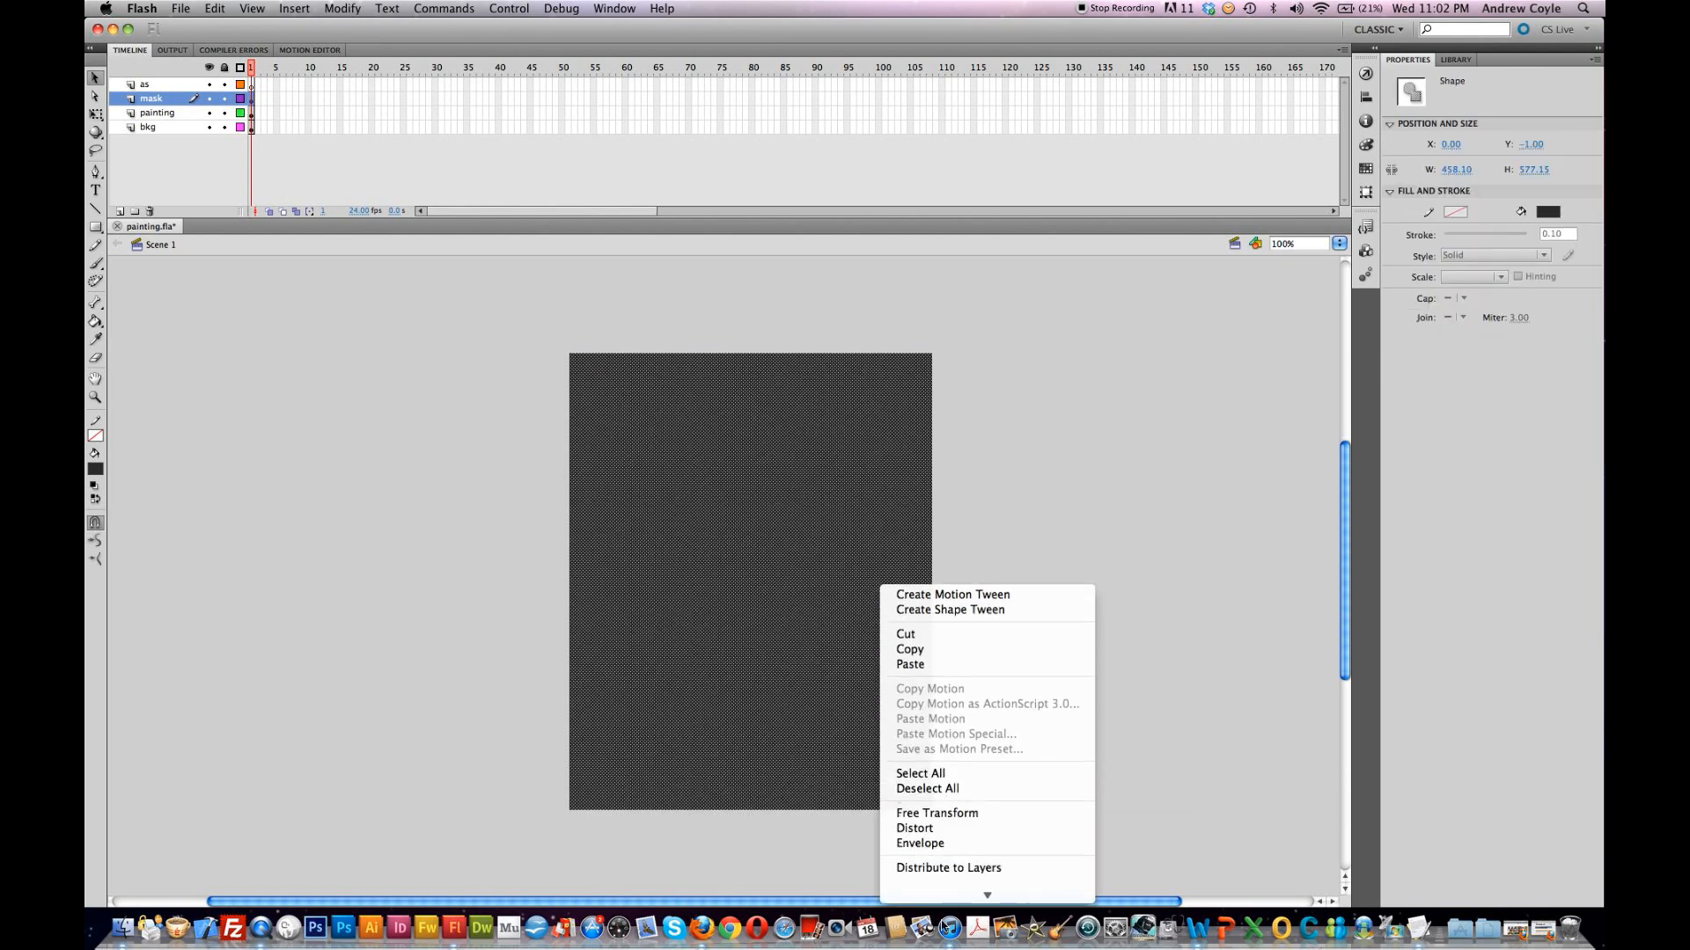
left_click(940, 890)
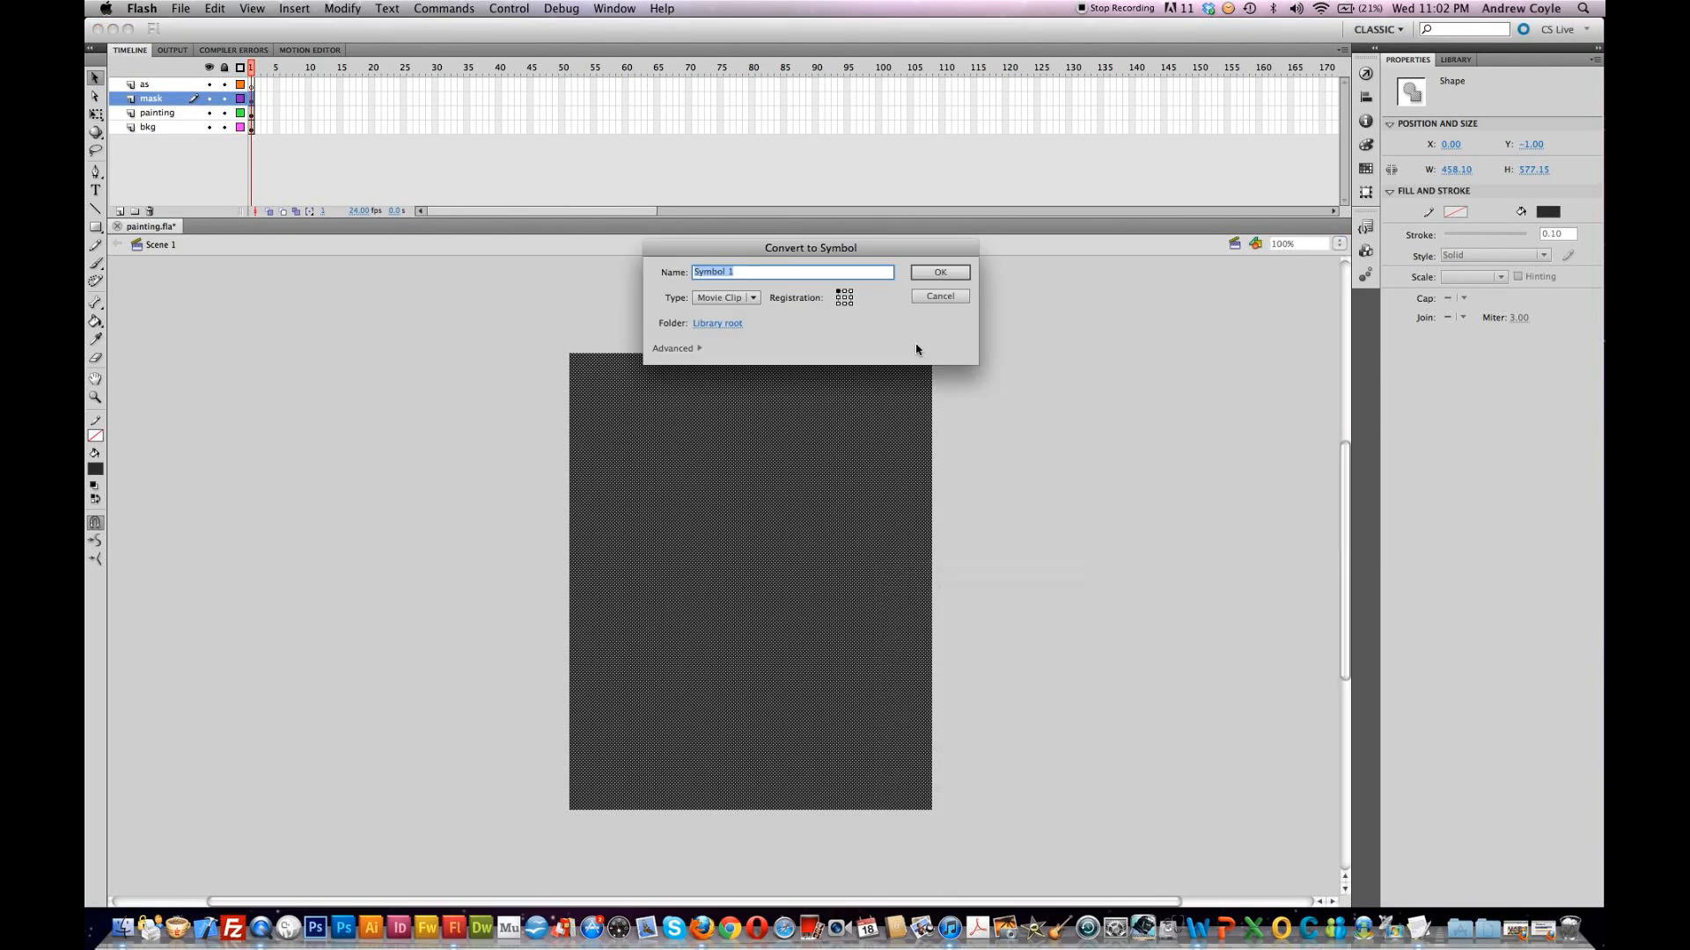
type("mask")
key("Return")
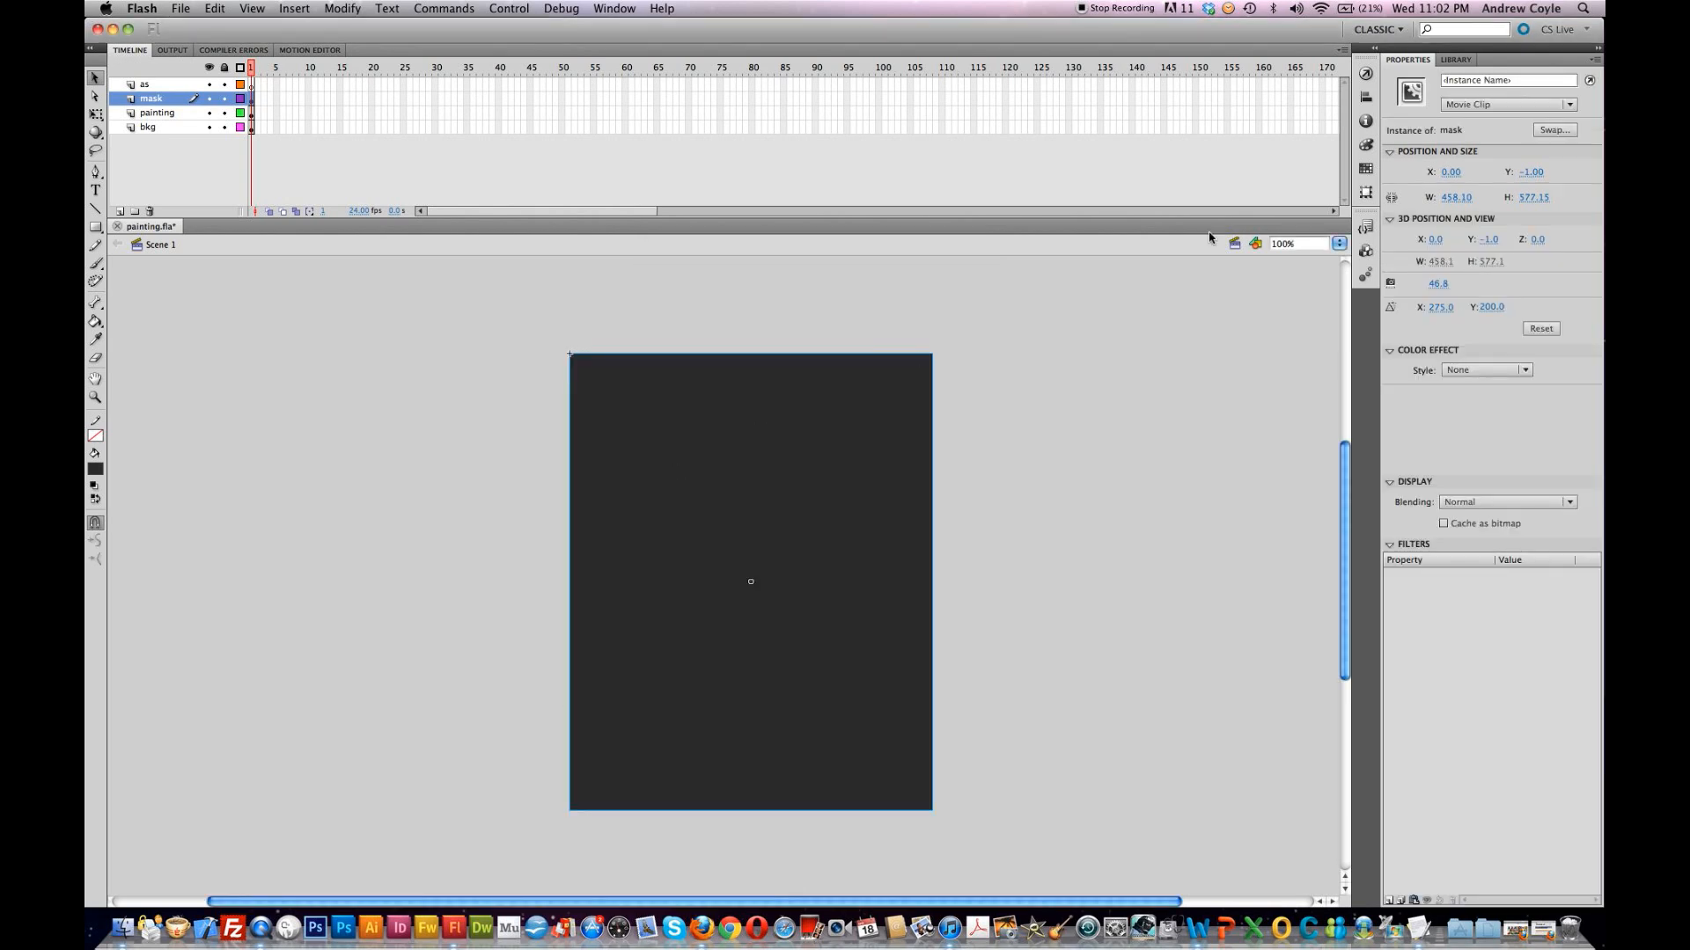
Step: Give the mask movie clip the instance name mask_mc
left_click(1496, 80)
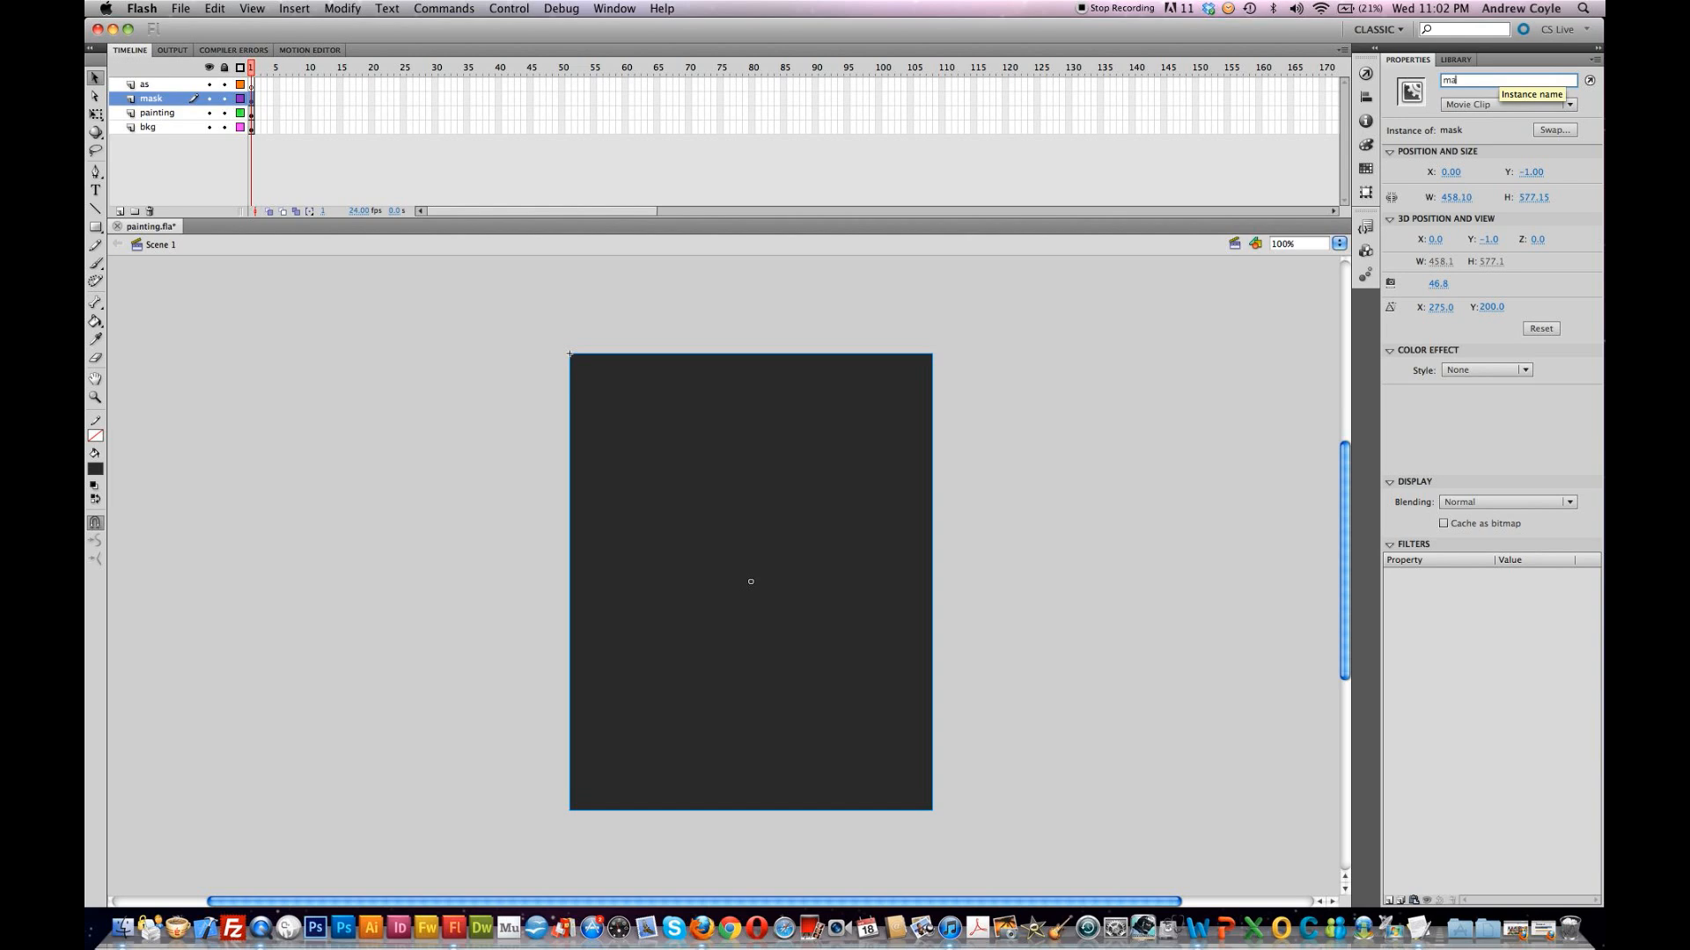
type("mask_mc")
left_click(1021, 416)
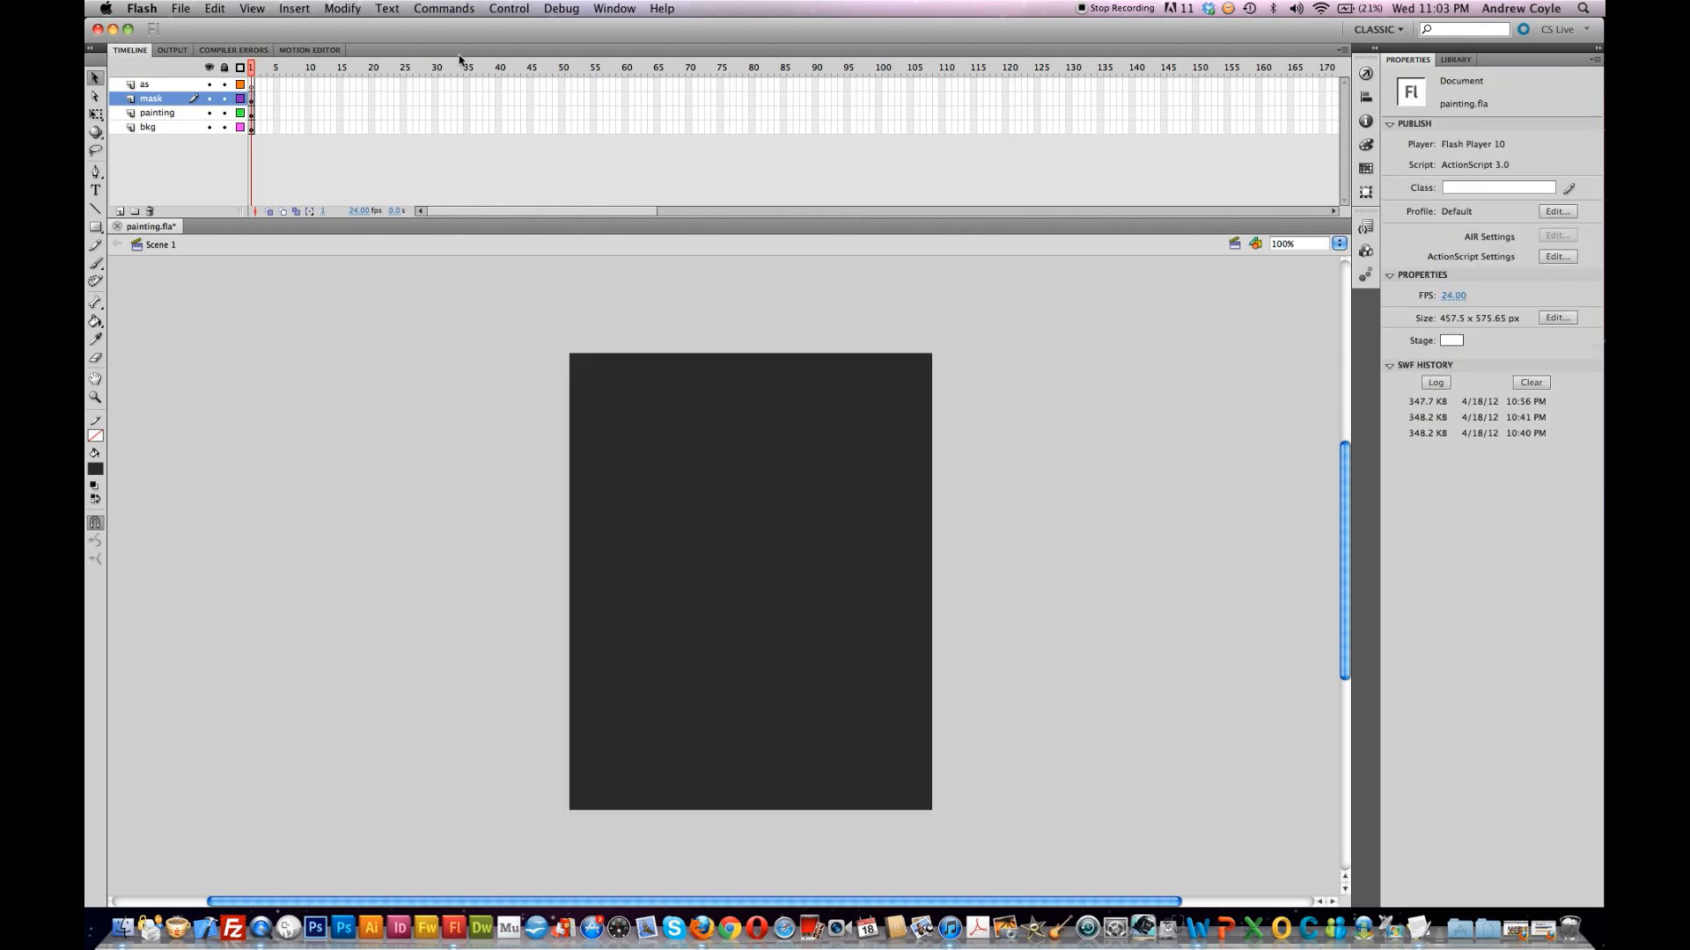
Step: Open the mask symbol for editing and change its rectangle's fill from solid colour to a radial gradient
left_click(651, 442)
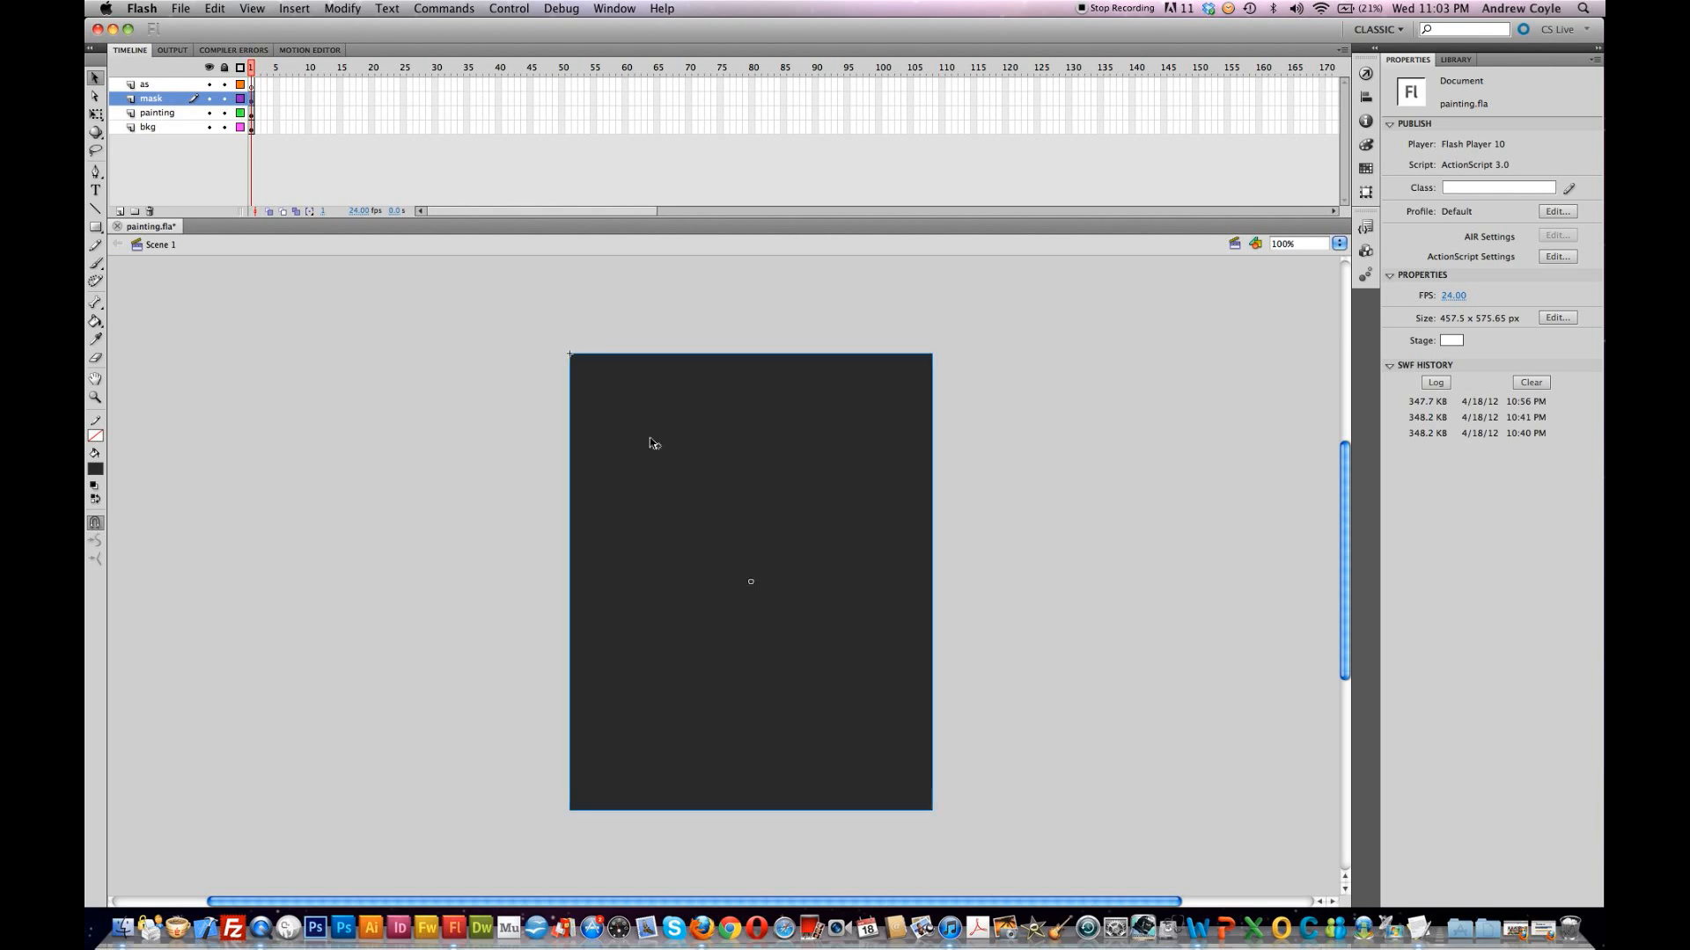
double_click(819, 388)
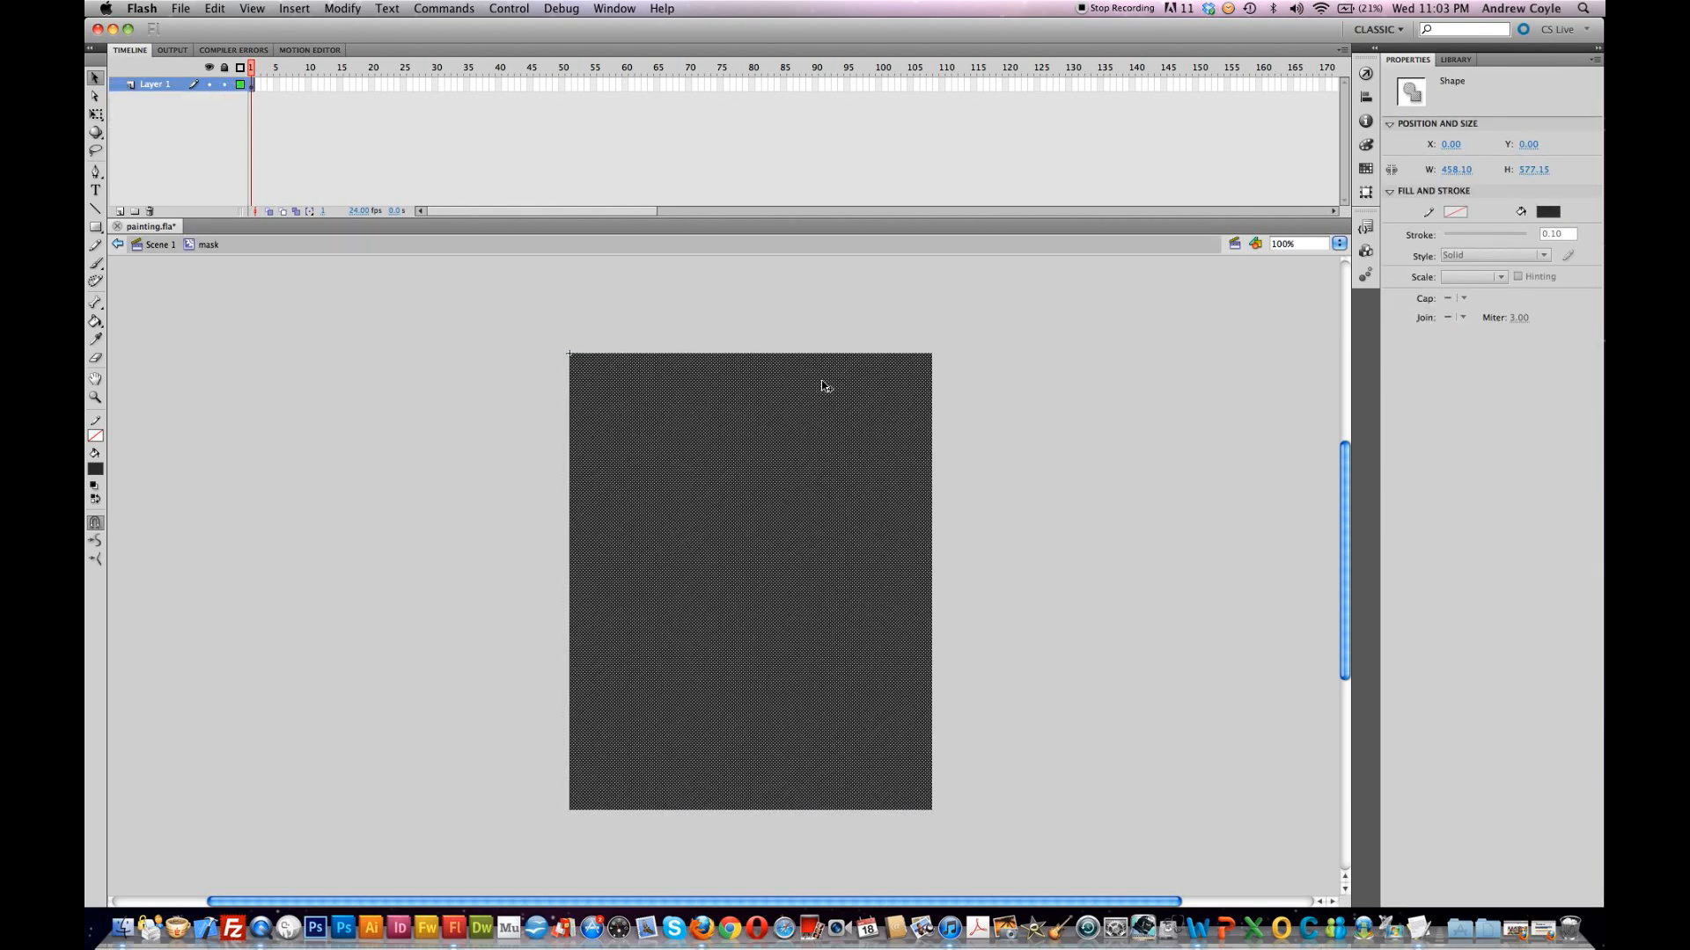
left_click(1367, 146)
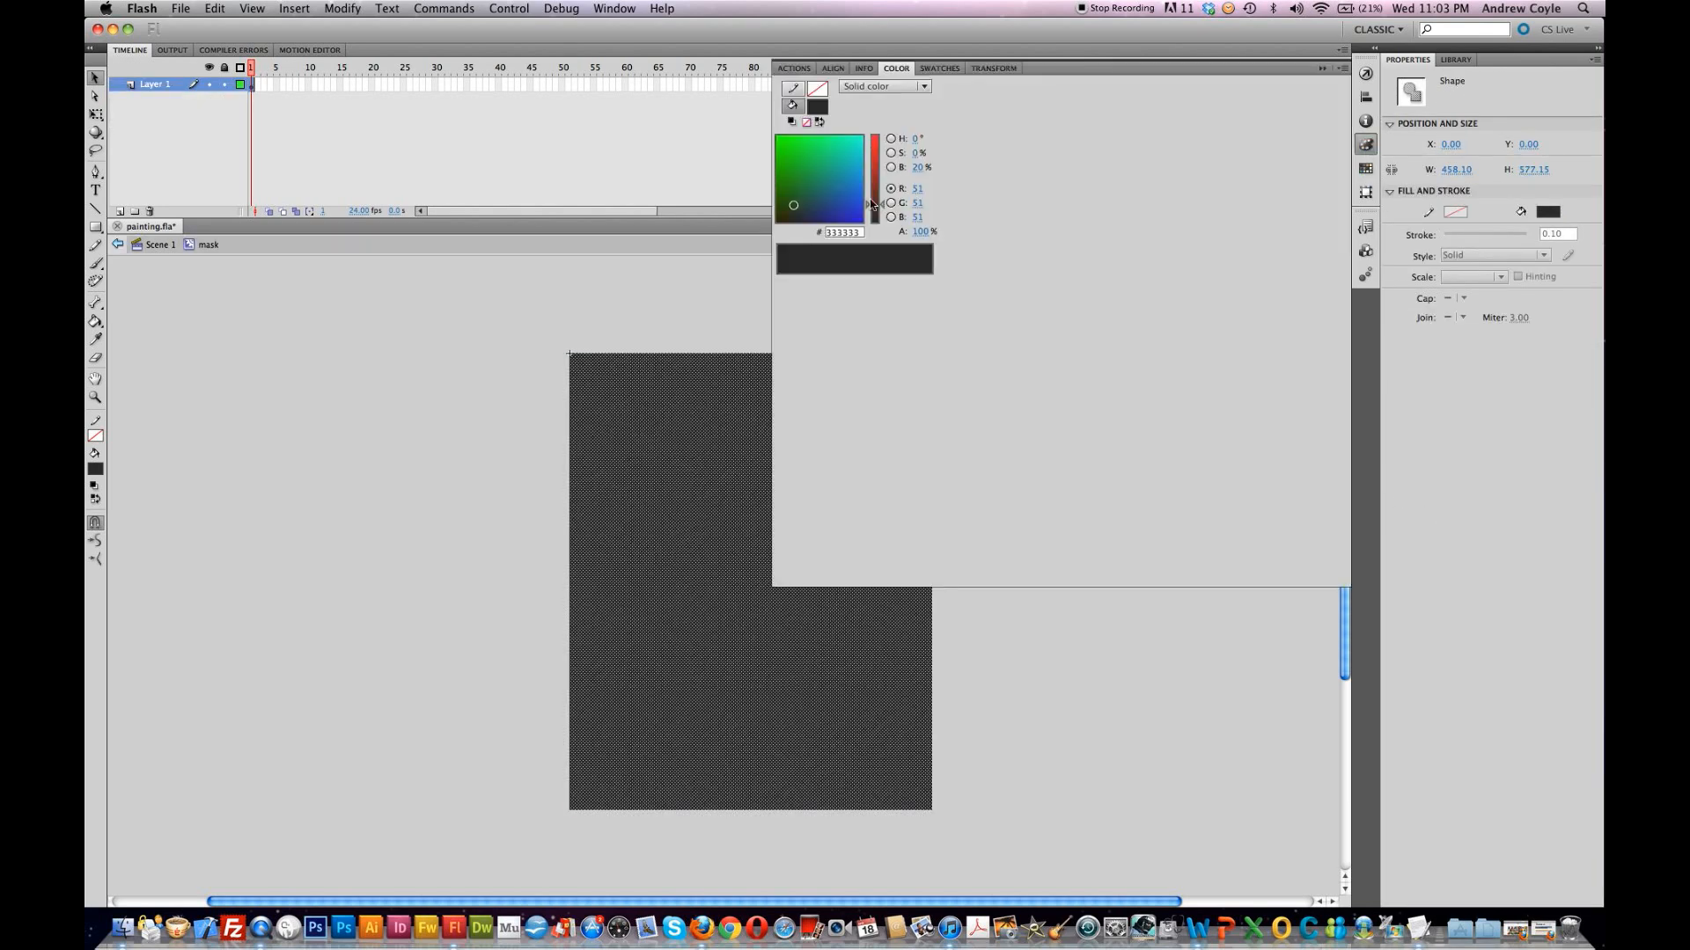
left_click(915, 99)
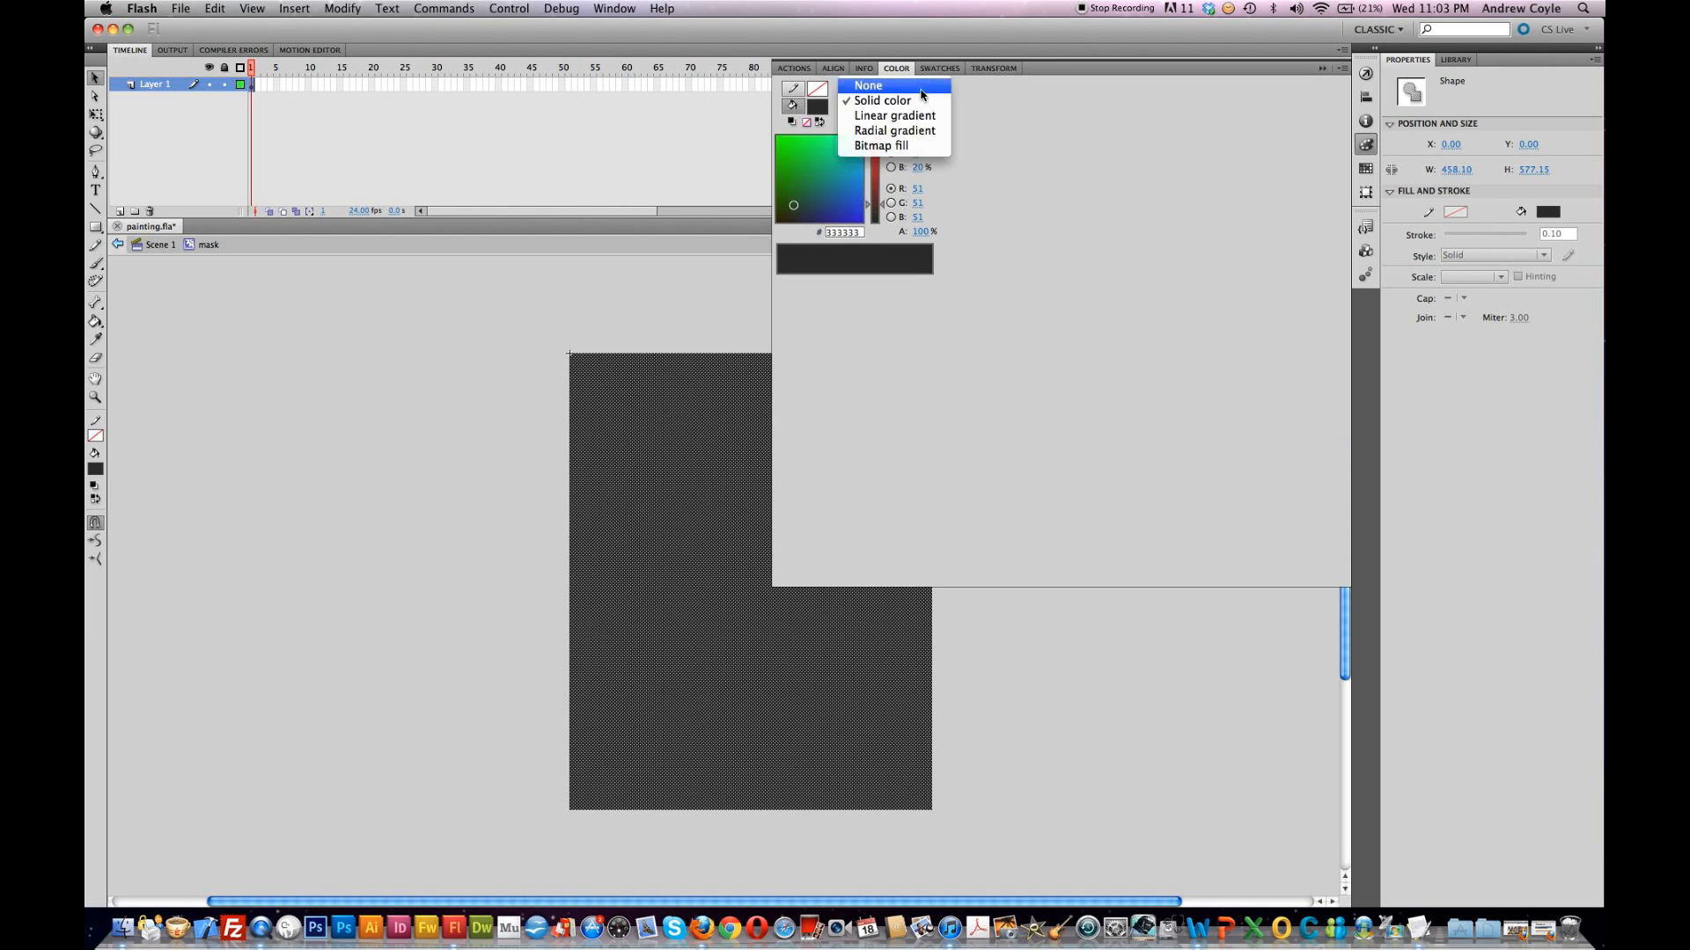
left_click(903, 134)
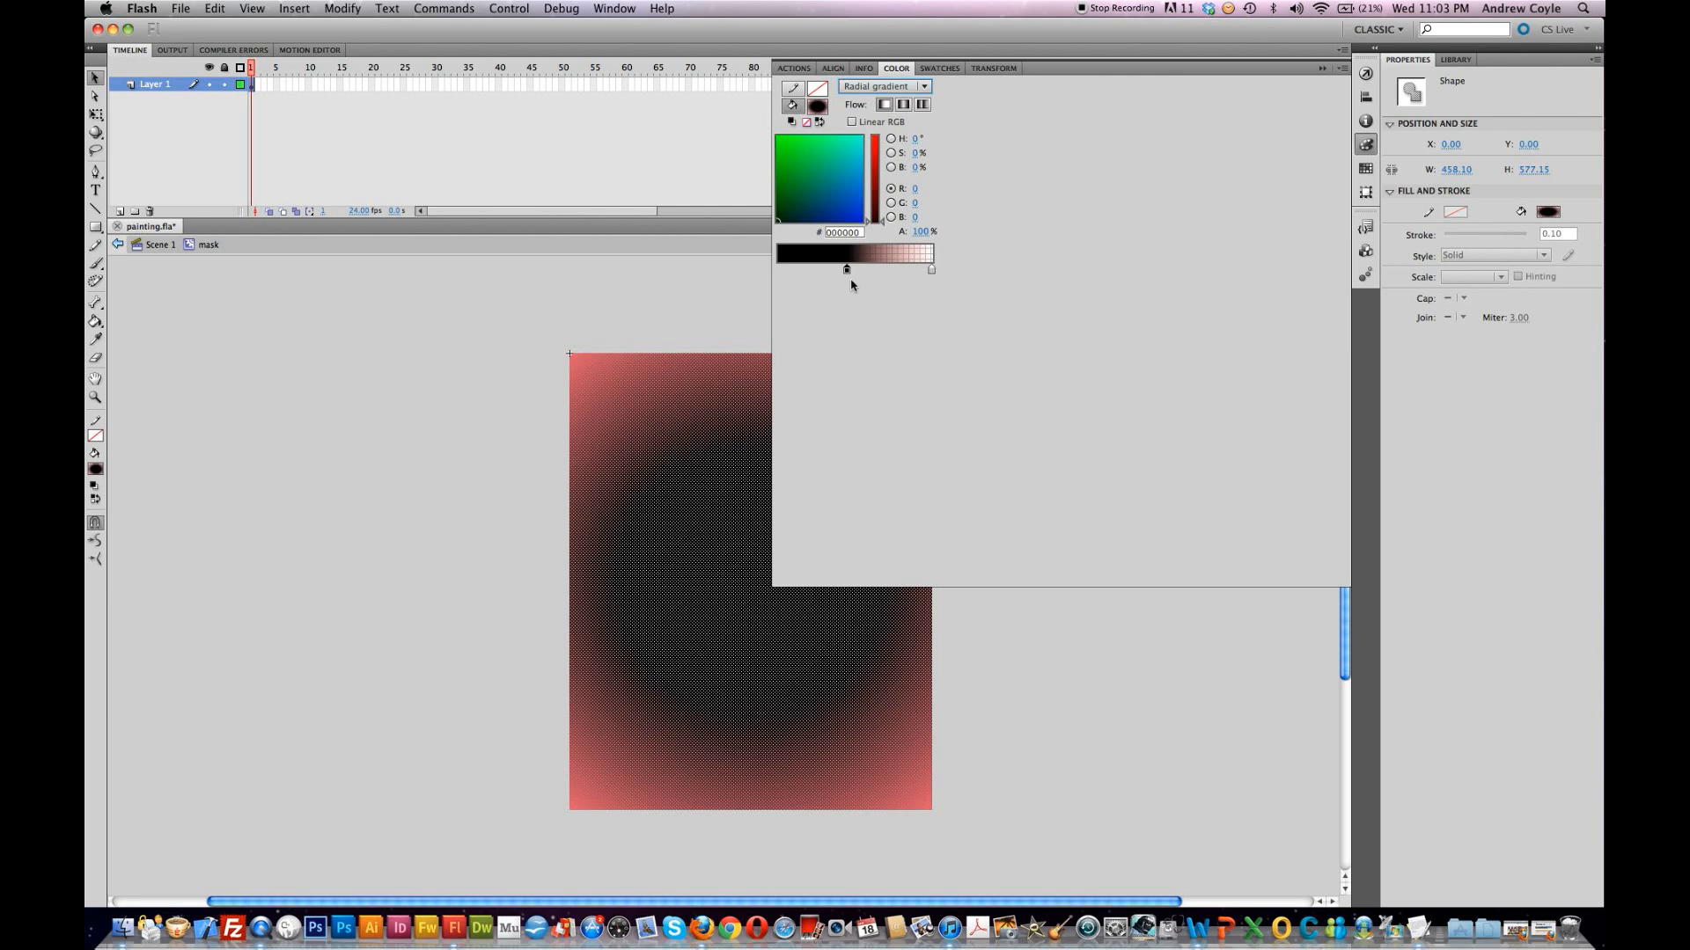
Step: Move the gradient's black colour stop to about the middle of the ramp to enlarge the opaque centre of the mask
mouse_move(847, 271)
left_mouse_down()
mouse_move(819, 269)
mouse_move(834, 271)
left_mouse_up()
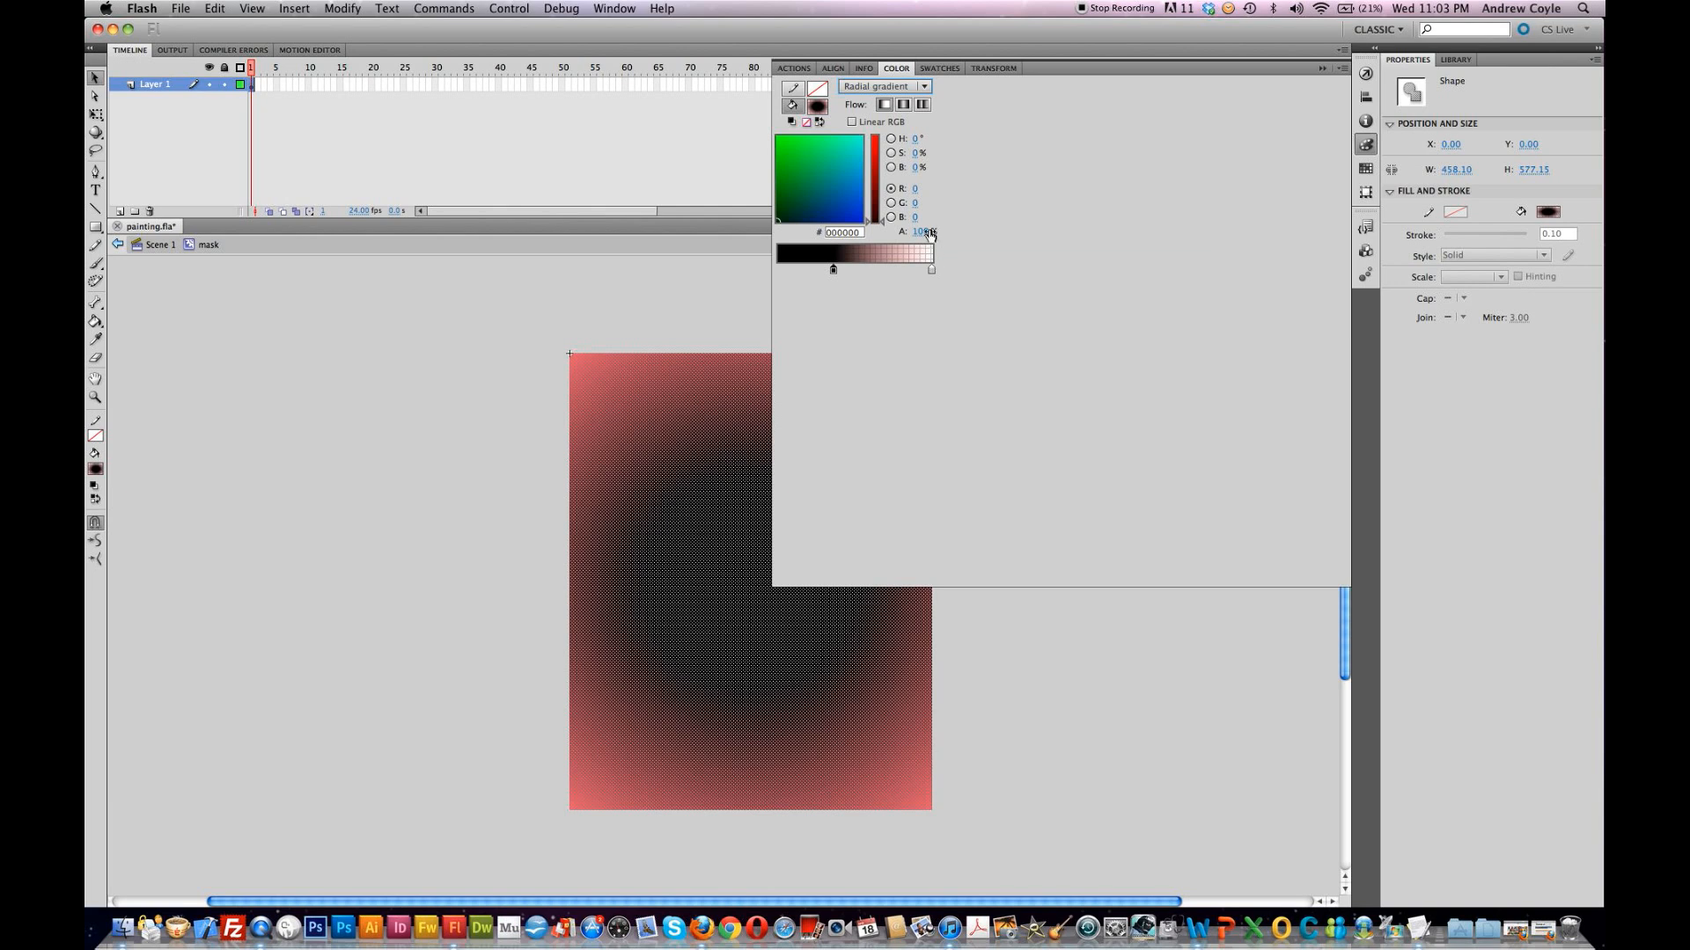
left_click(932, 271)
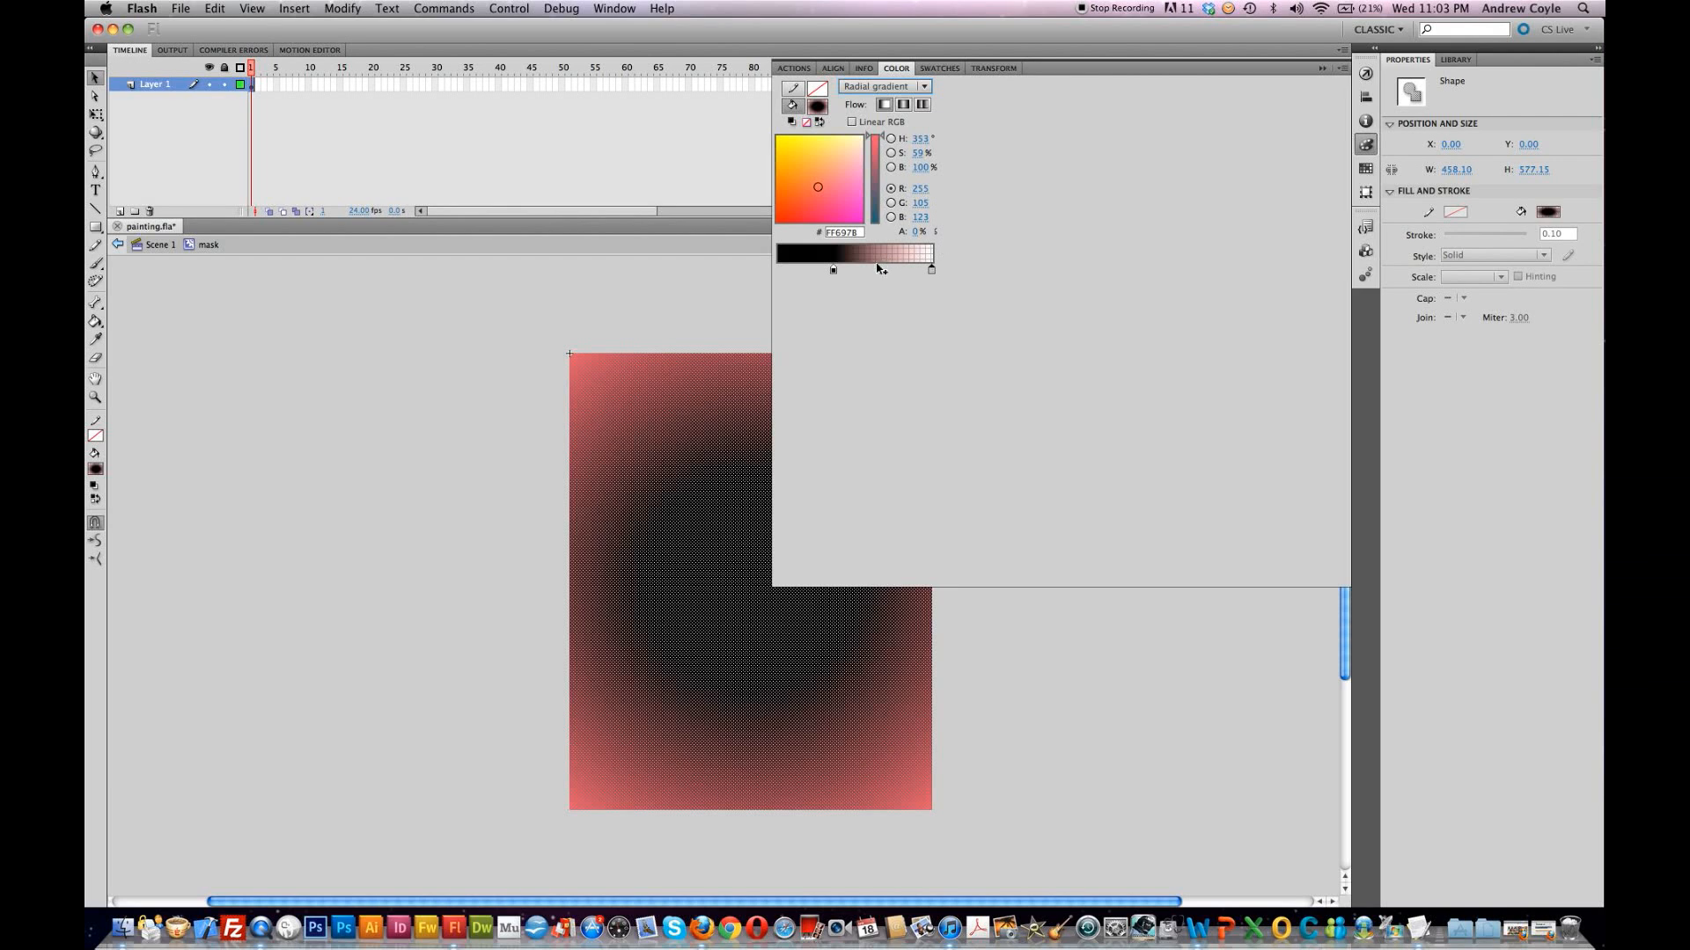
left_click_drag(833, 270, 857, 273)
left_click(702, 302)
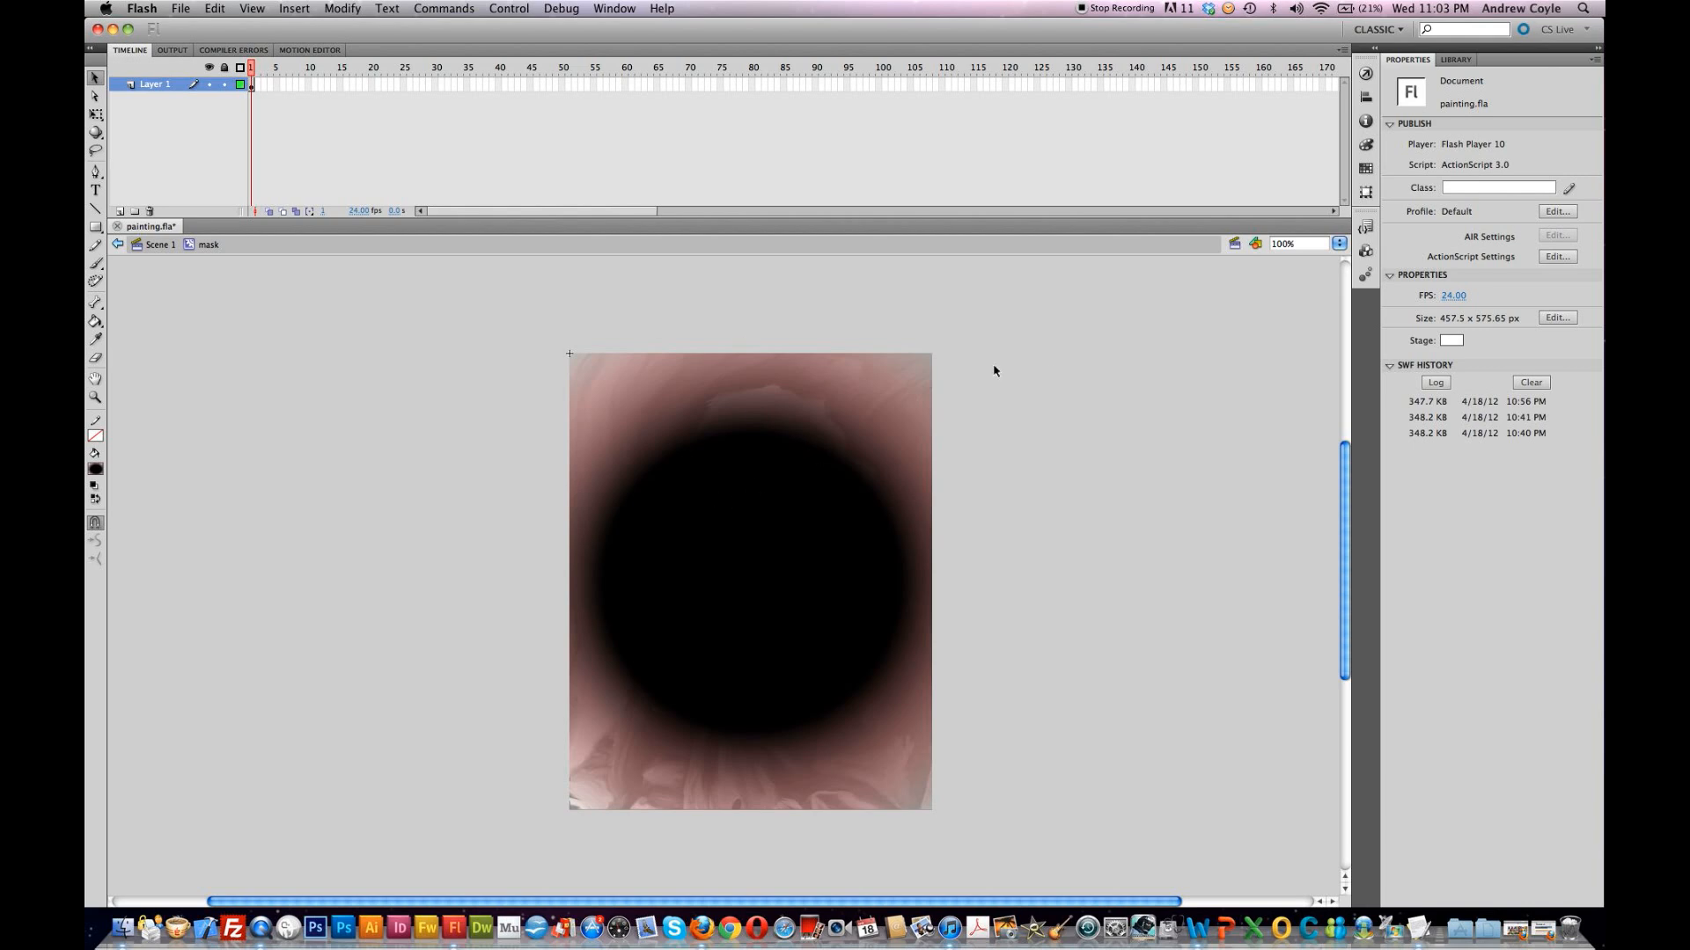
left_click(781, 531)
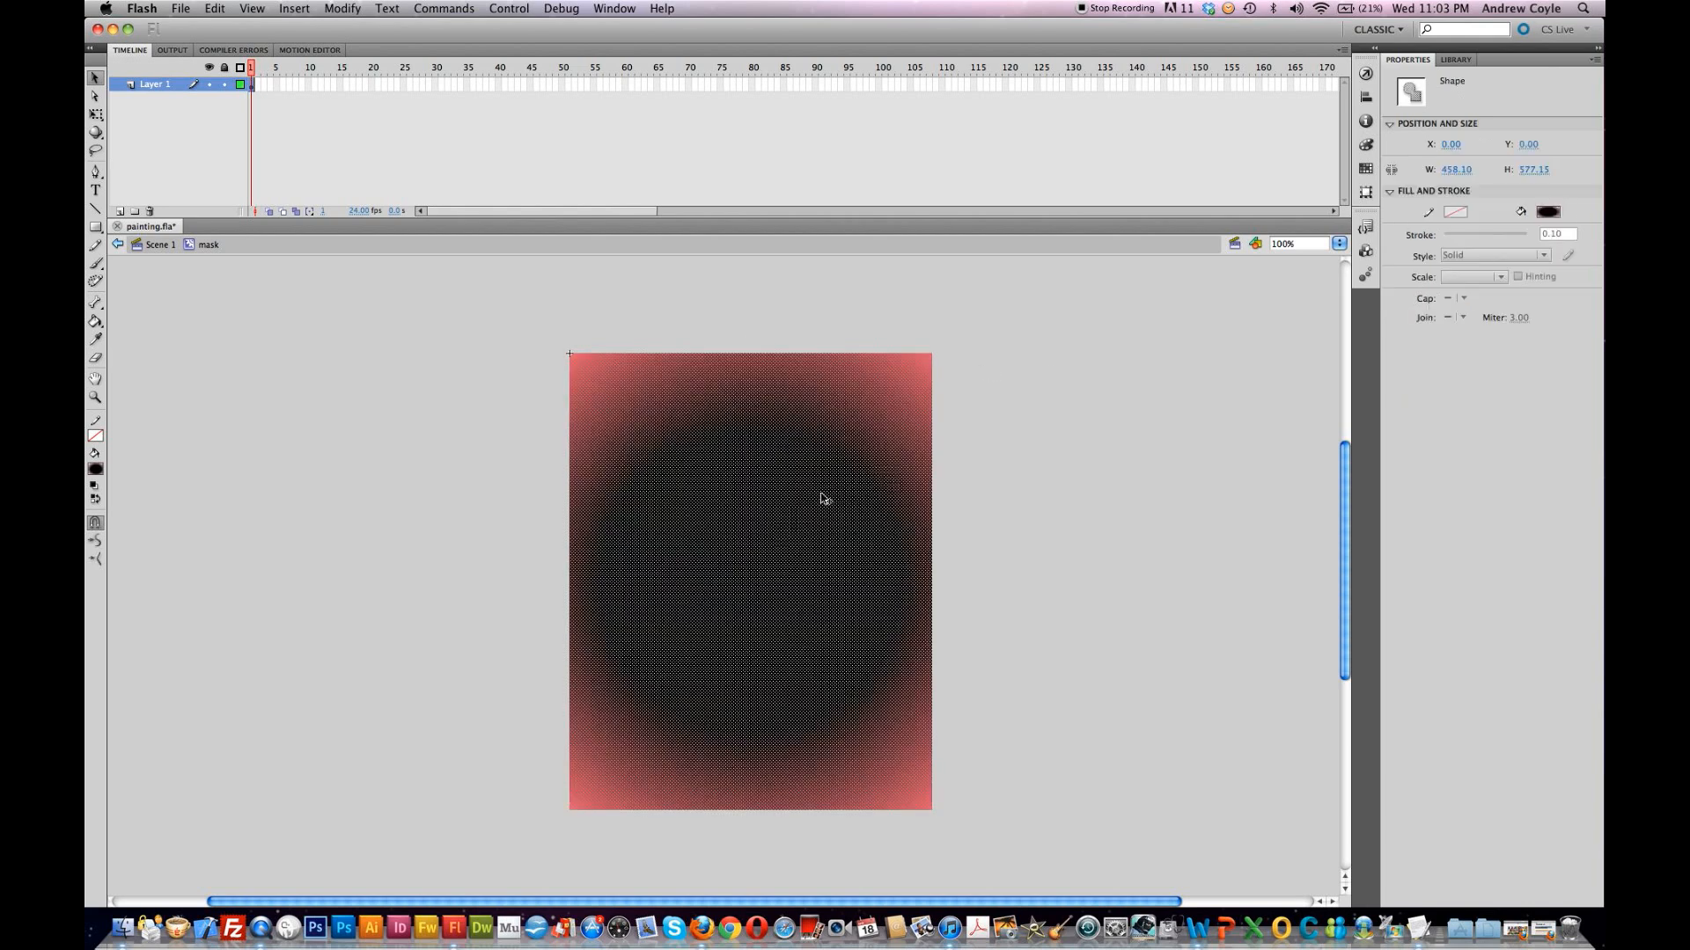
Step: Return to the main scene and add a high-quality Blur filter of 62 px in both directions to the mask movie clip
double_click(1084, 419)
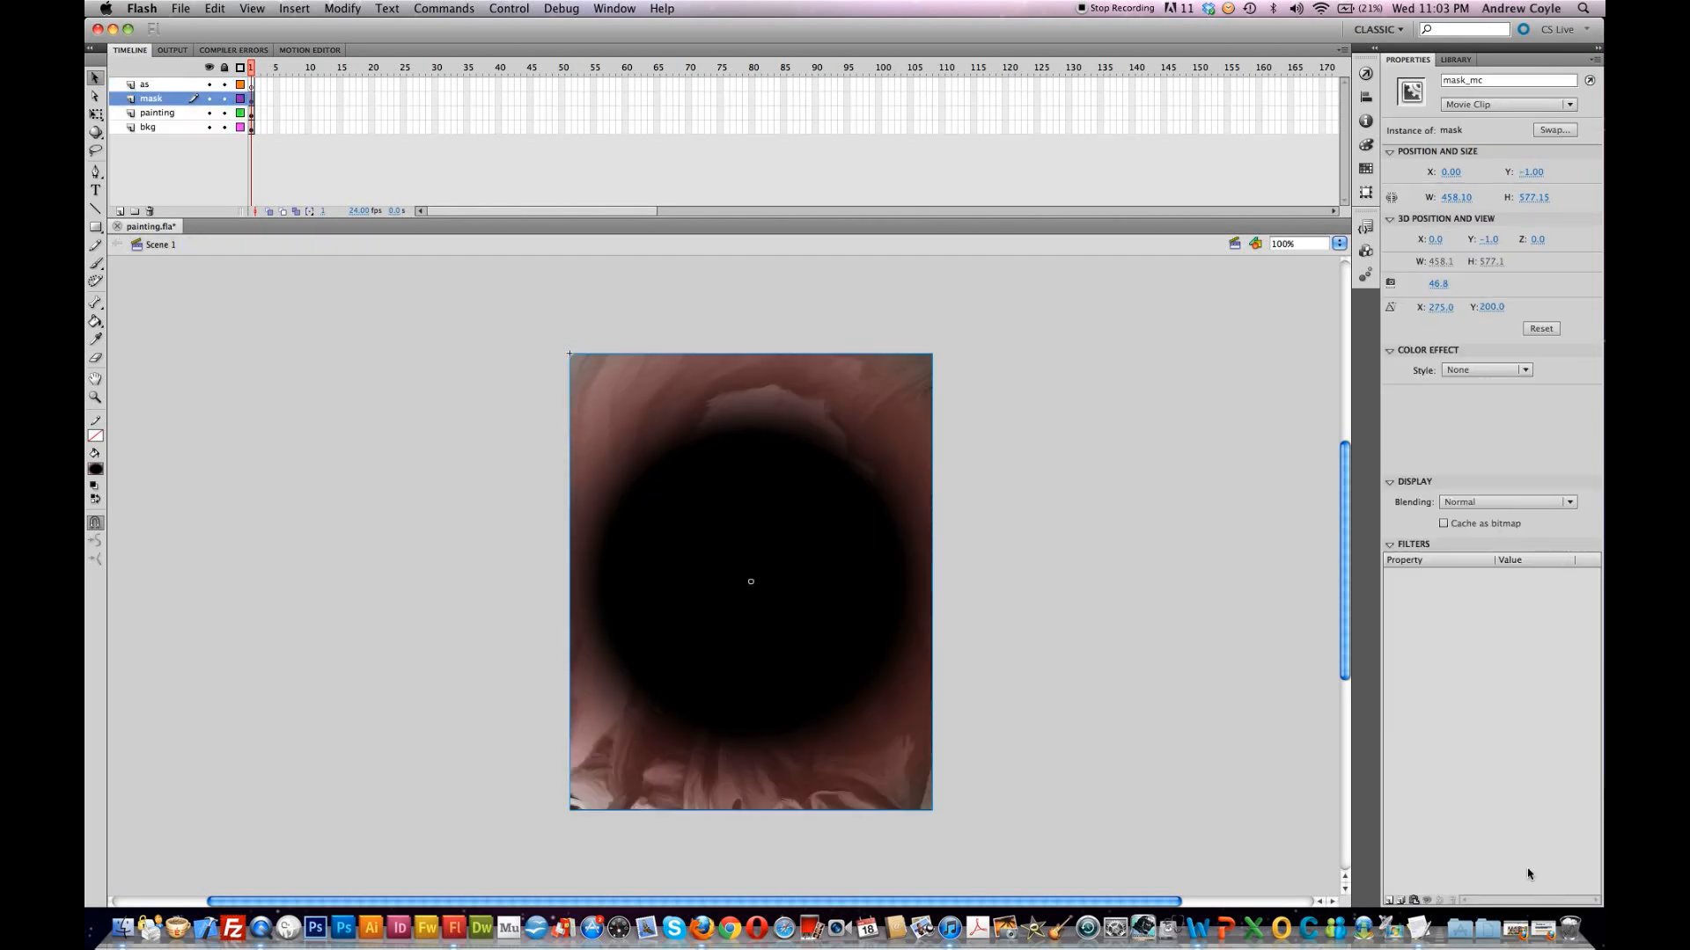
left_click(1392, 902)
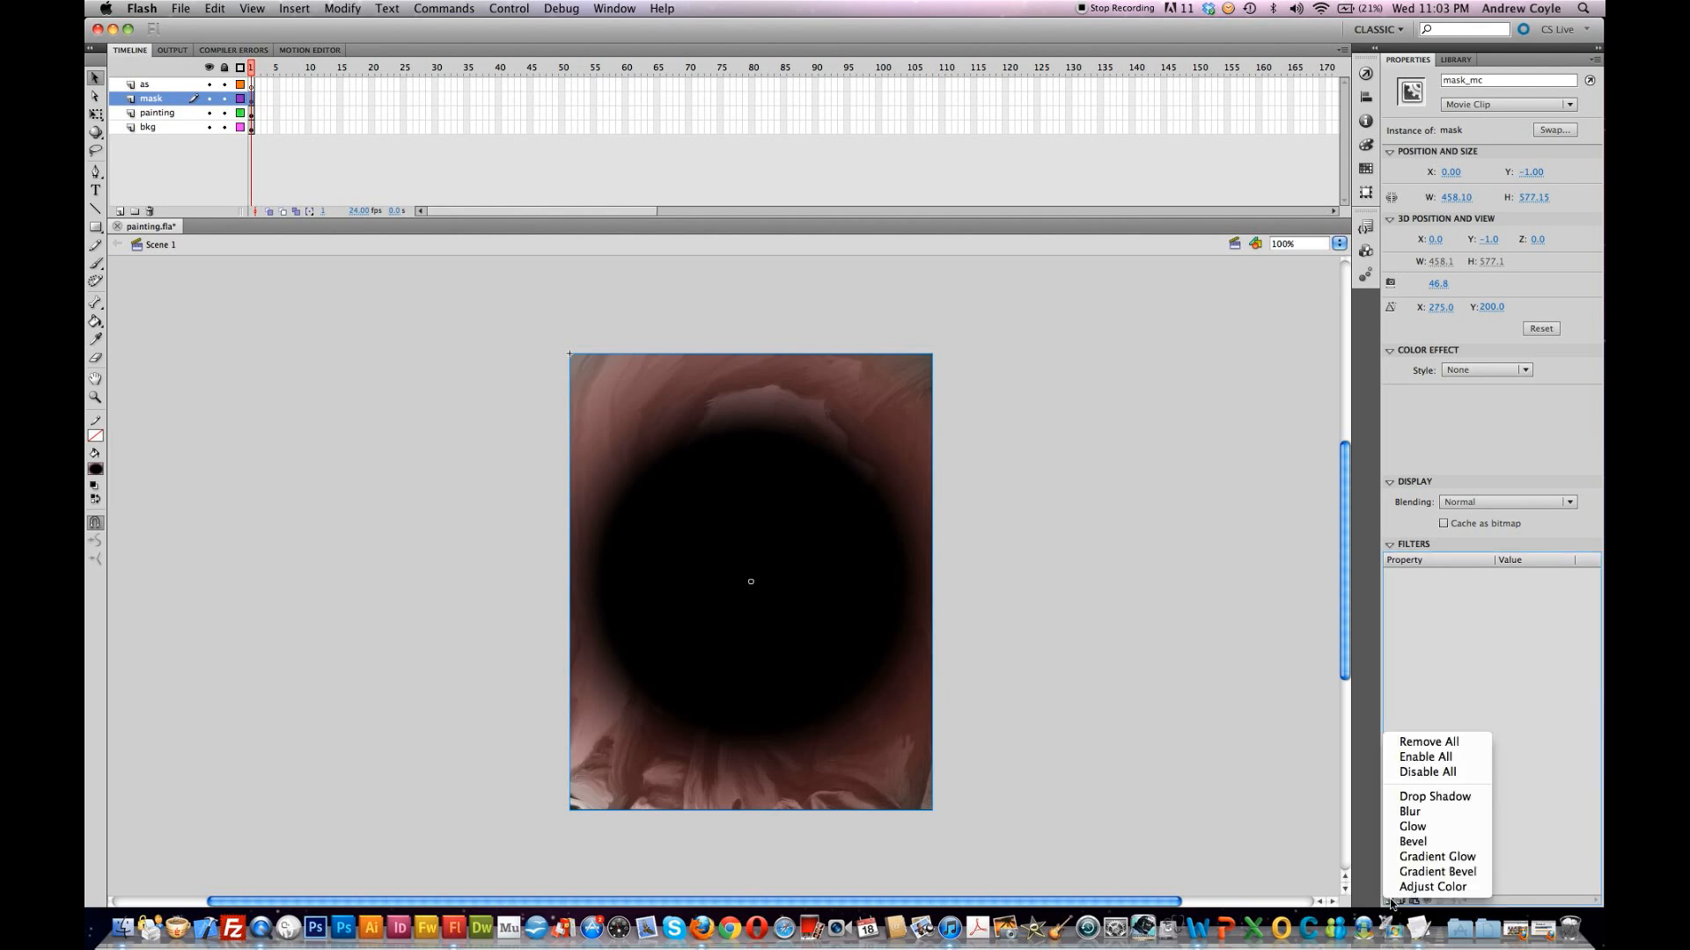
left_click(1426, 812)
left_click(1549, 619)
left_click(1551, 655)
left_click_drag(1503, 605, 1526, 605)
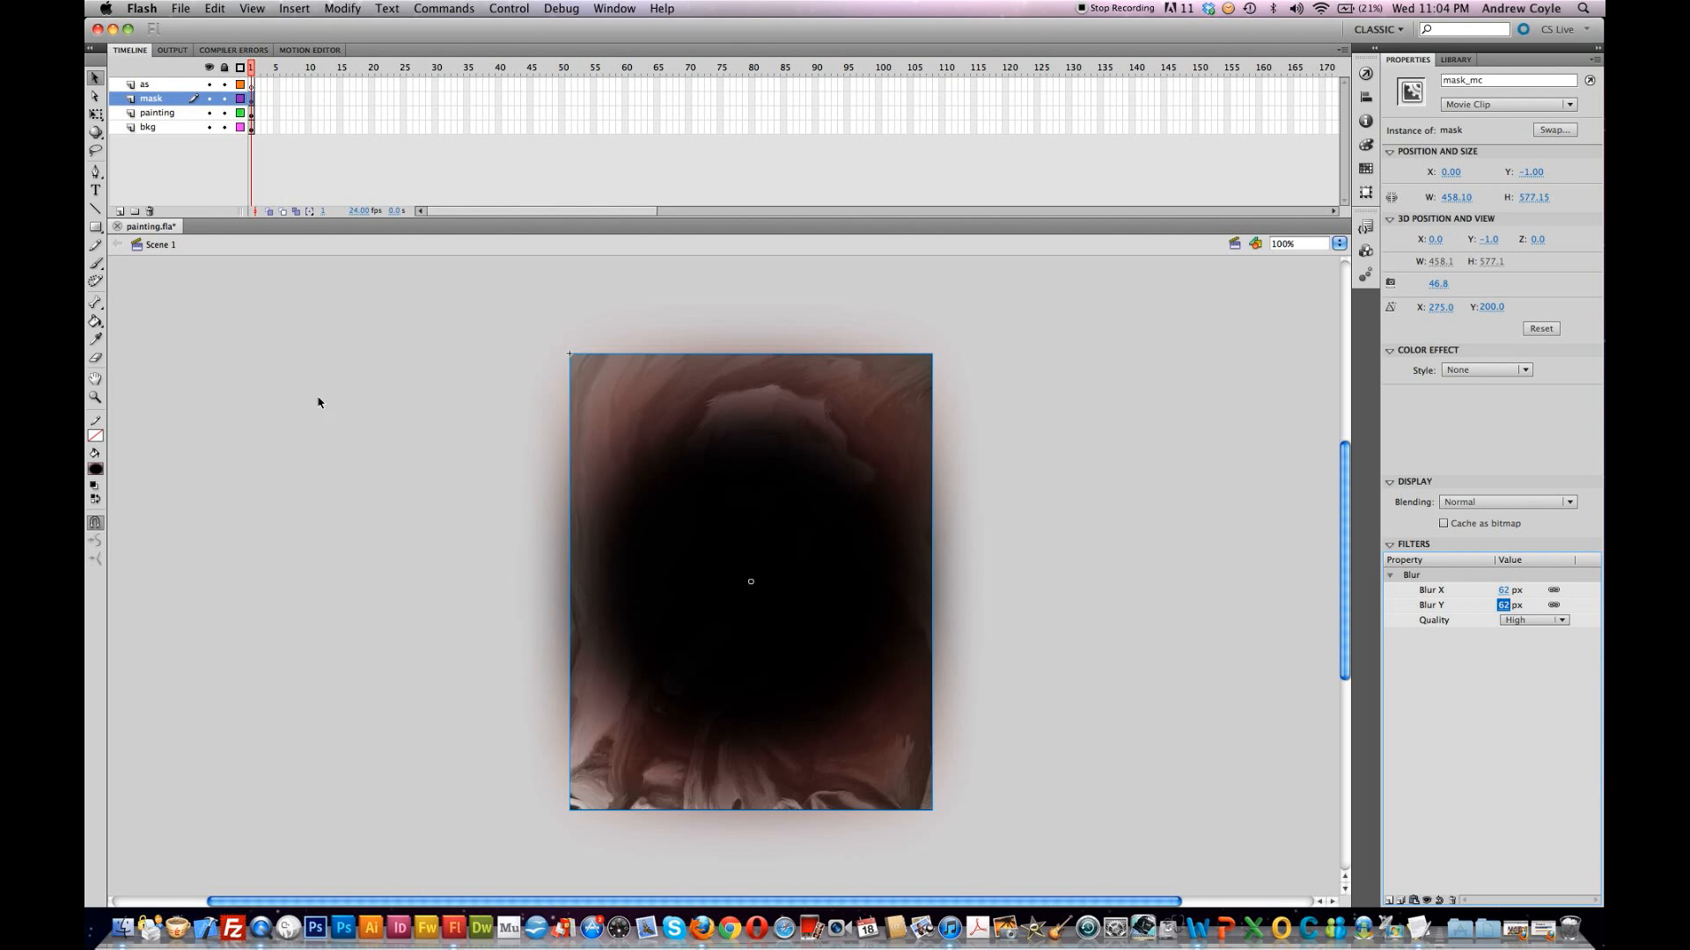
Step: Write the script line painting_mc.cacheAsBitmap = true; on frame 1 of the as layer
left_click(252, 85)
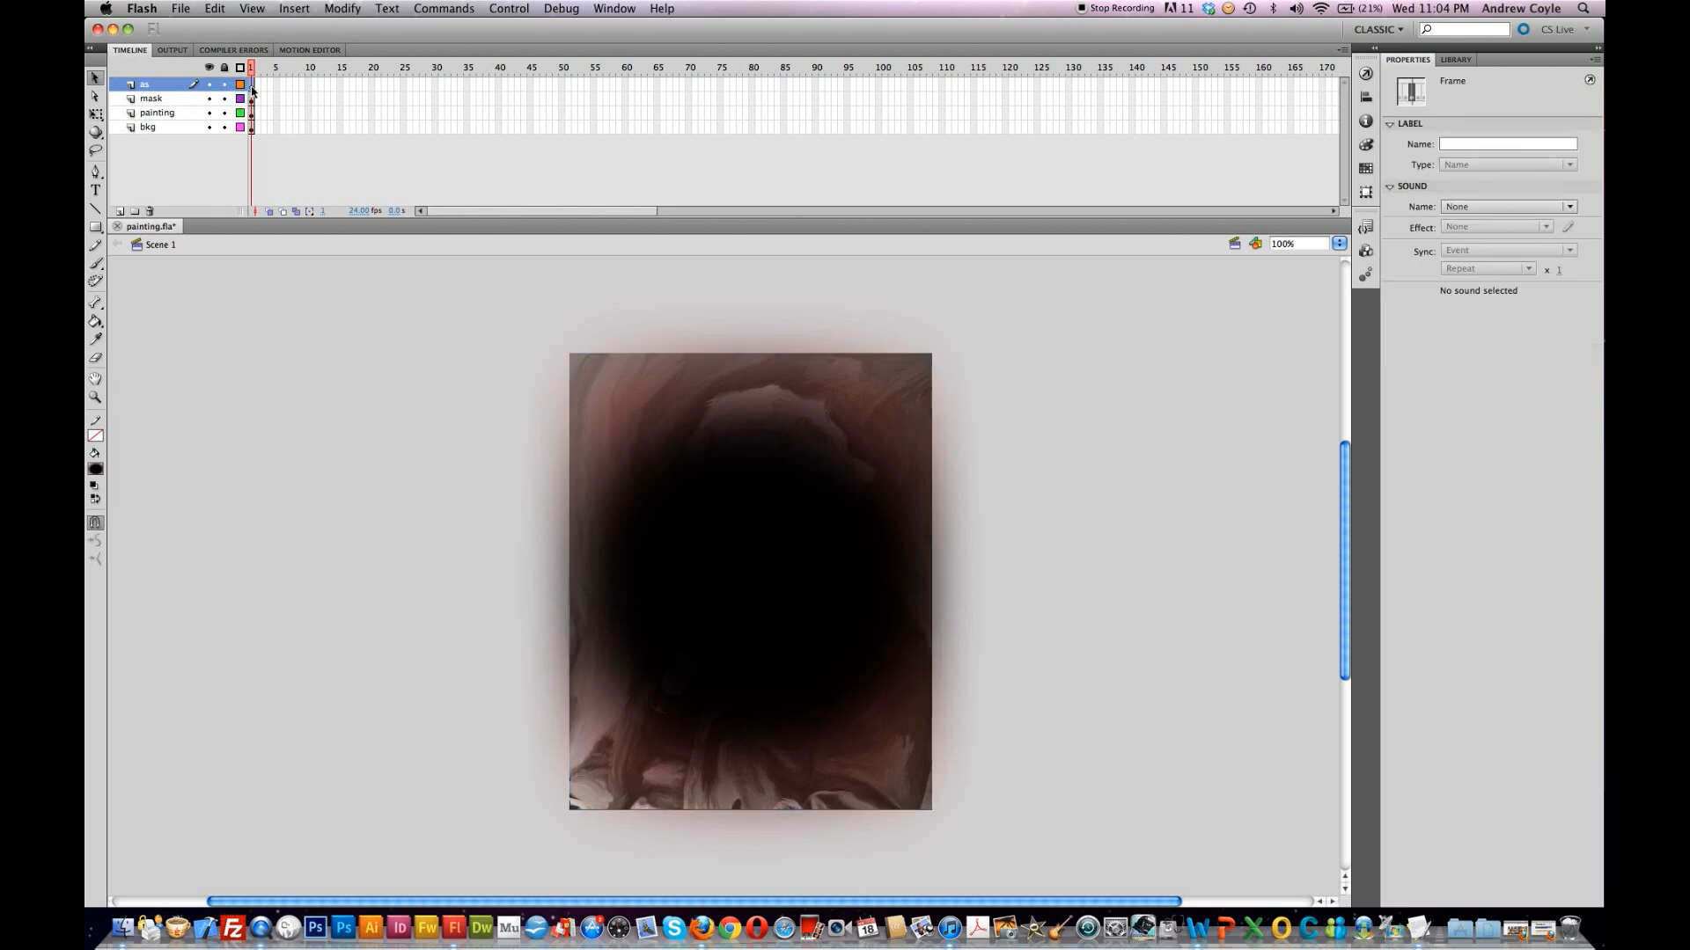
left_click(1365, 73)
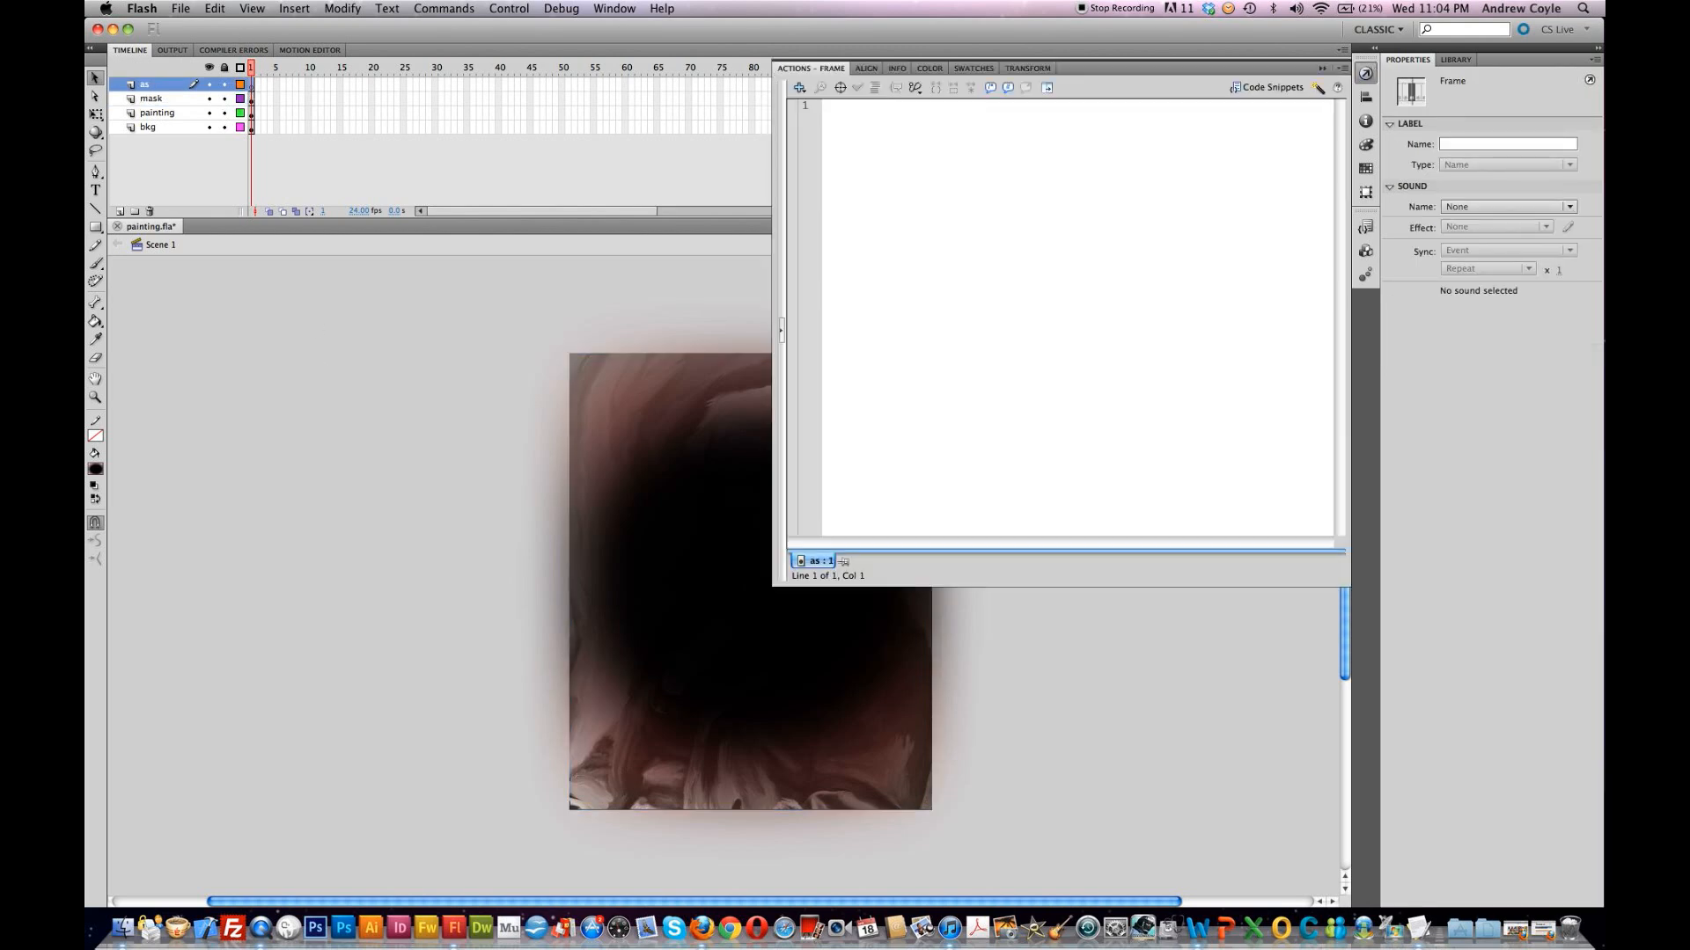
type("paintin")
type("c")
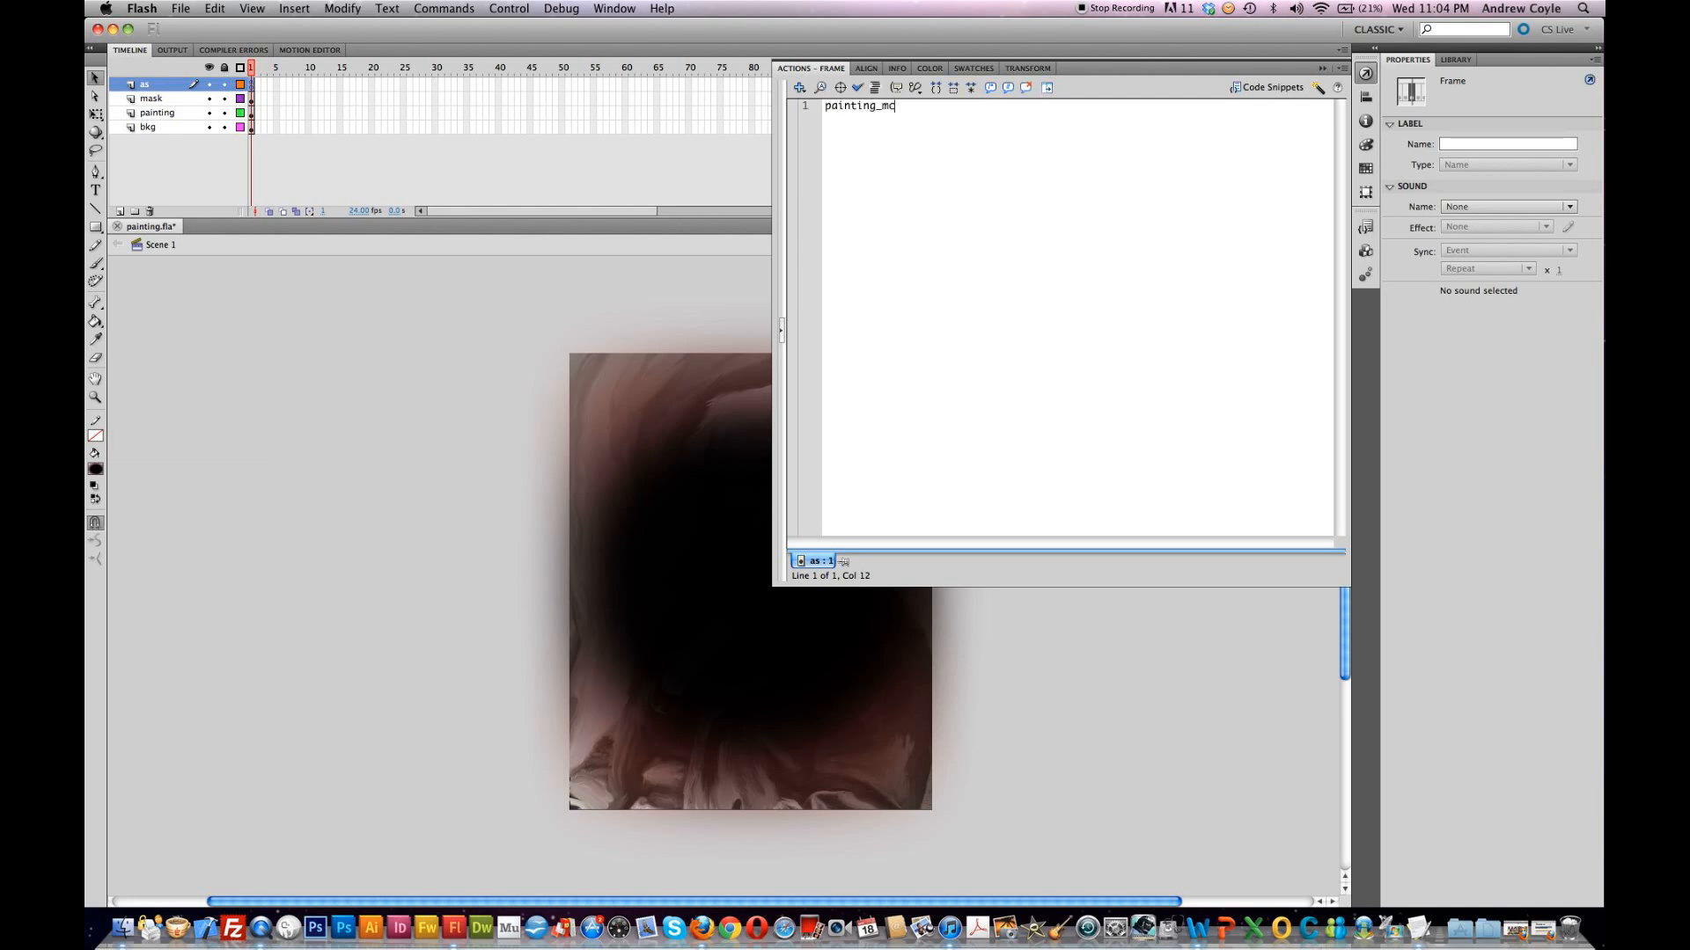
type(".c")
type("ache")
type("As")
type("Bi")
type("tmap")
type(" =")
type(" ture")
key("BackSpace")
key("BackSpace")
key("BackSpace")
type("rue")
Step: Duplicate the cacheAsBitmap line for mask_mc and add painting_mc.mask = mask_mc; below it, after a blank line
key("shift+Home")
key("super+c")
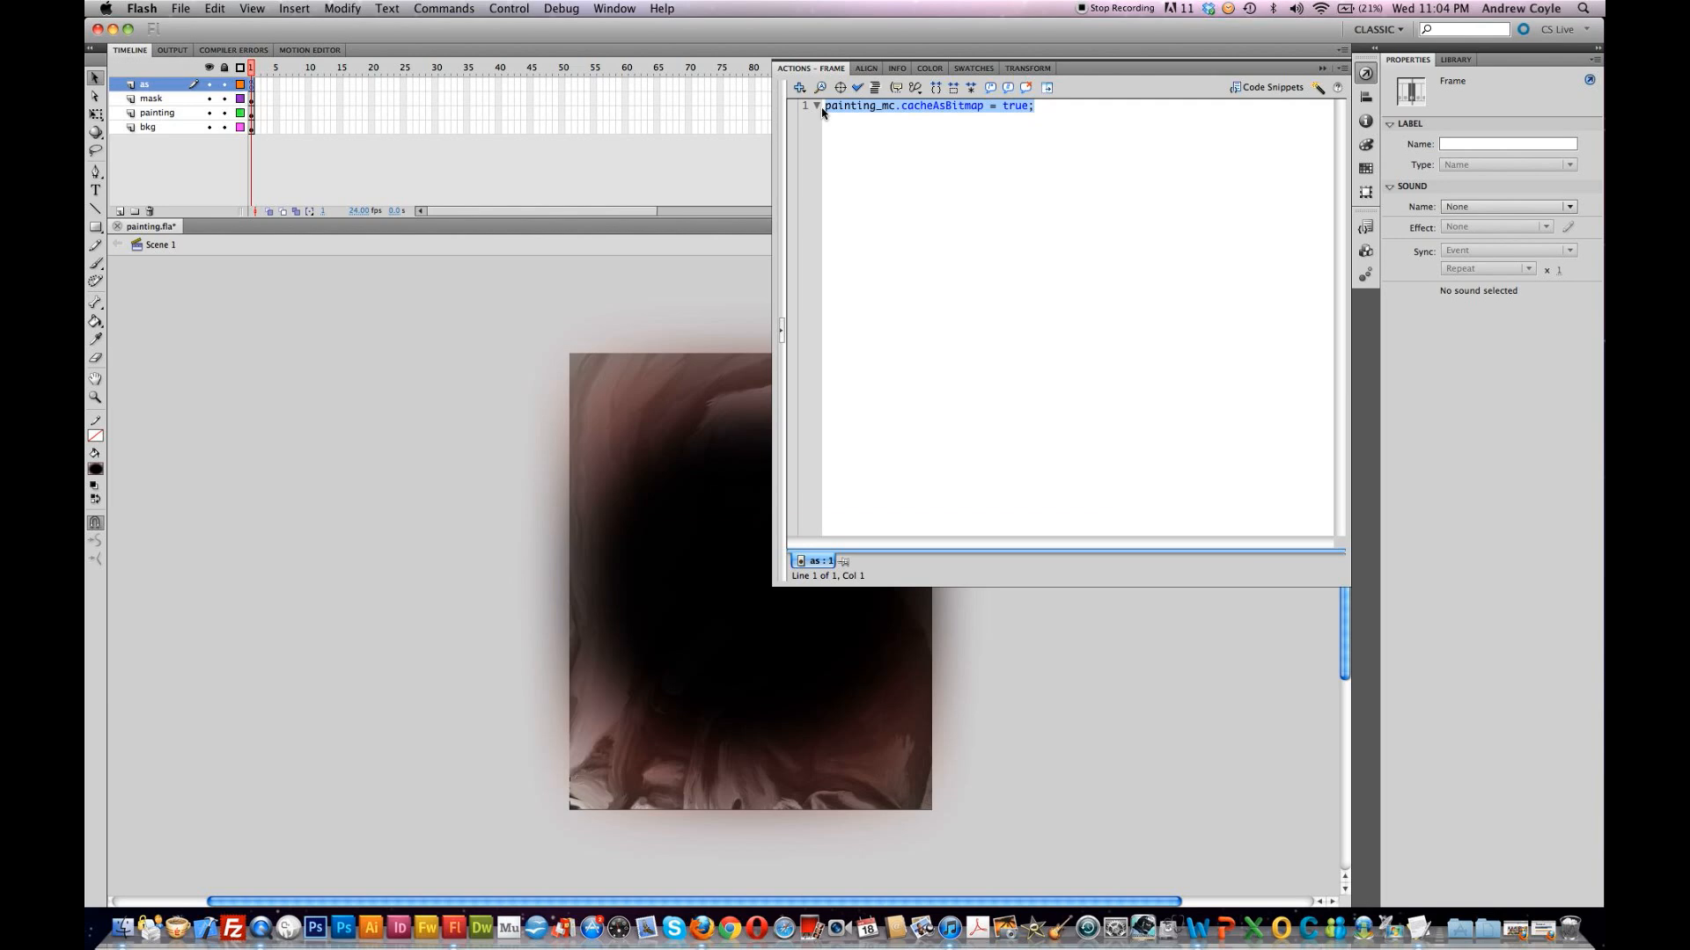
left_click(1037, 109)
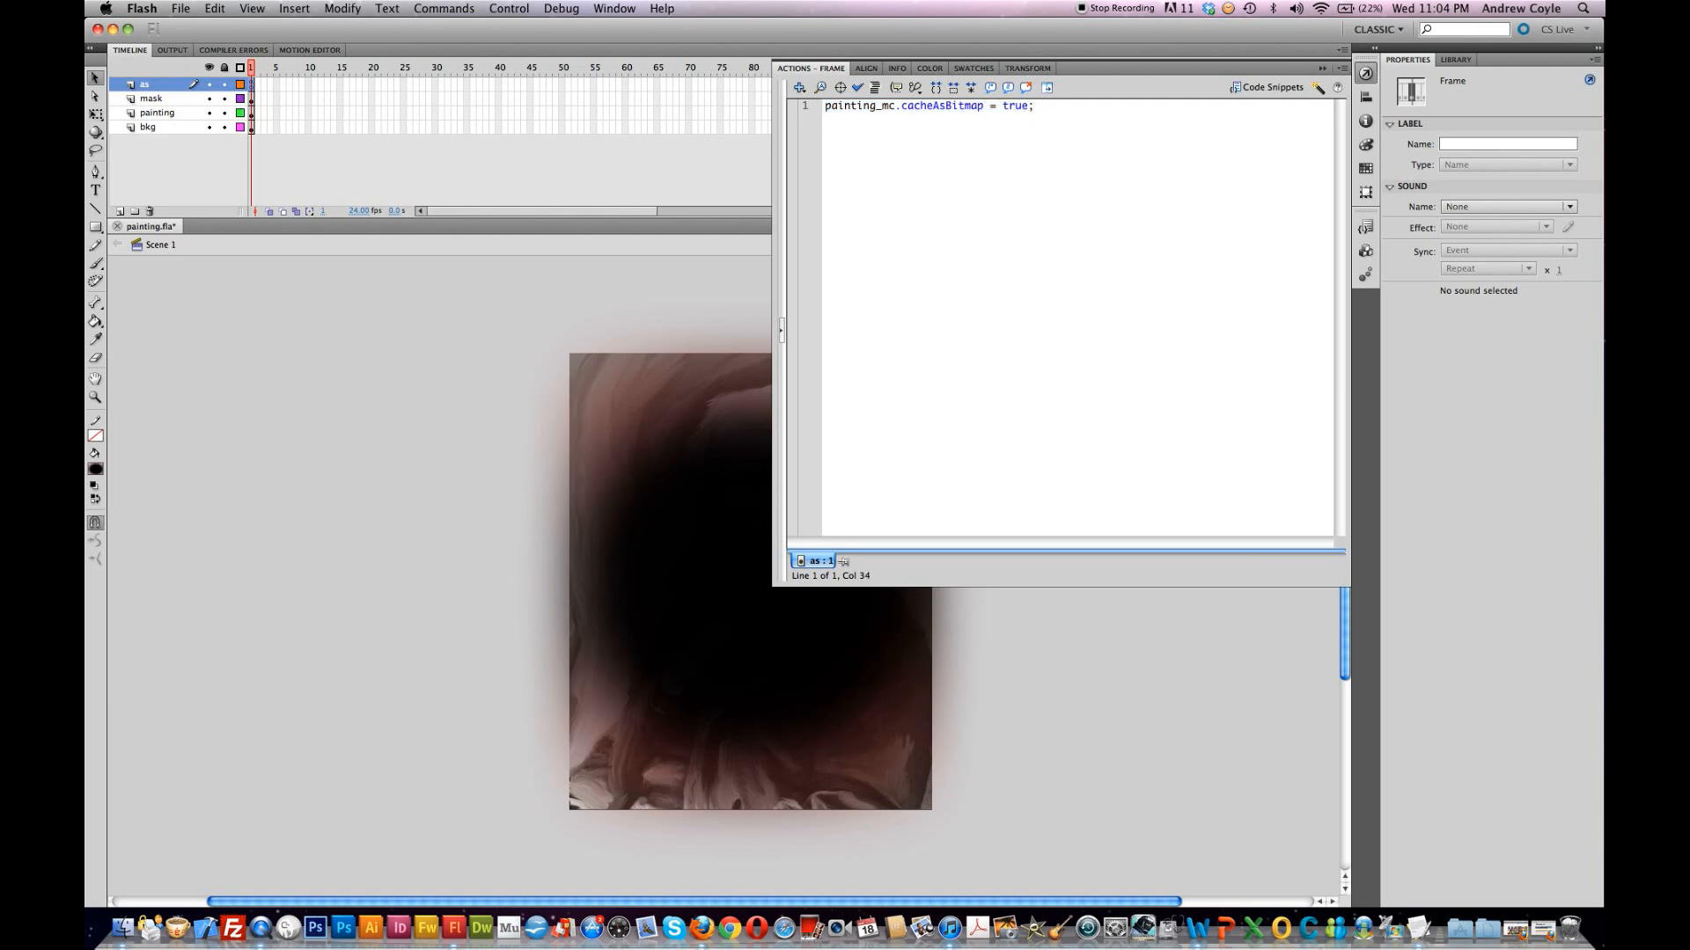
key("BackSpace")
key("super+v")
left_click_drag(875, 118, 825, 119)
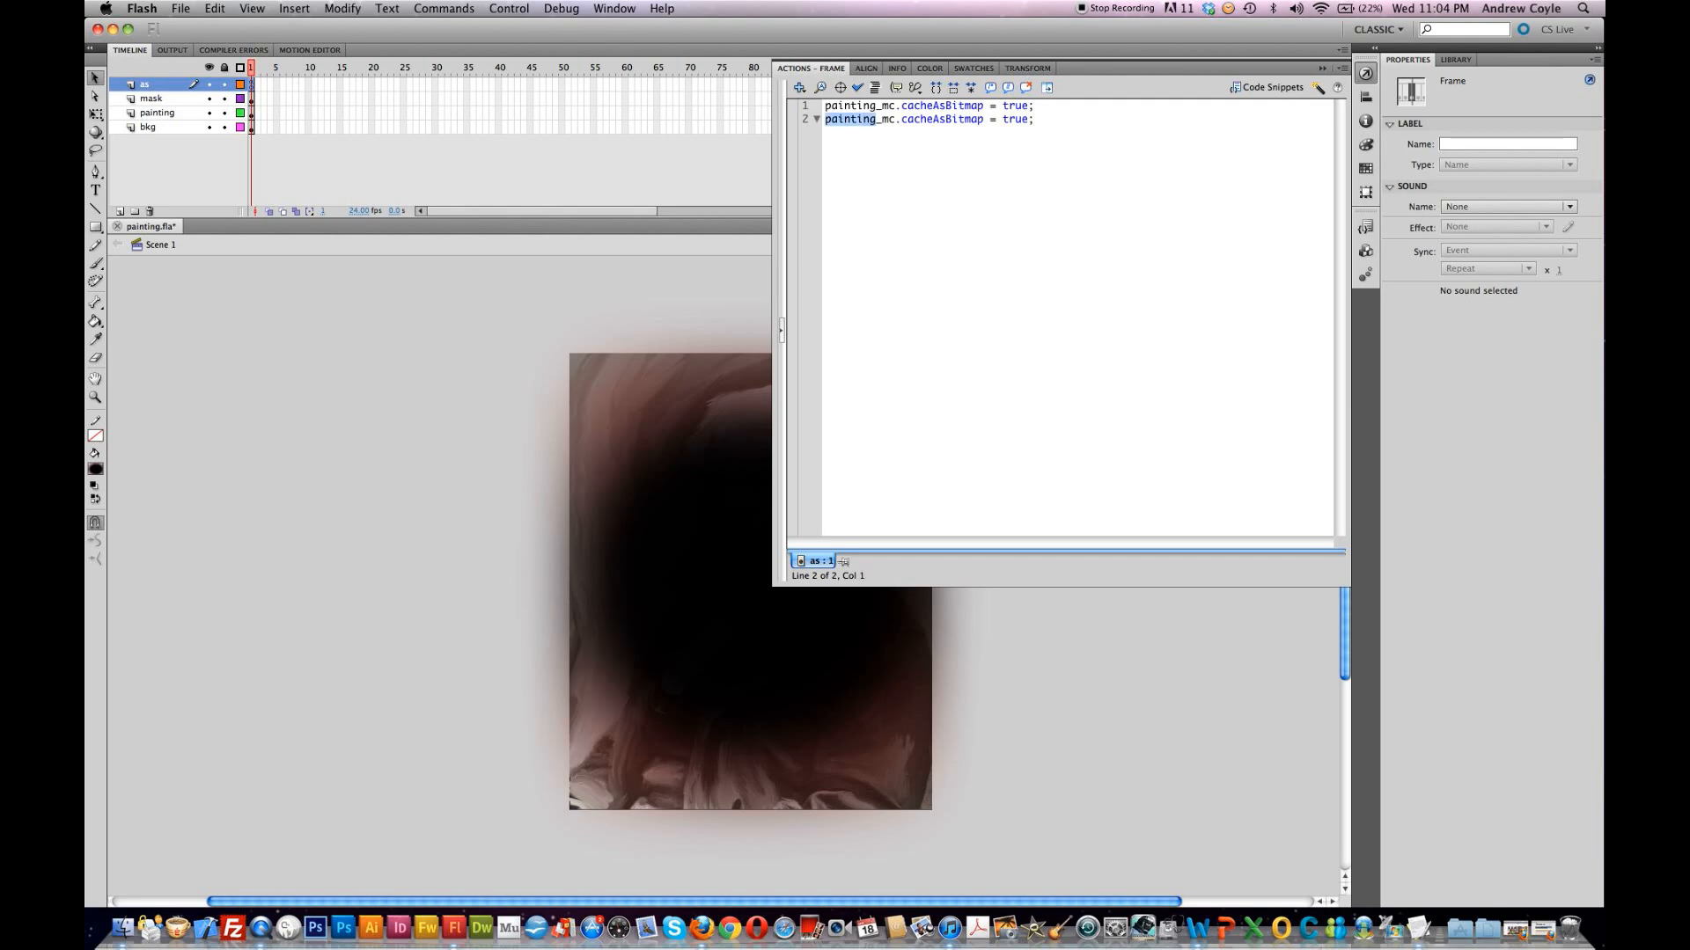
type("mask")
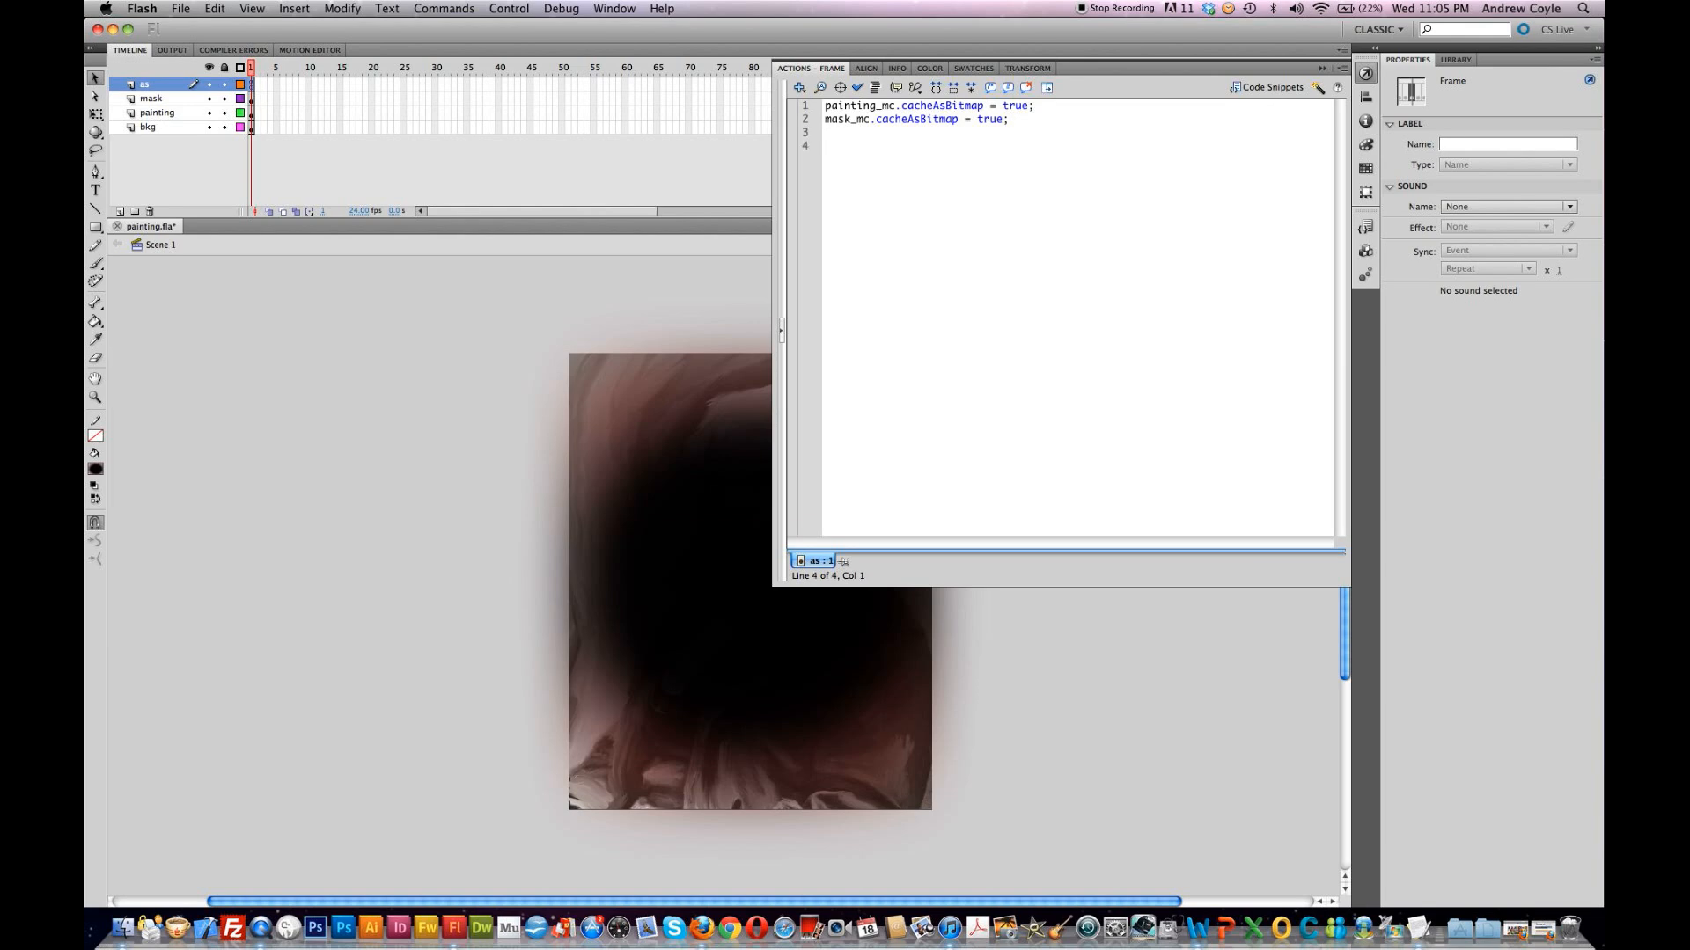
type("painting_mc.mask = mask_mc;")
left_click(1327, 69)
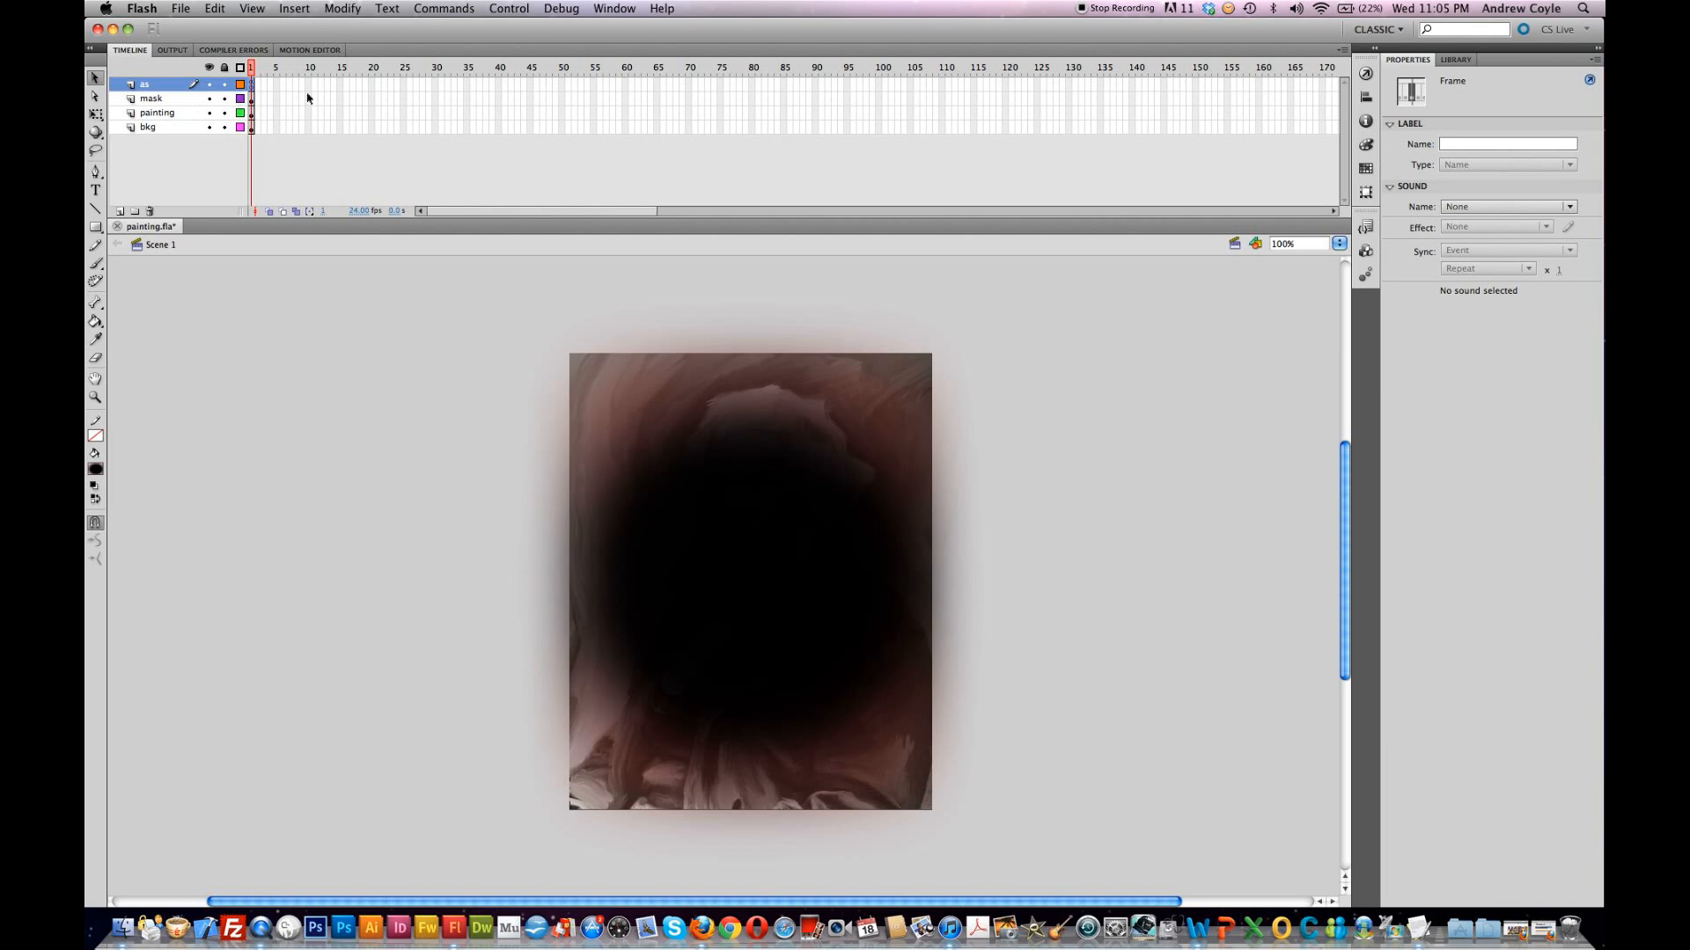
Step: Insert keyframes at frame 55 on all four layers
left_click(593, 85)
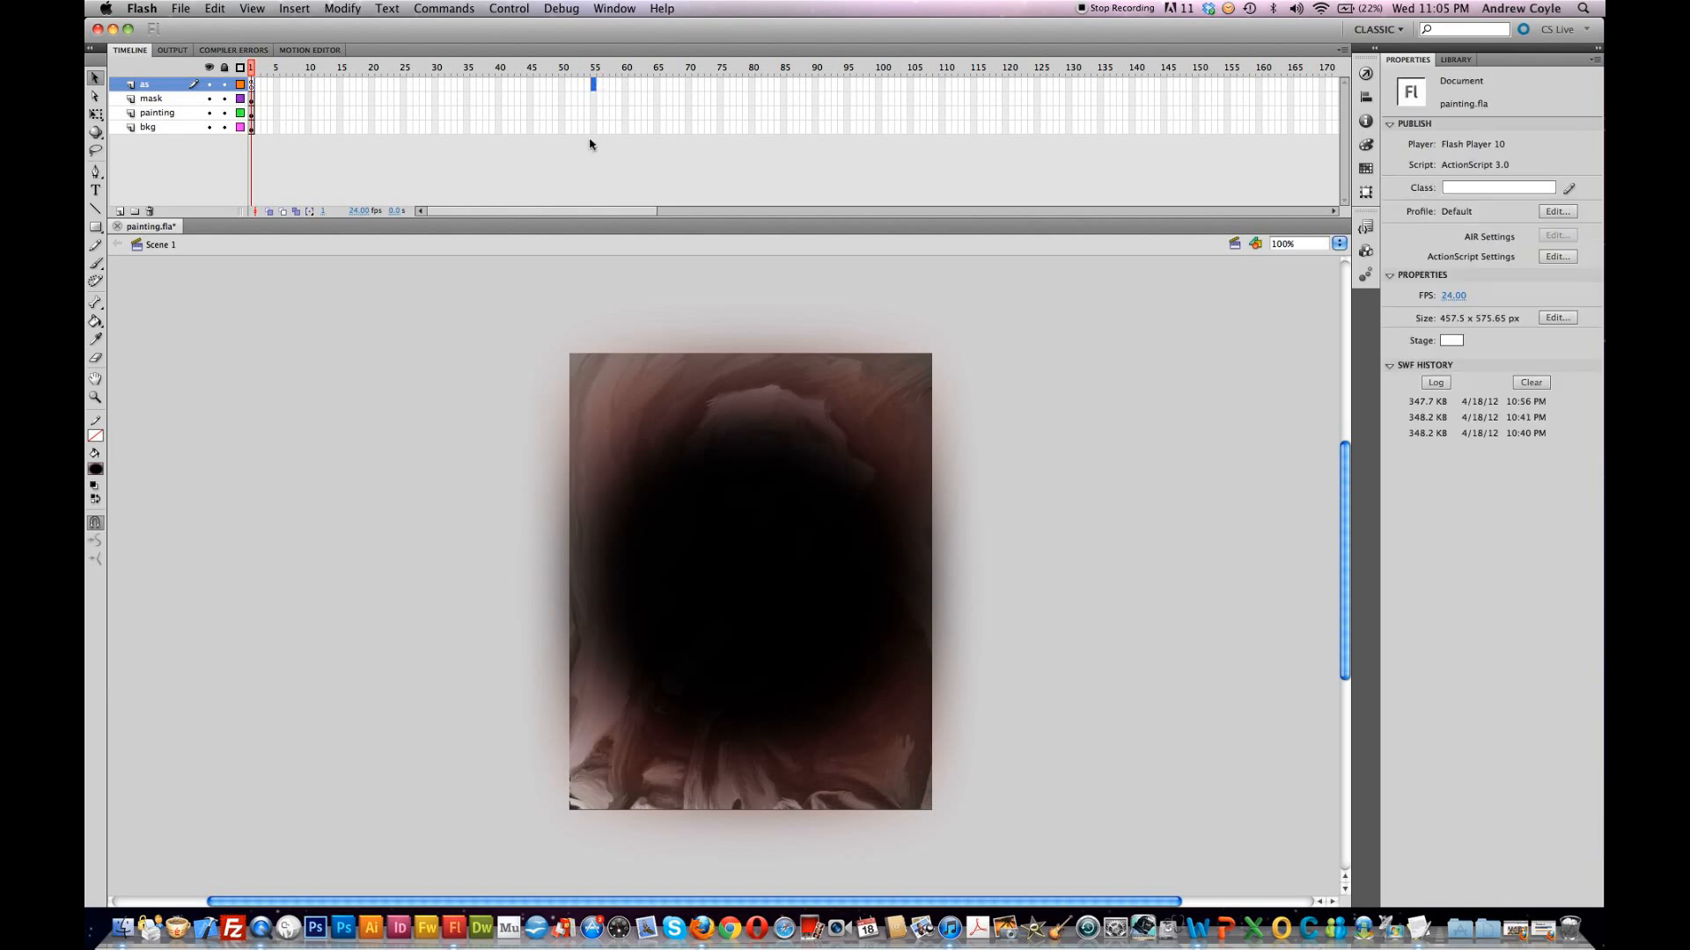
left_click(594, 128, "shift")
right_click(594, 130)
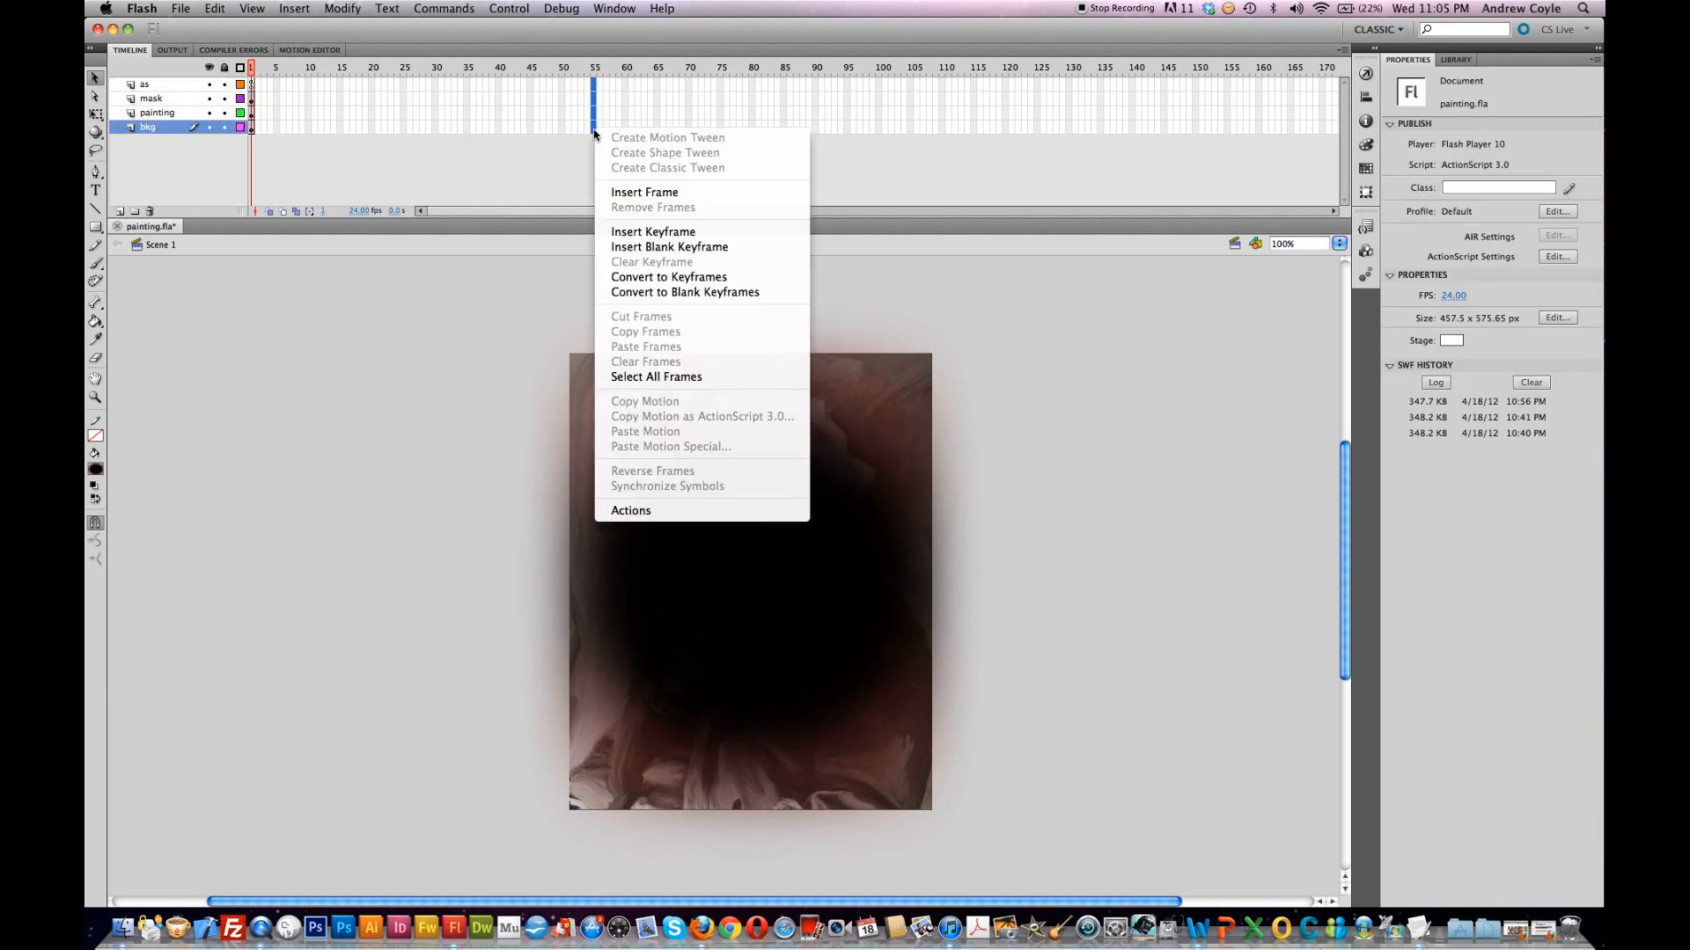
left_click(668, 232)
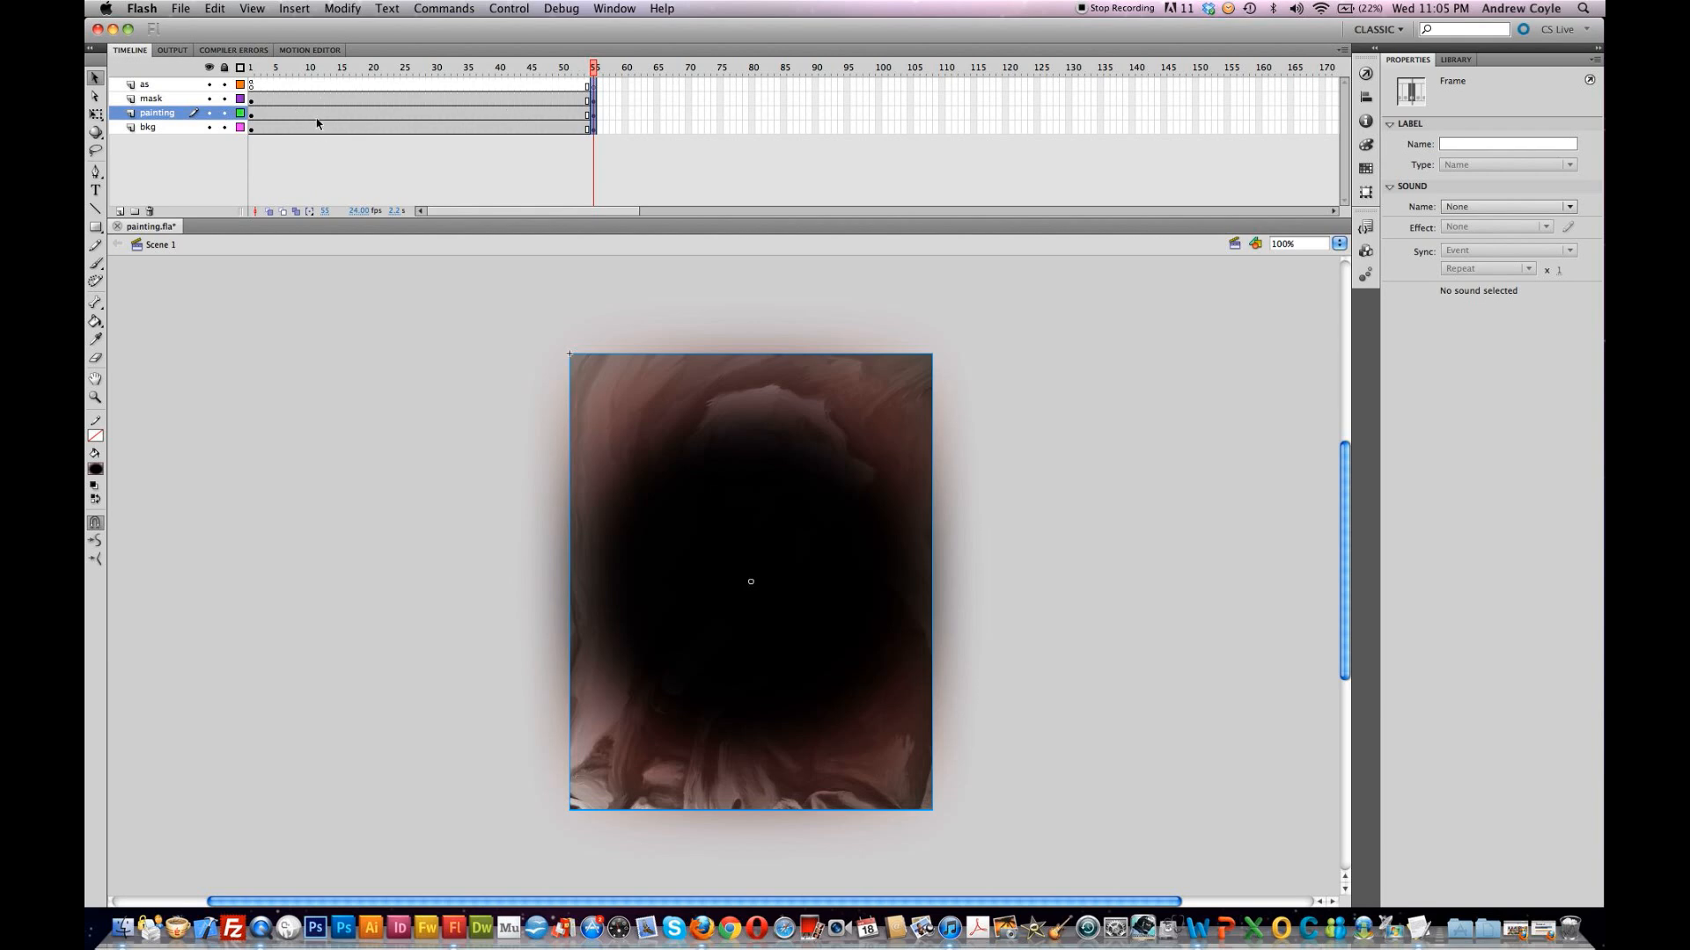
Step: Create a classic tween on the mask layer between frames 1 and 55
left_click(359, 99)
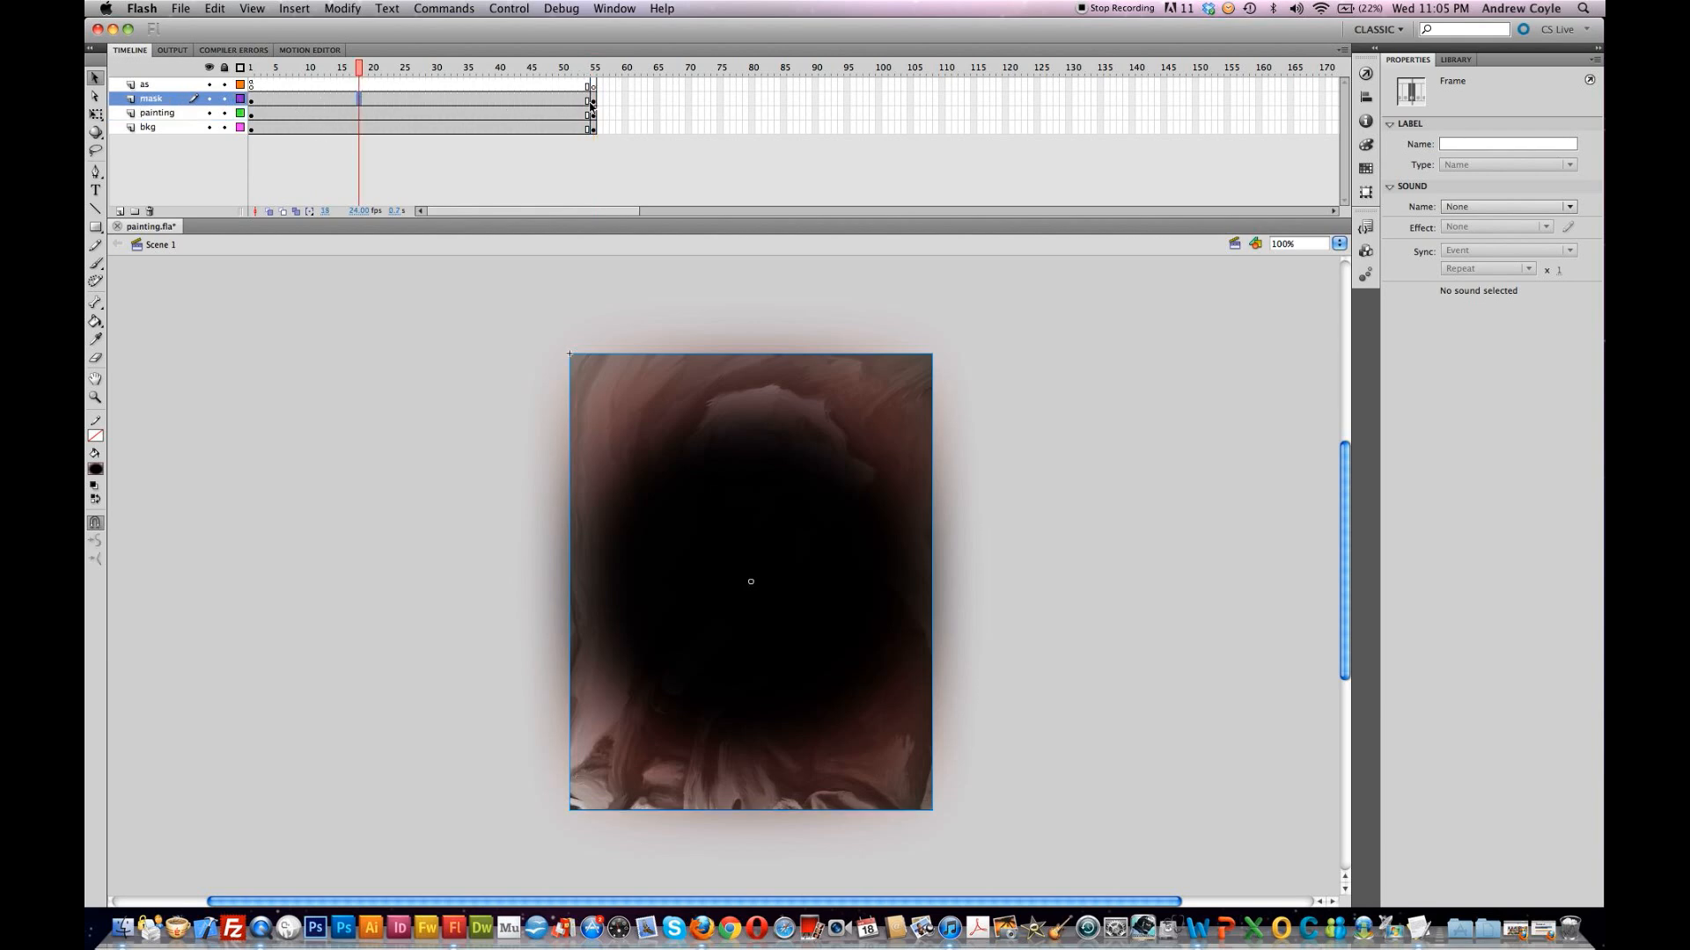
right_click(550, 100)
left_click(588, 132)
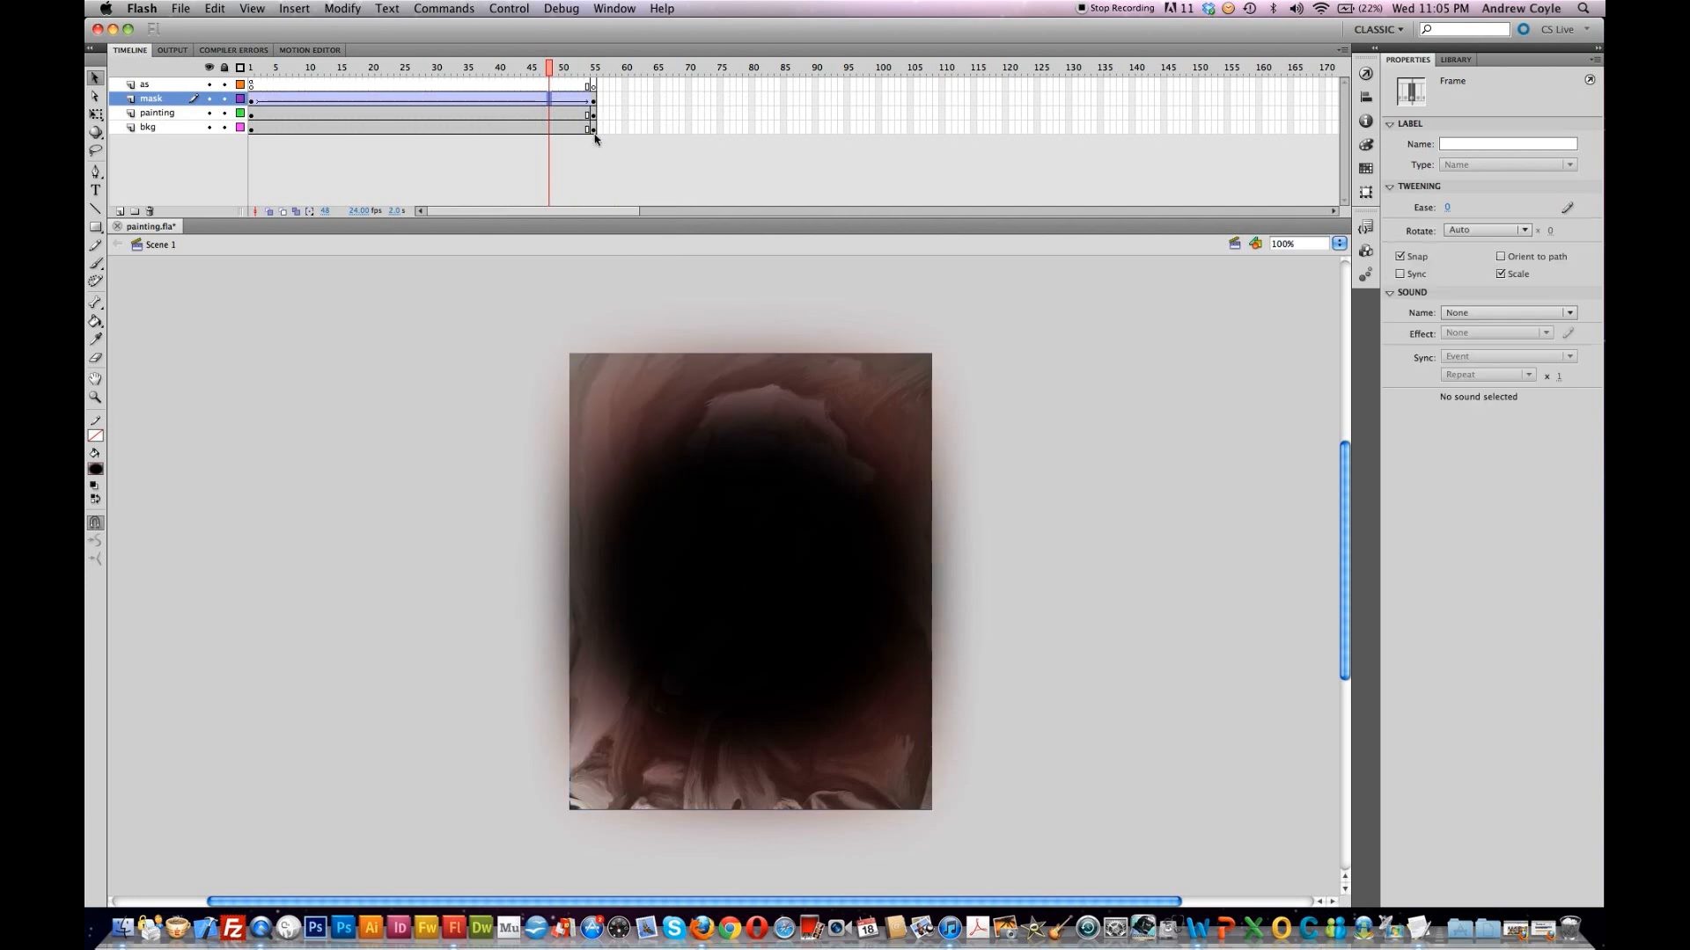
Step: Scale the mask on frame 1 down to about 57 × 72 px over the portrait's face and preview the tween on the timeline
left_click(253, 101)
key("q")
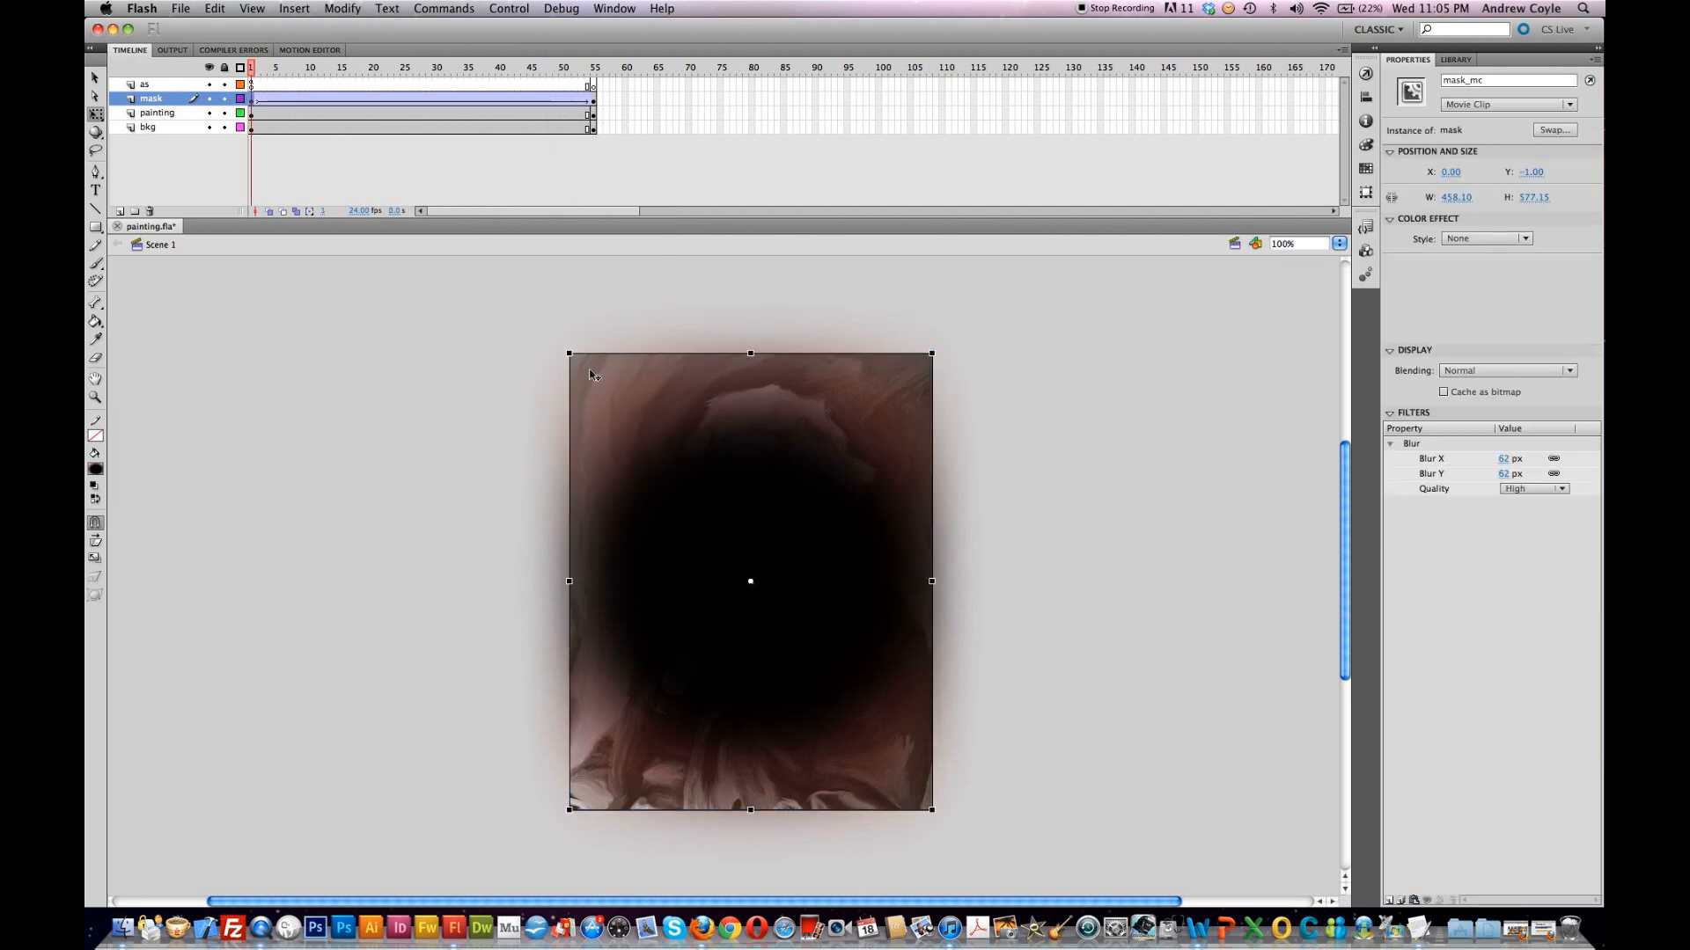
left_click_drag(569, 353, 755, 438)
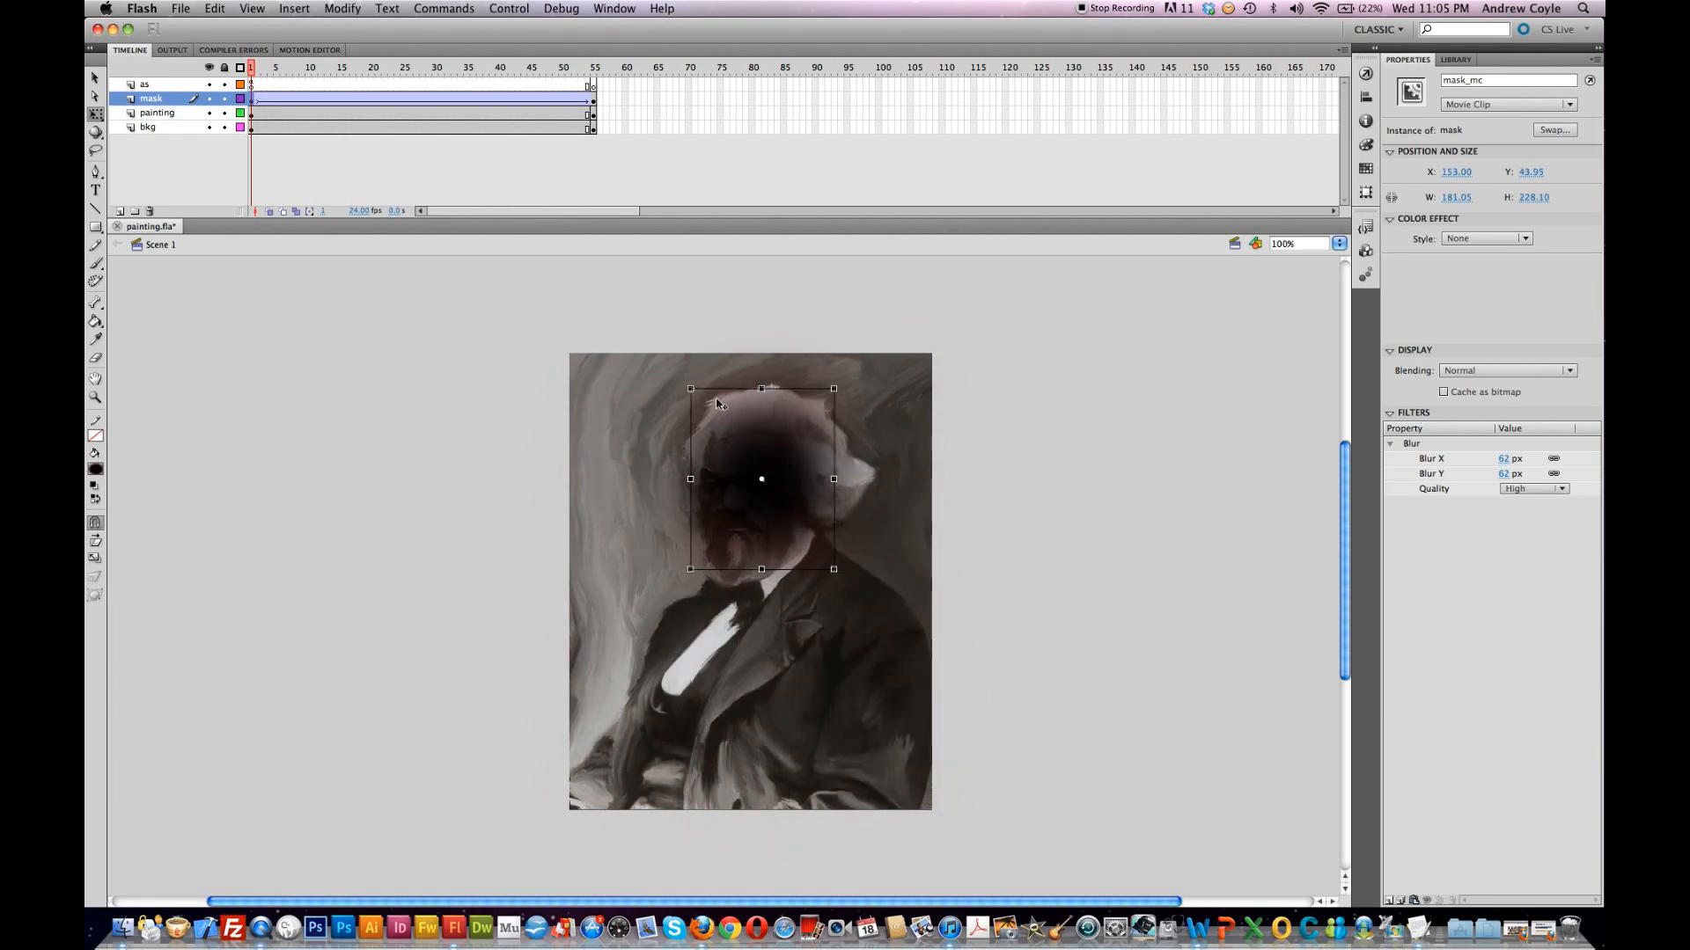
left_click_drag(692, 390, 770, 477)
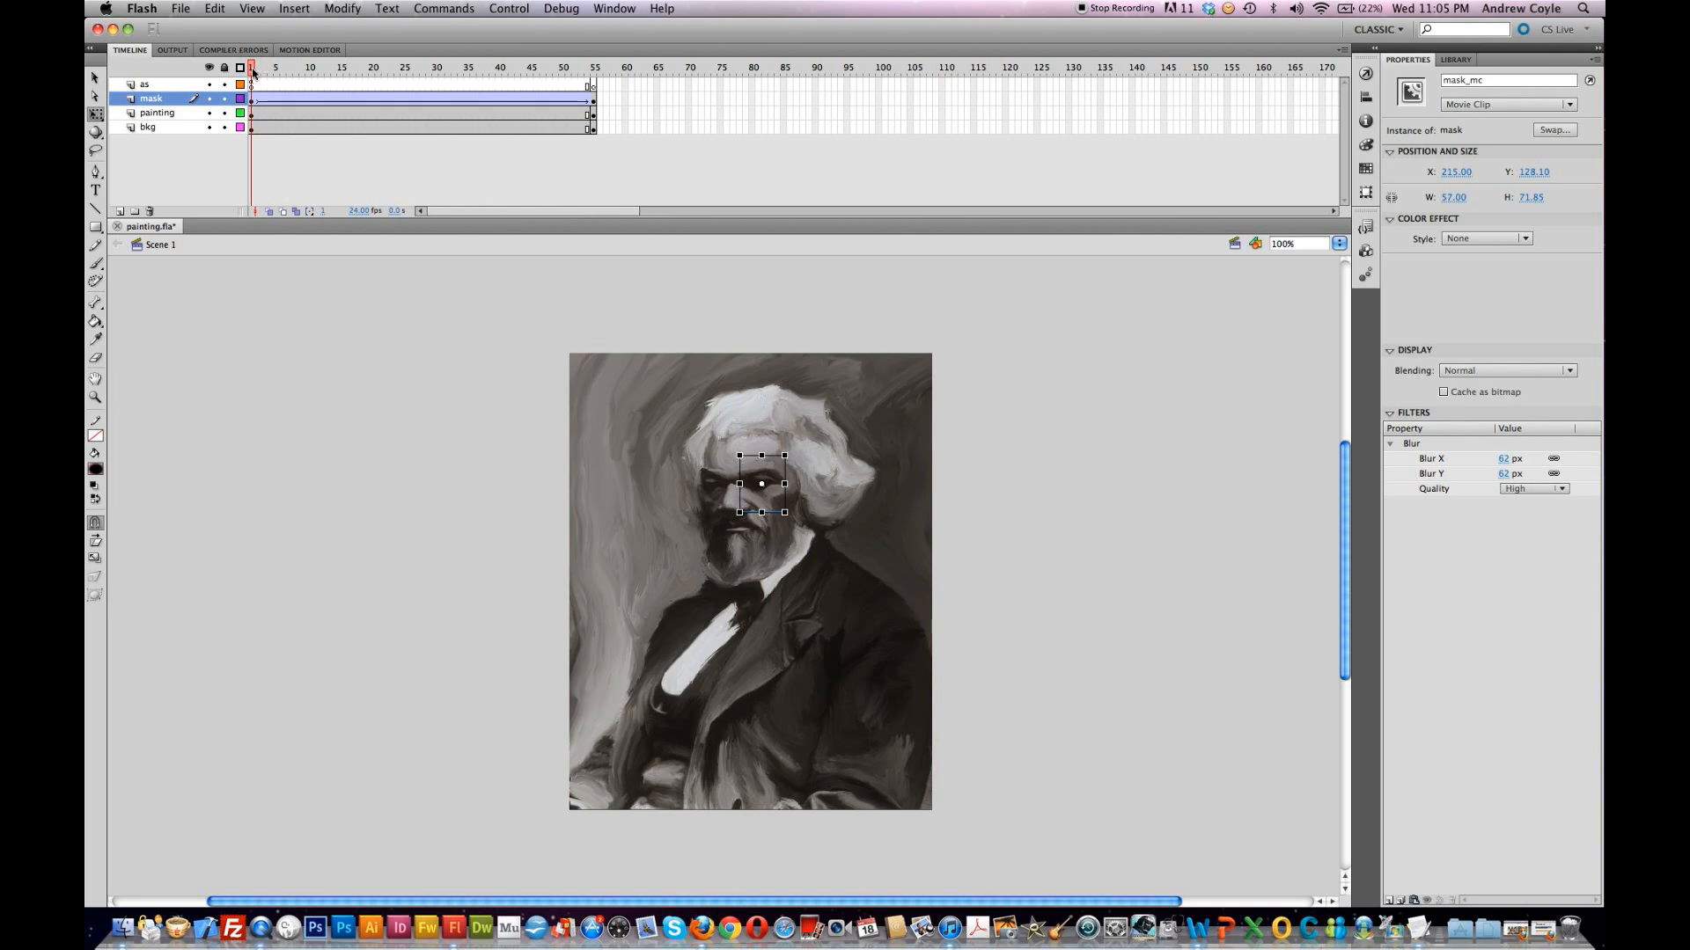
key("Return")
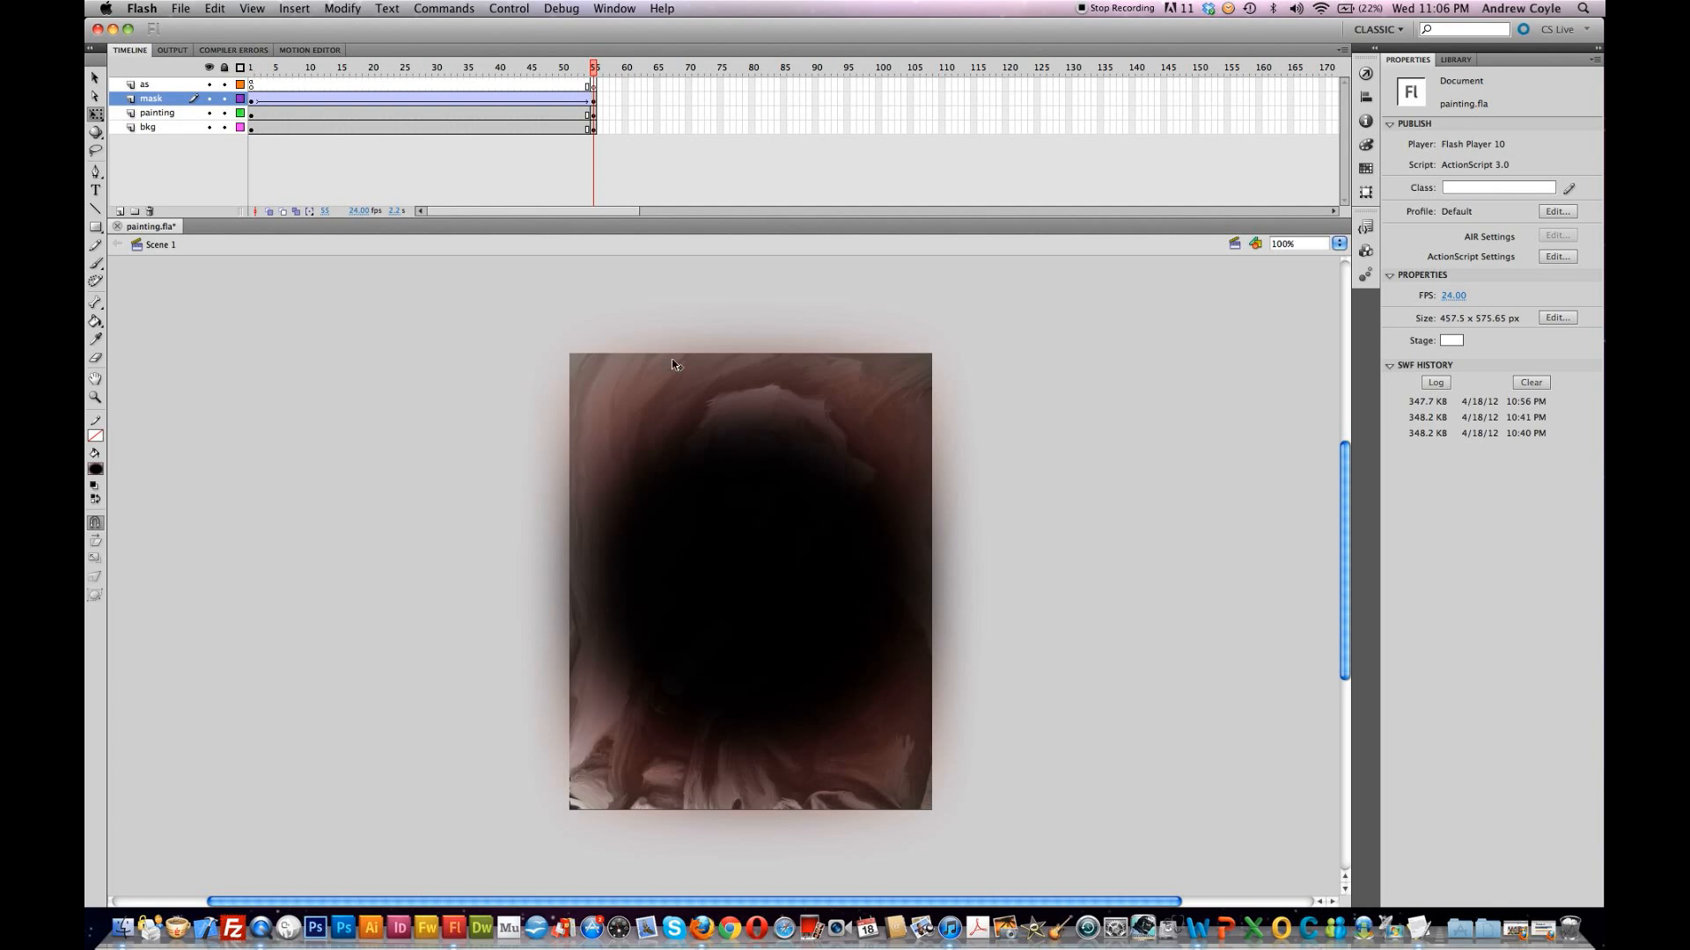
left_click_drag(588, 61, 251, 66)
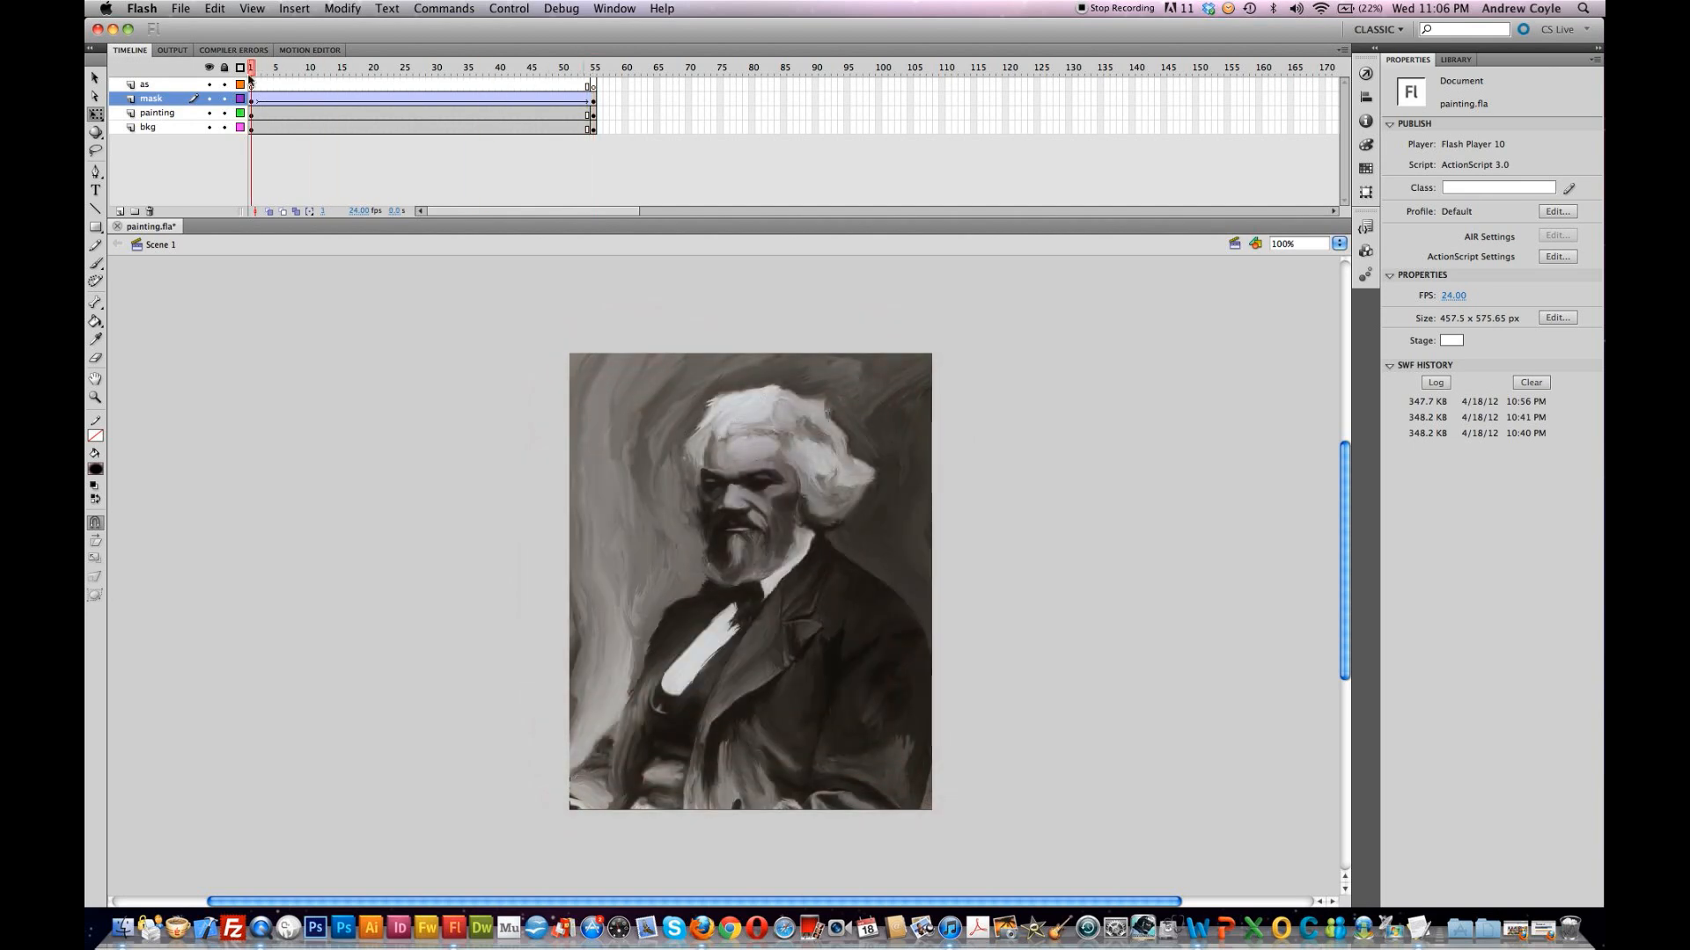
Step: Copy the whole script from frame 1 of the as layer into that layer's keyframe at frame 55
left_click(252, 85)
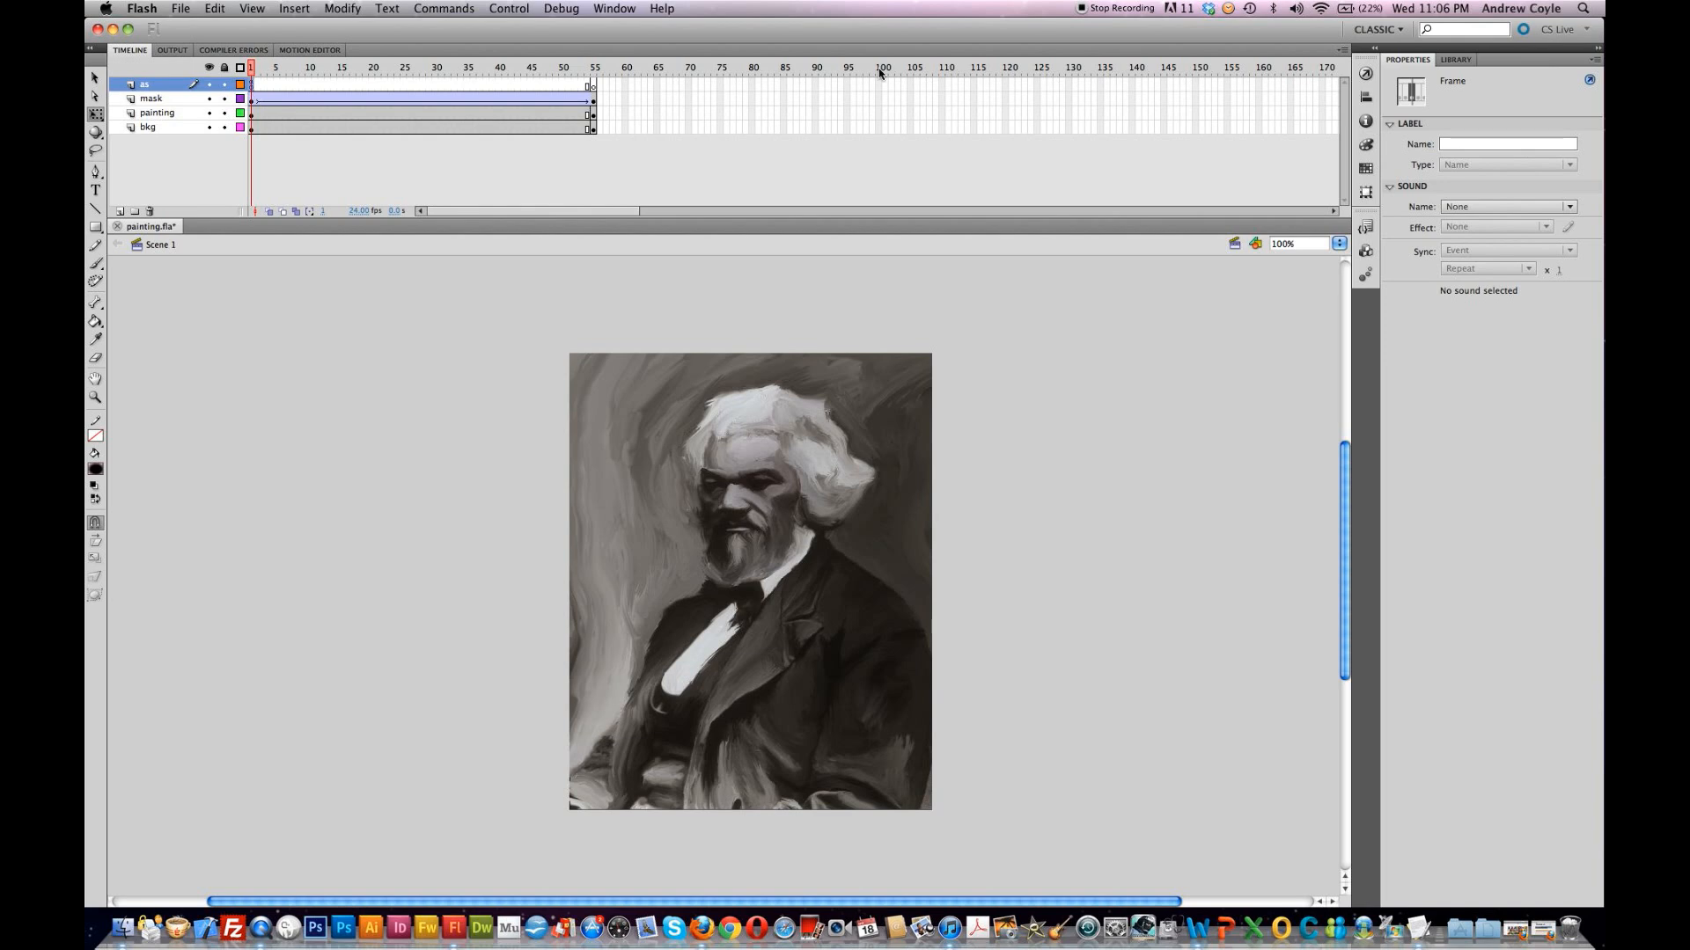
left_click(1365, 73)
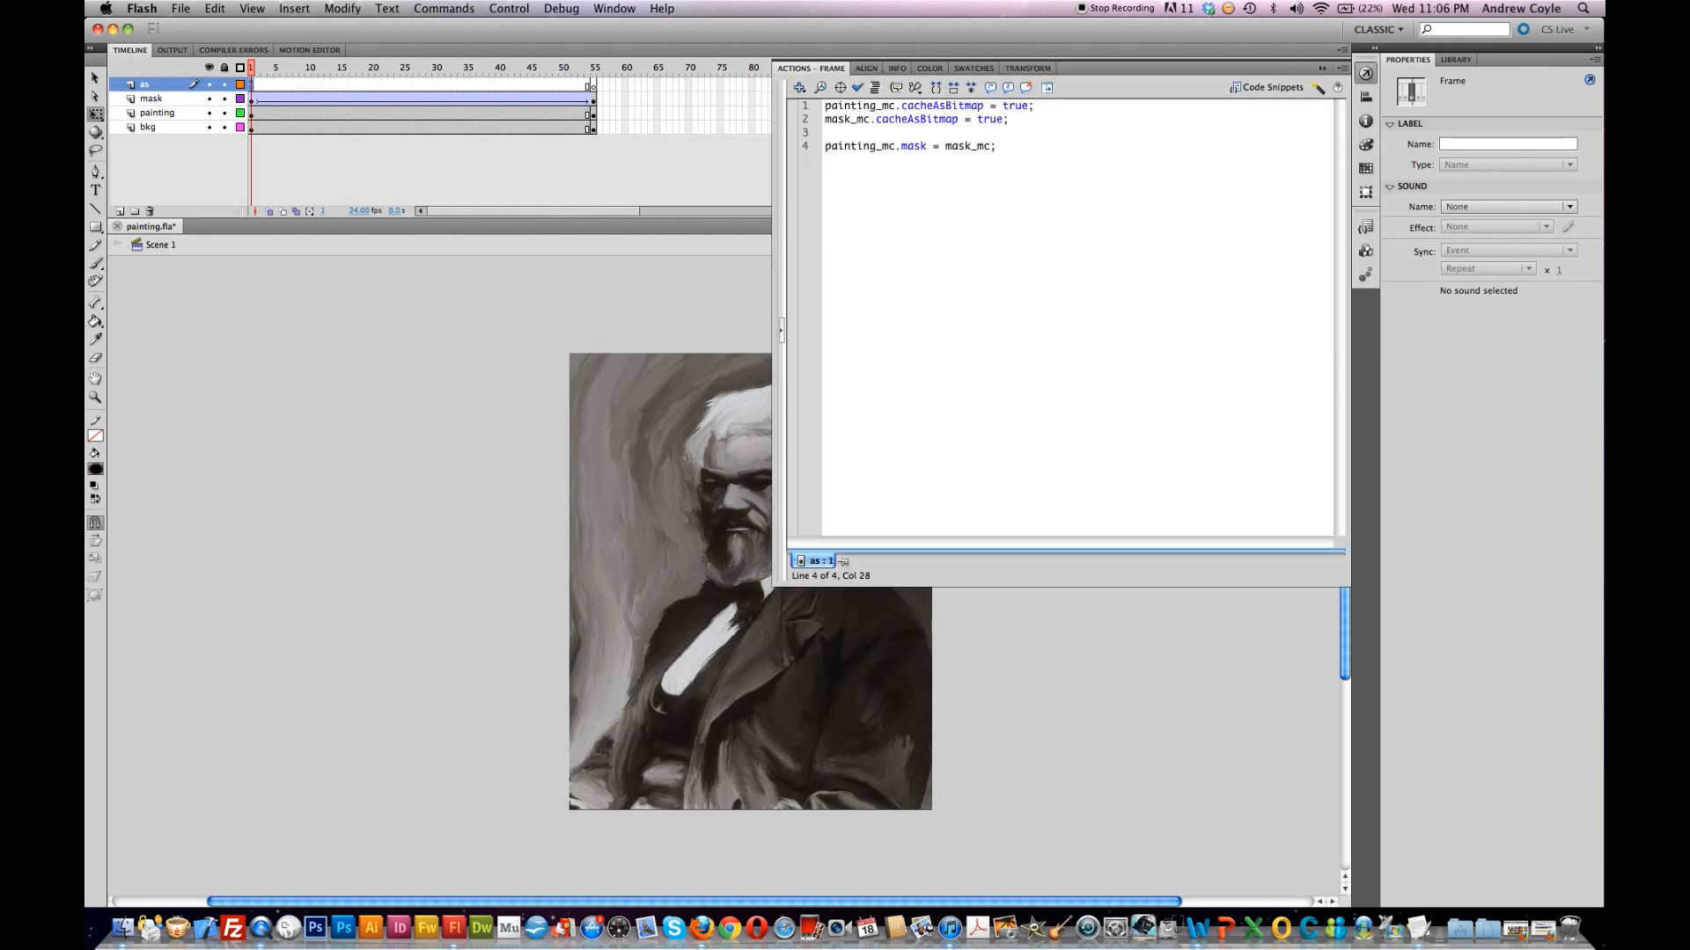
key("shift+Up")
key("shift+Up")
key("shift+Up")
key("shift+Up")
key("super+c")
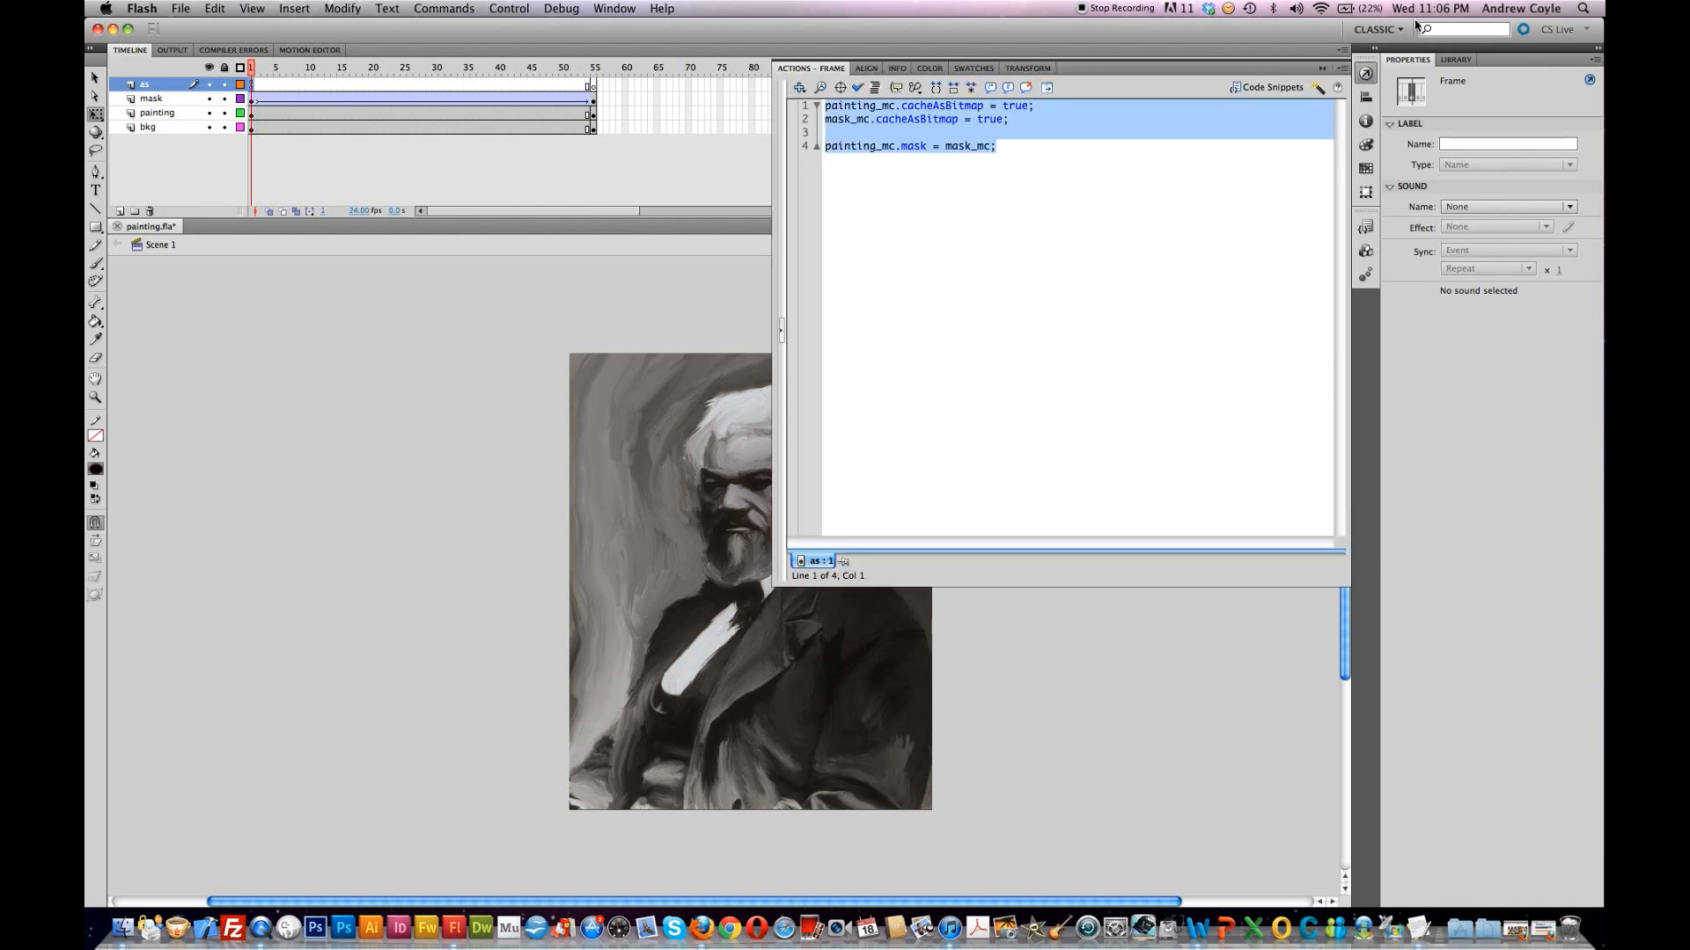
left_click(1322, 69)
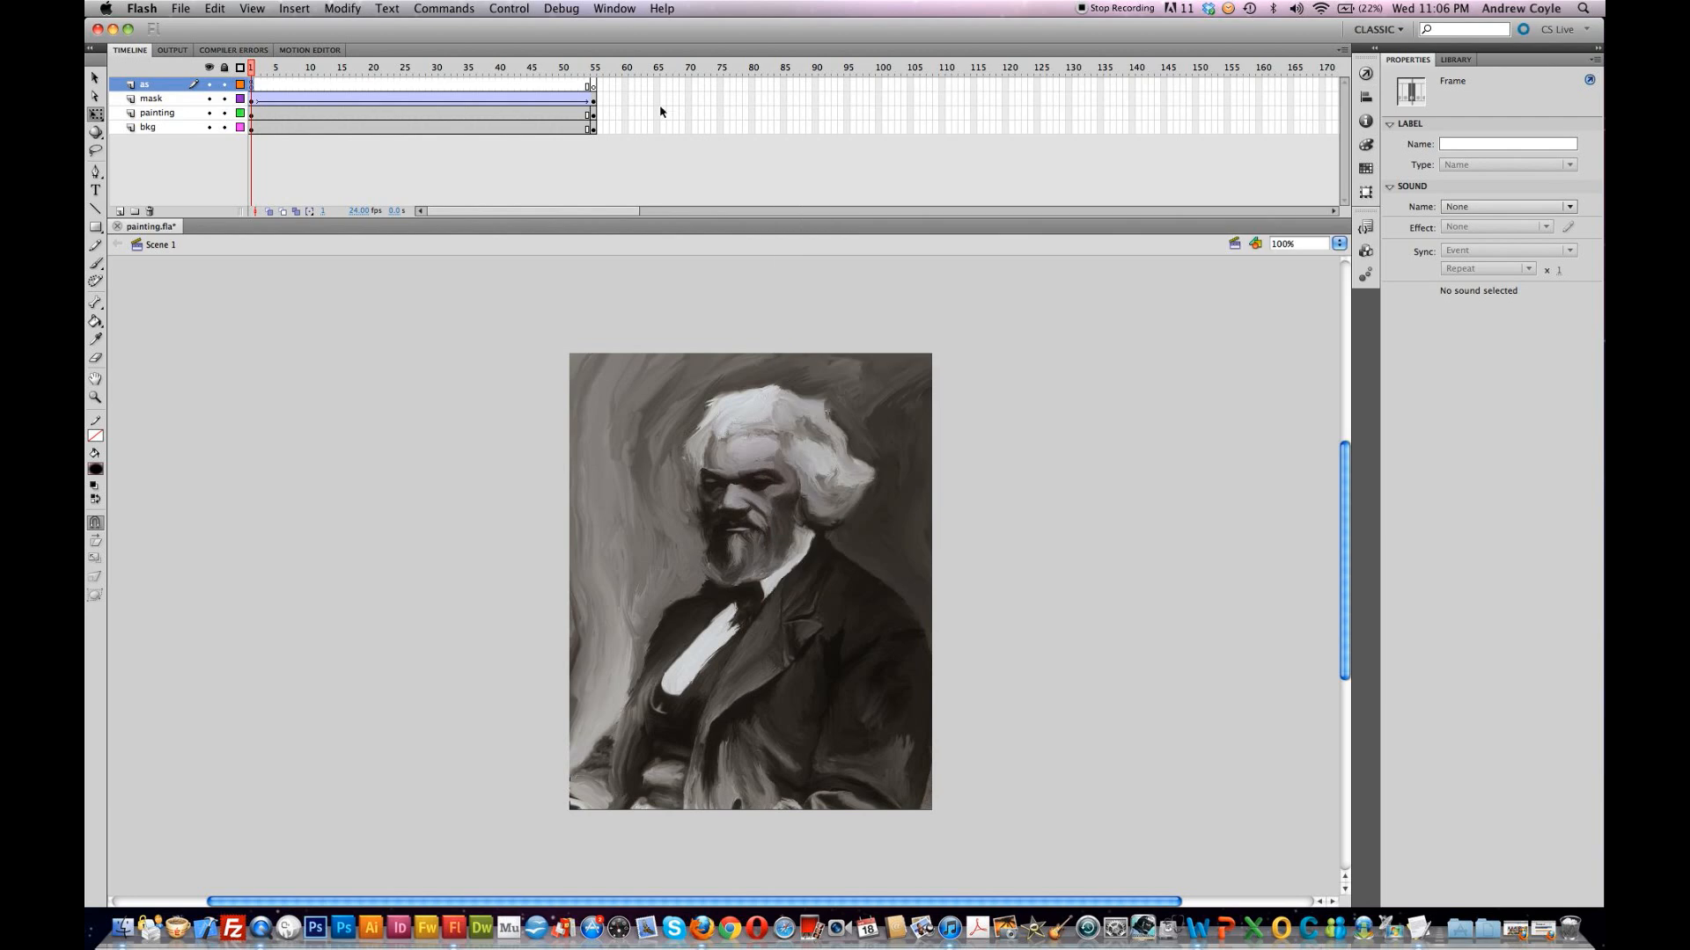
left_click(595, 85)
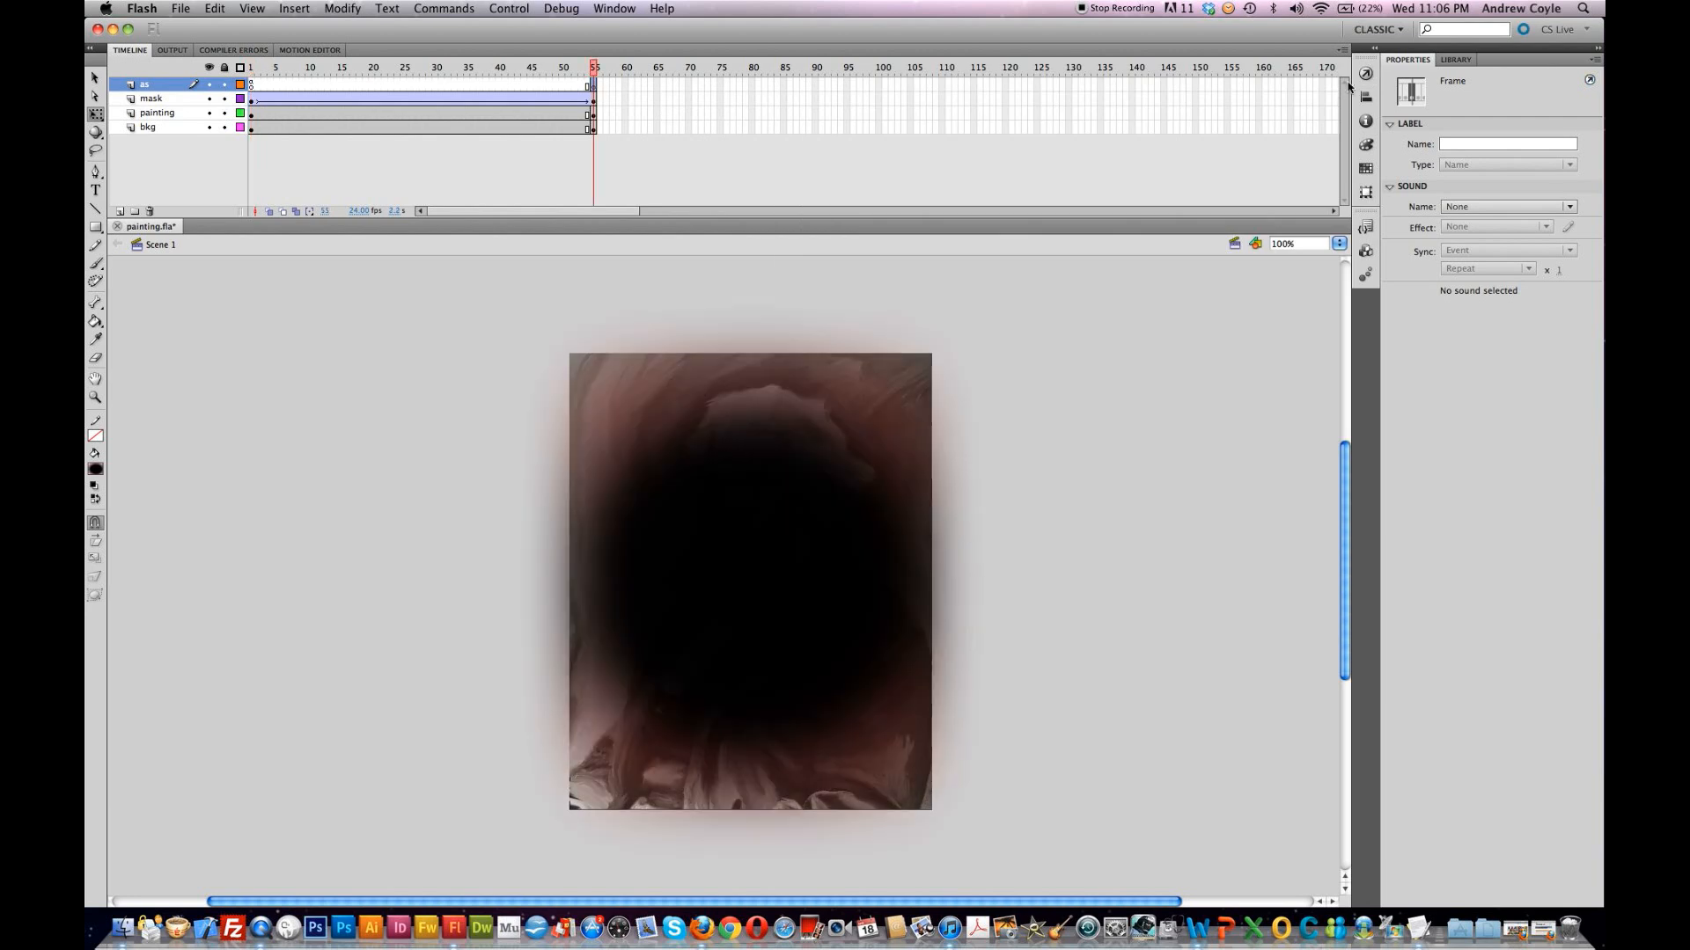
left_click(1365, 74)
key("super+v")
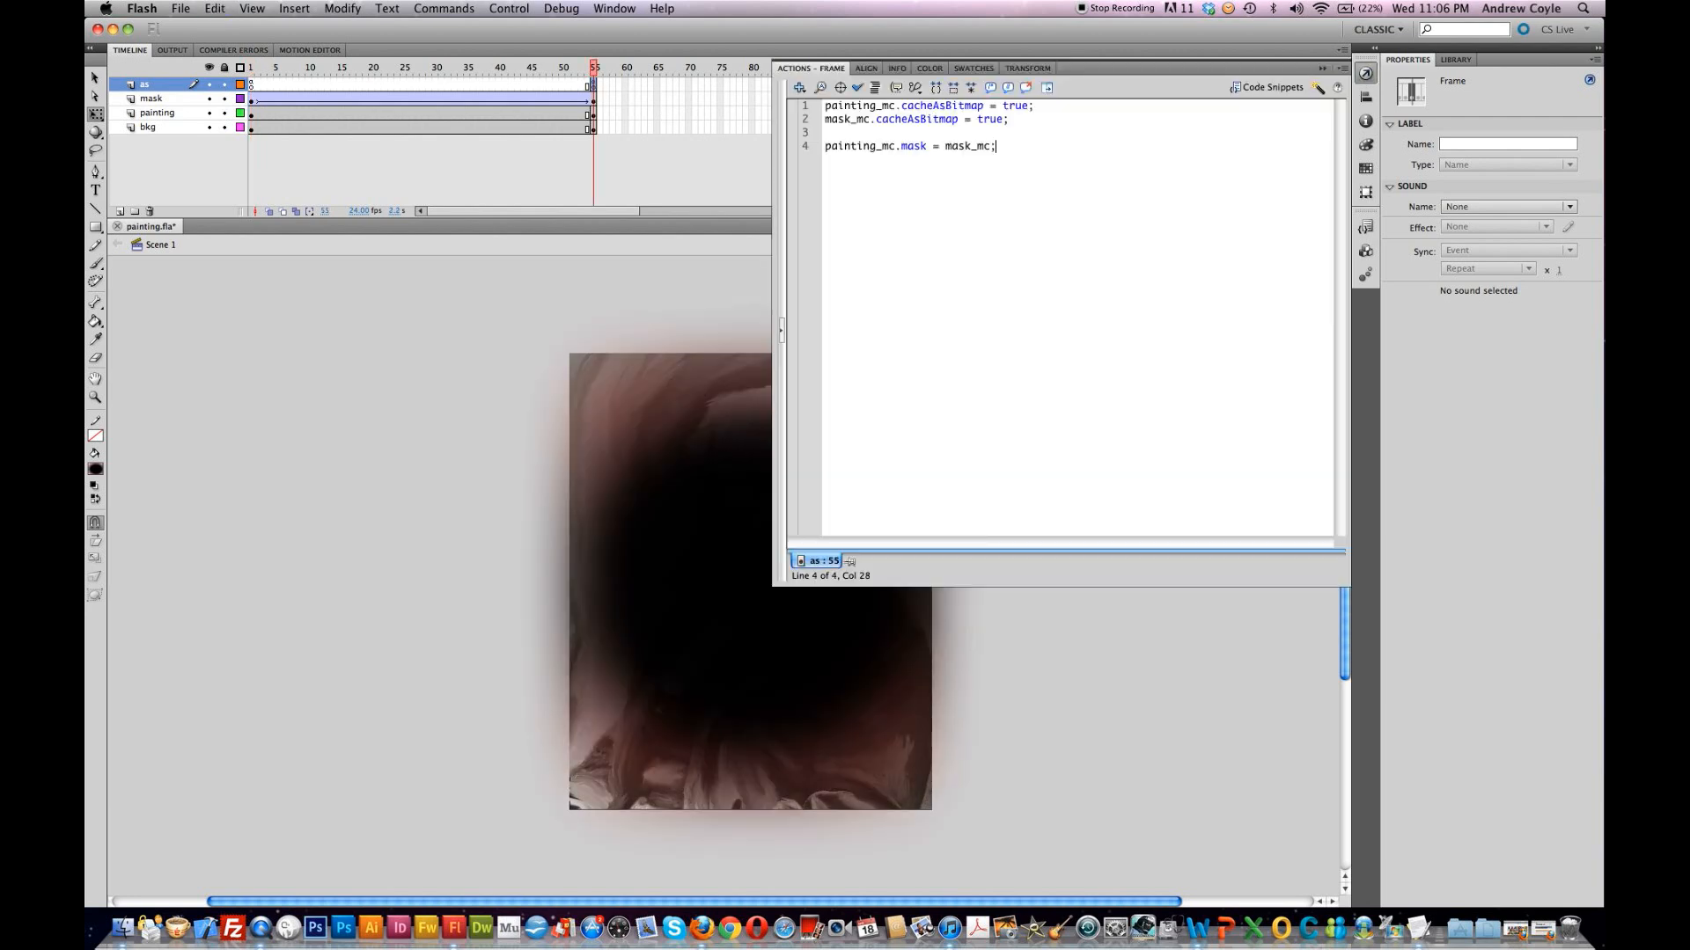
Step: Append a stop() call on a new line at the end of the frame 55 script and test the movie
key("Return")
key("Return")
type("stop()")
left_click(1321, 69)
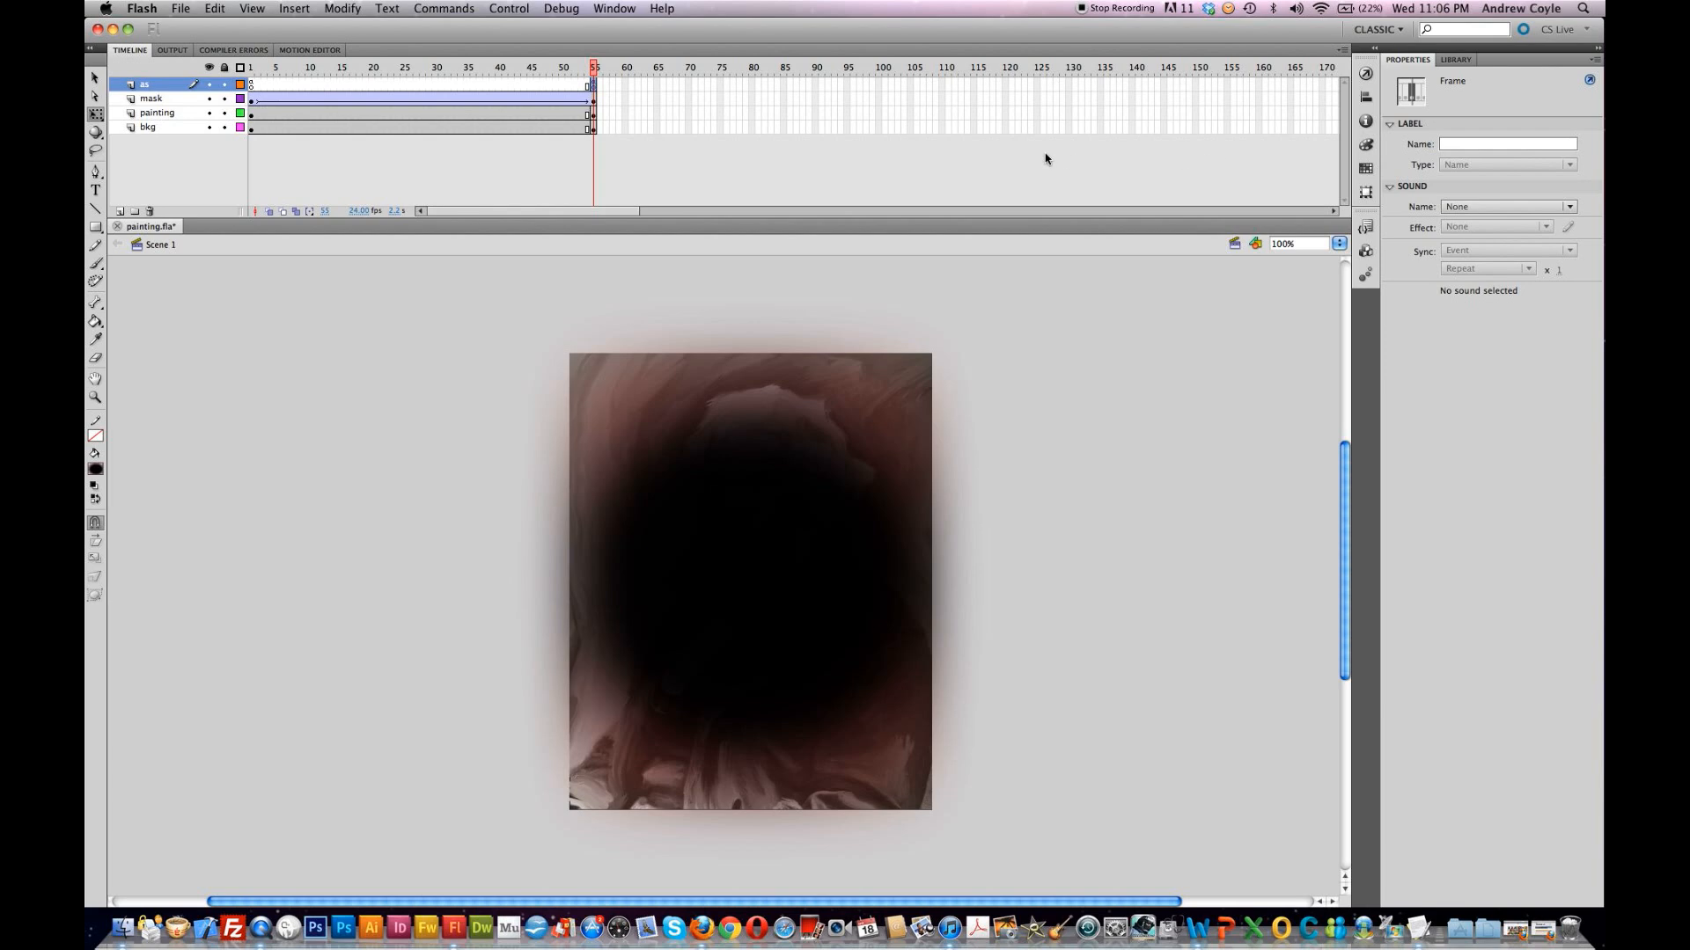
key("super+Return")
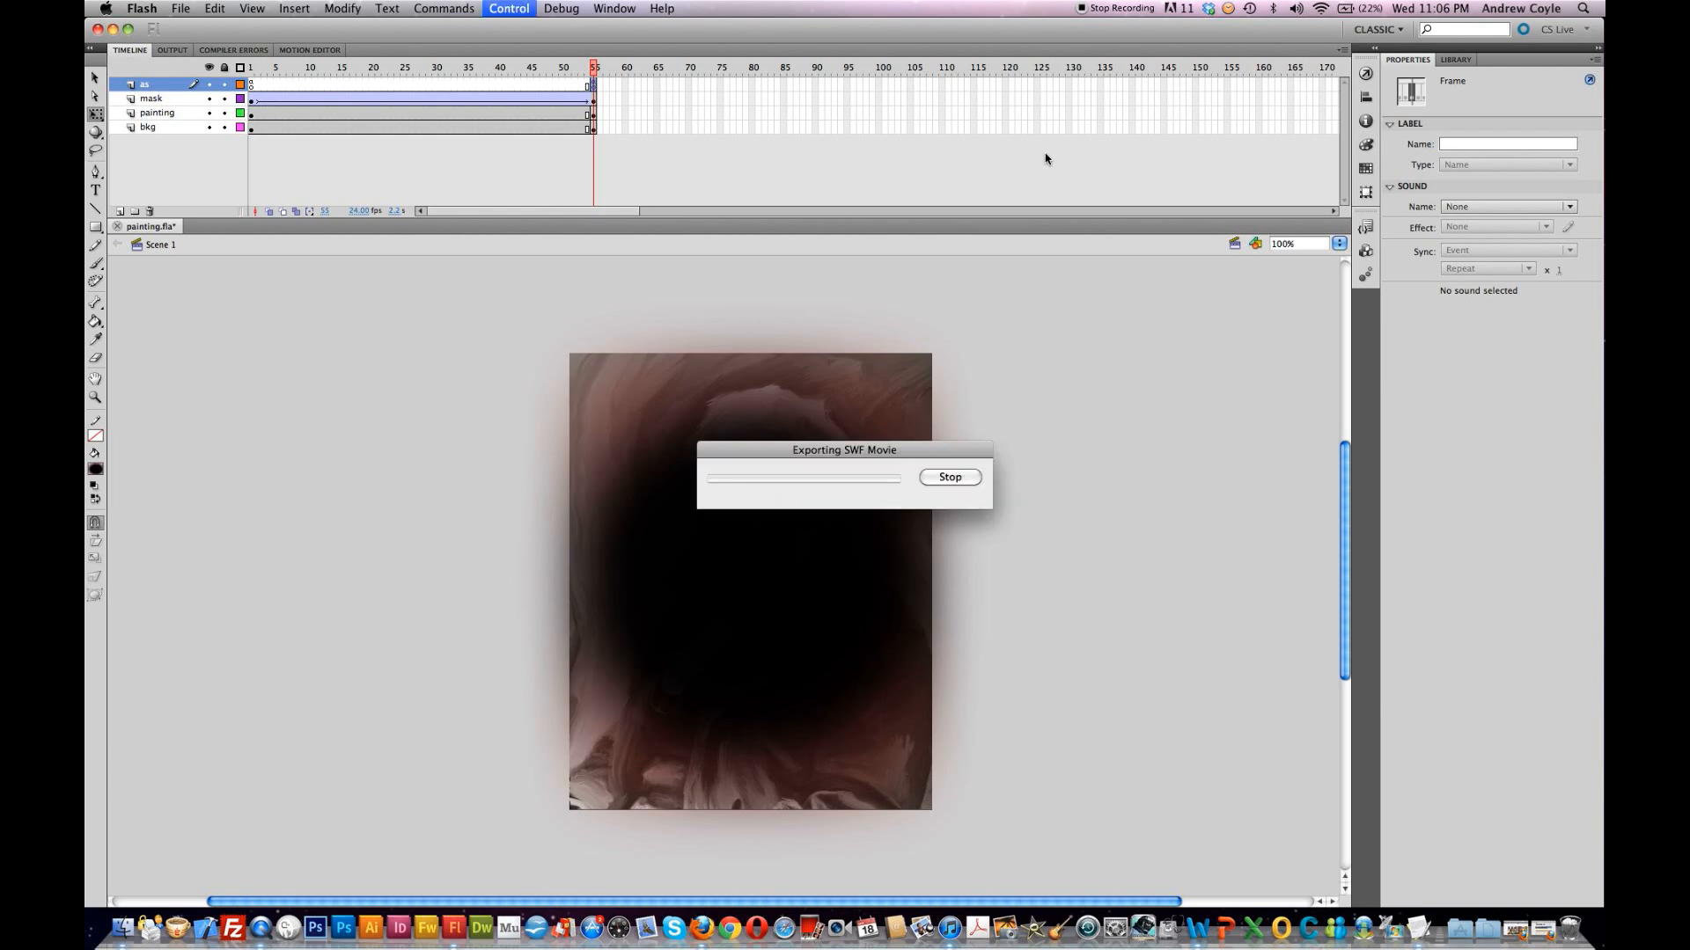